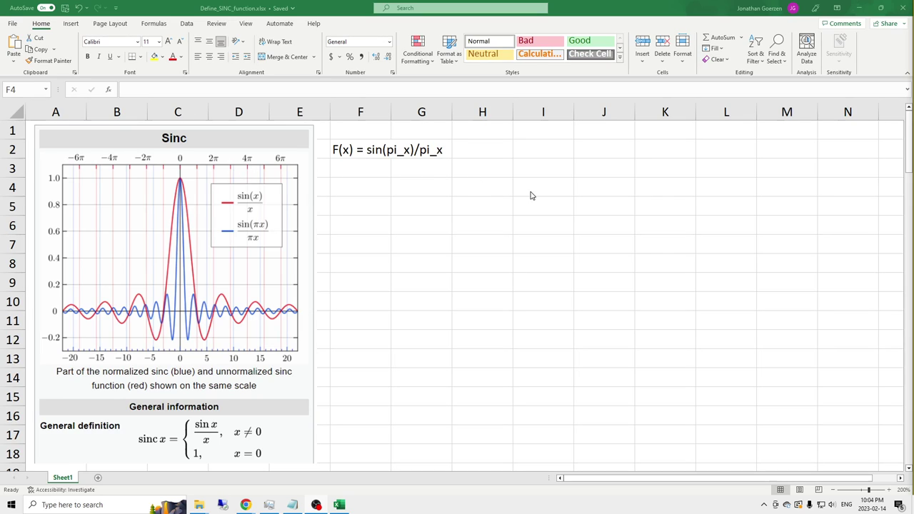
Enter =SEQUENCE(101, 1, -1, 0.02) in F4 and check the x values spill down to F104
{"action": "left_click", "coordinate": [356, 181]}
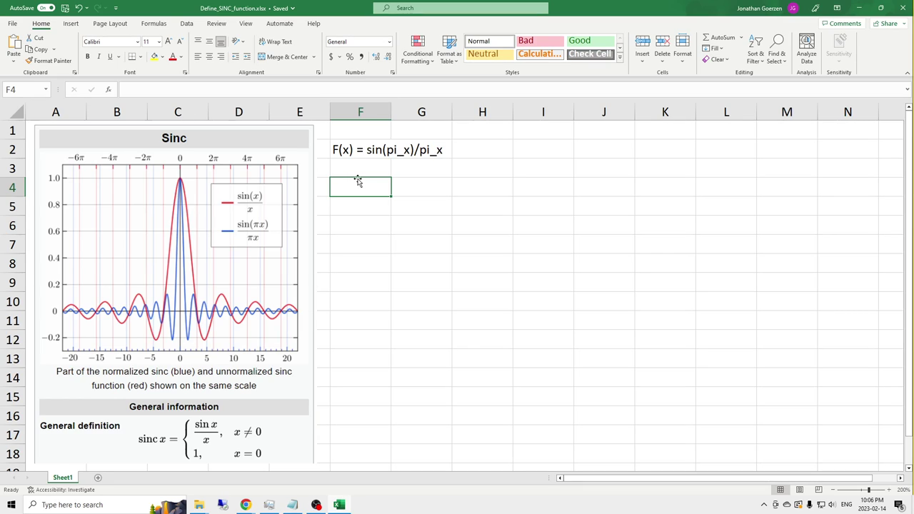
{"action": "type", "text": "="}
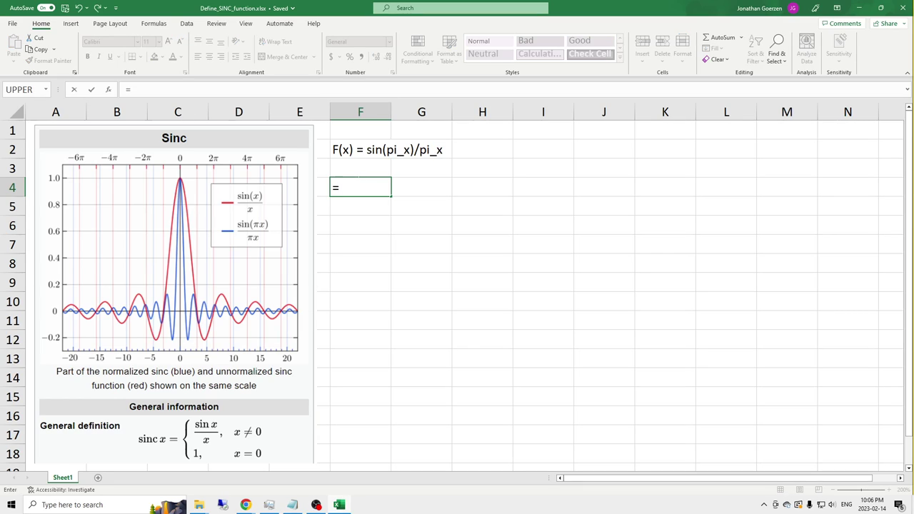
{"action": "type", "text": "SEQ"}
{"action": "key", "text": "Tab"}
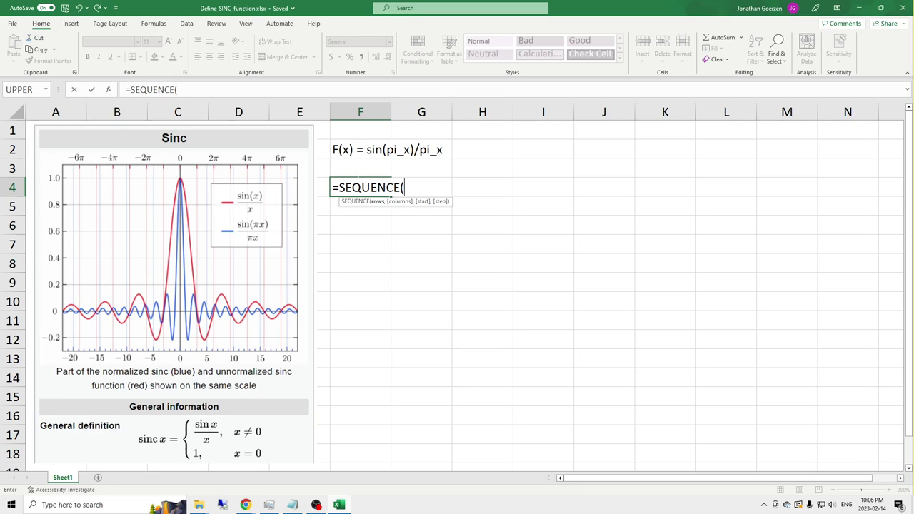
{"action": "type", "text": "101"}
{"action": "type", "text": ", 1, "}
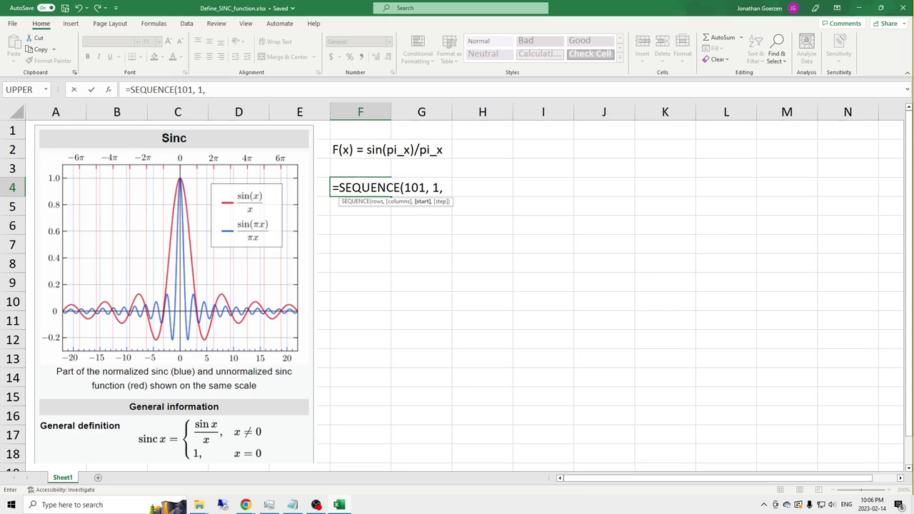
{"action": "type", "text": "-1, 0.0"}
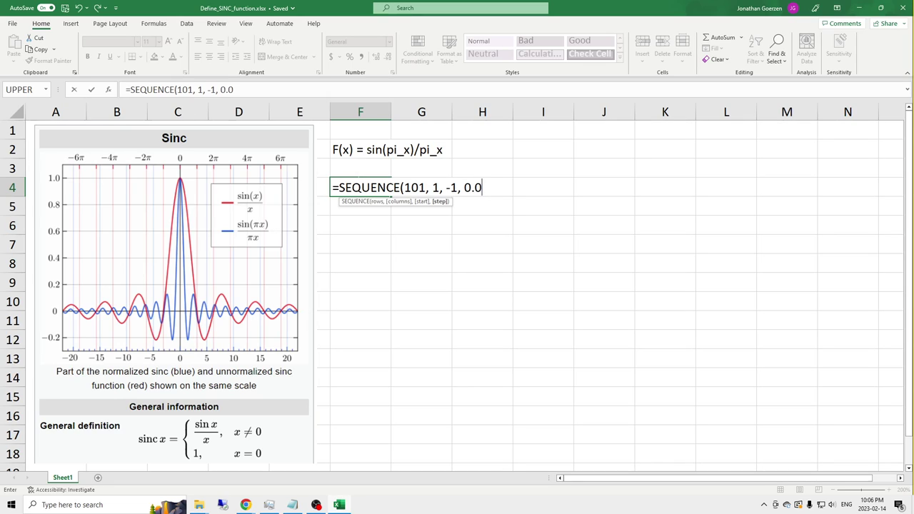
{"action": "type", "text": "2)"}
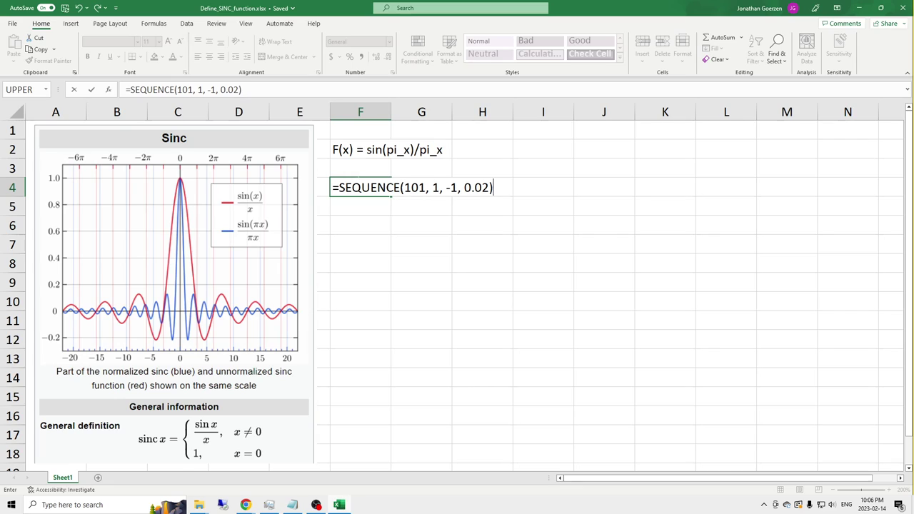
{"action": "key", "text": "ctrl+Return"}
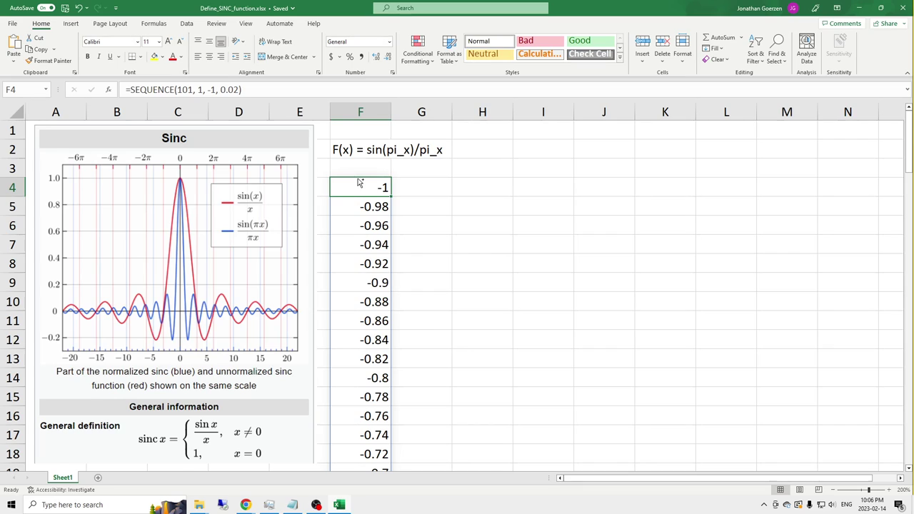
{"action": "key", "text": "ctrl+Down"}
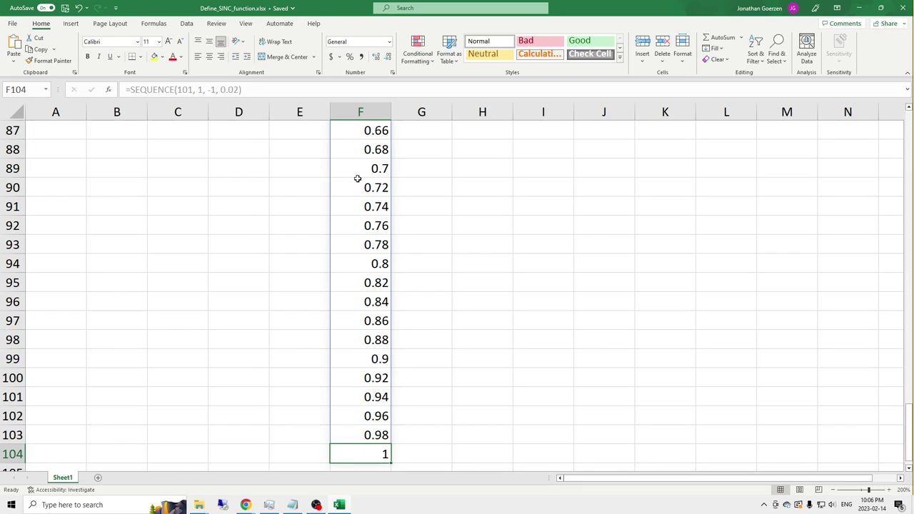
{"action": "key", "text": "ctrl+Up"}
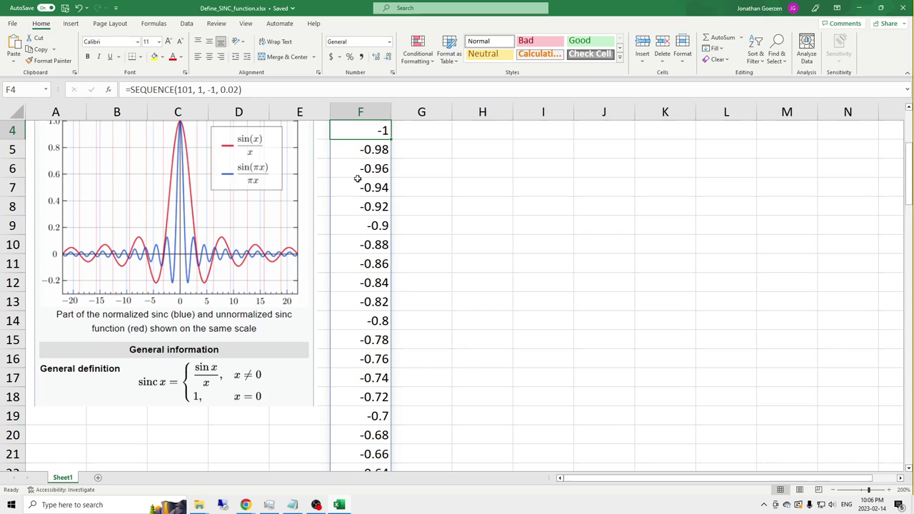
{"action": "key", "text": "Right"}
{"action": "key", "text": "Up"}
{"action": "key", "text": "Up"}
{"action": "key", "text": "Down"}
{"action": "key", "text": "Down"}
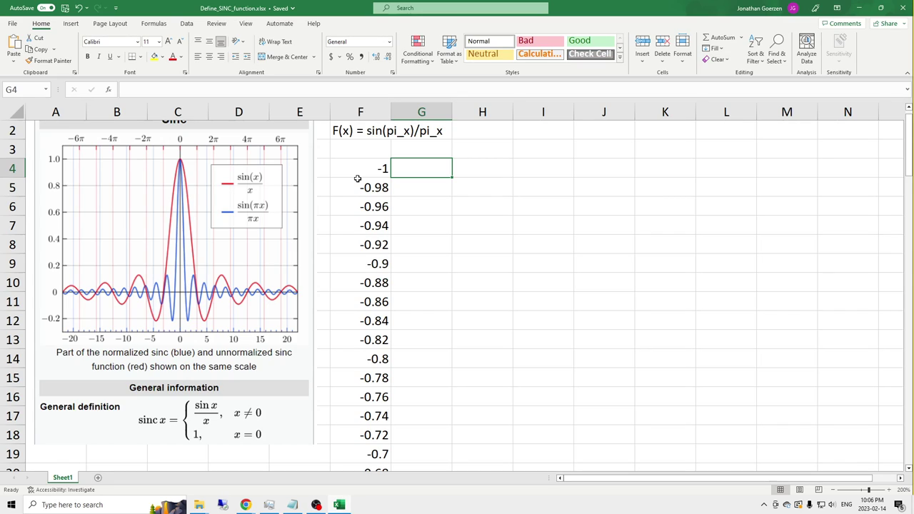
Enter =SIN(F4)/F4 in cell G4
{"action": "type", "text": "="}
{"action": "key", "text": "Left"}
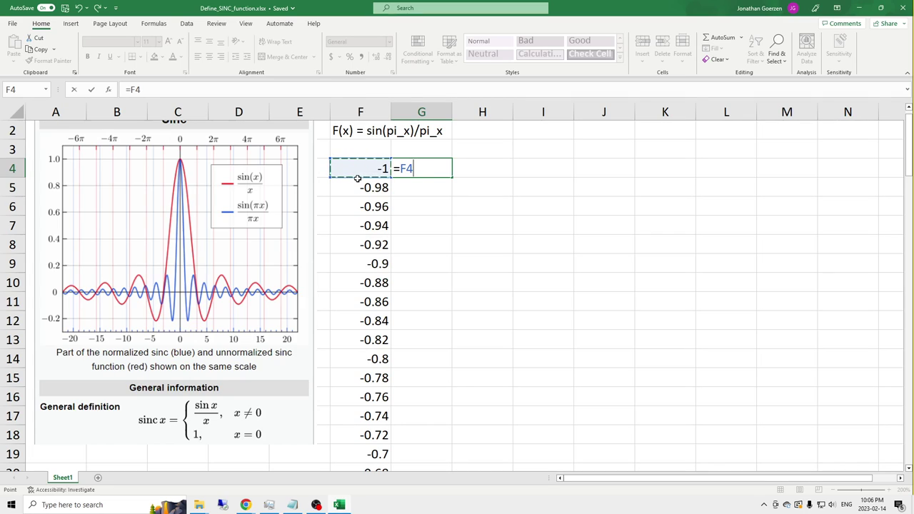
{"action": "key", "text": "BackSpace"}
{"action": "key", "text": "BackSpace"}
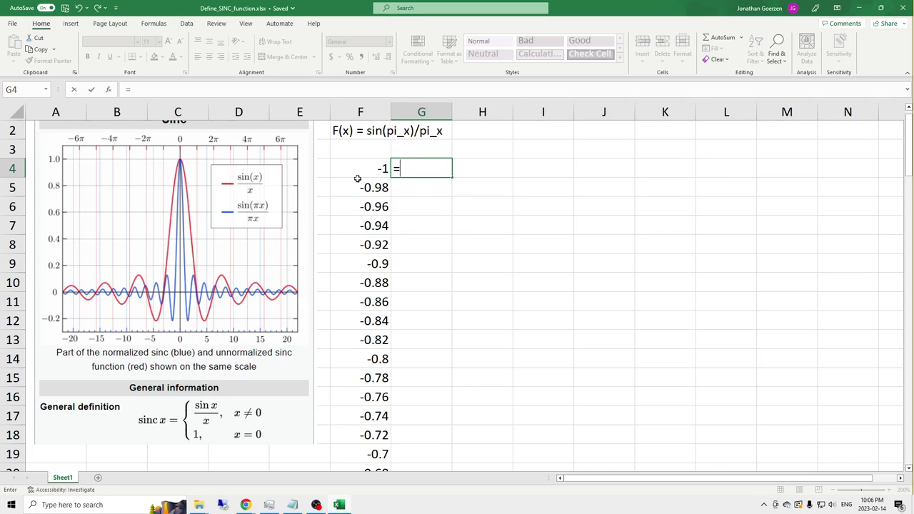
{"action": "type", "text": "SIN("}
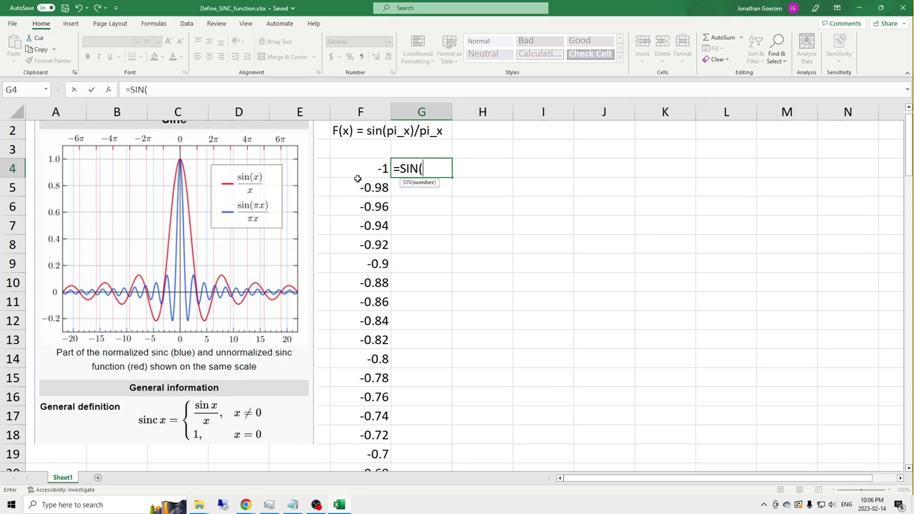
{"action": "left_click", "coordinate": [357, 179]}
{"action": "type", "text": ")"}
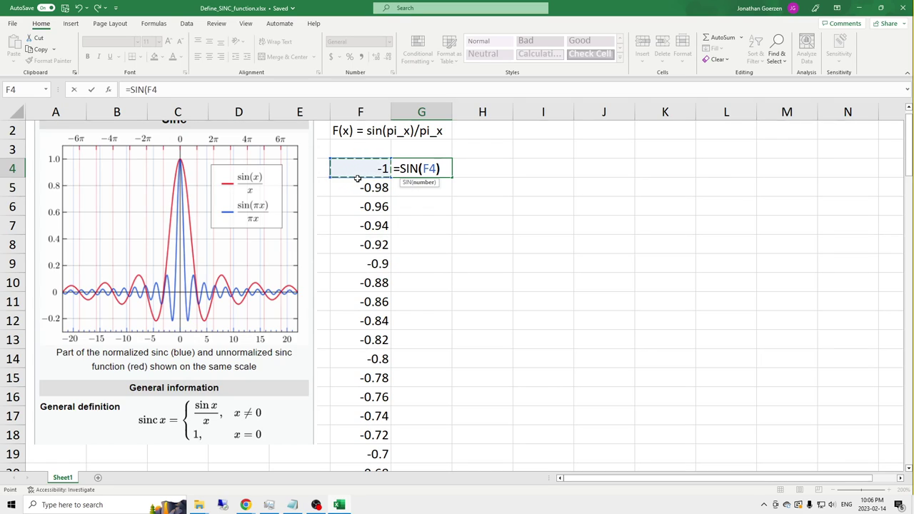
{"action": "type", "text": "/"}
{"action": "left_click", "coordinate": [358, 179]}
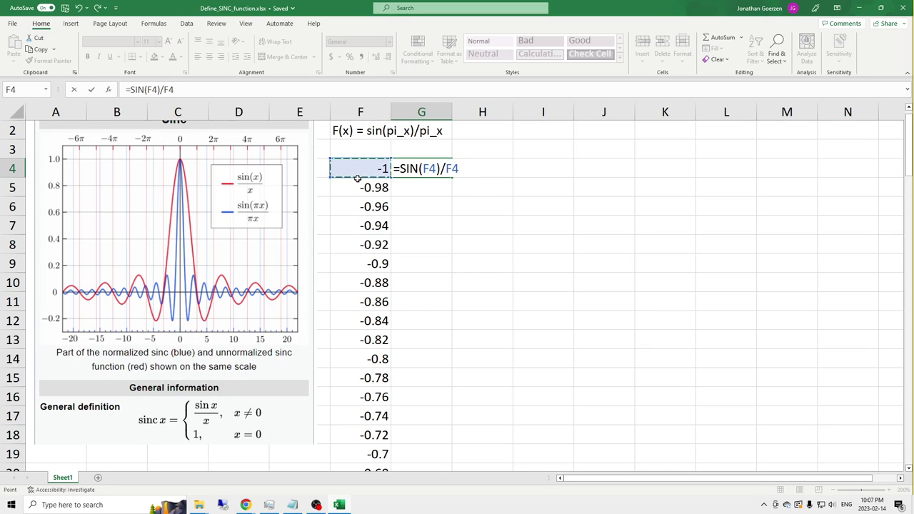
{"action": "key", "text": "Return"}
{"action": "key", "text": "Up"}
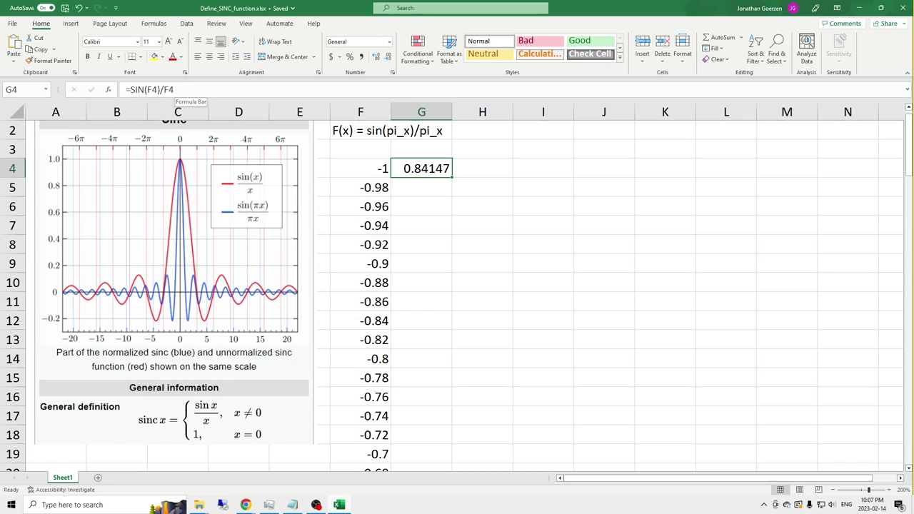
Change both references to F4# so =SIN(F4#)/F4# spills down to G104
{"action": "left_click", "coordinate": [157, 89]}
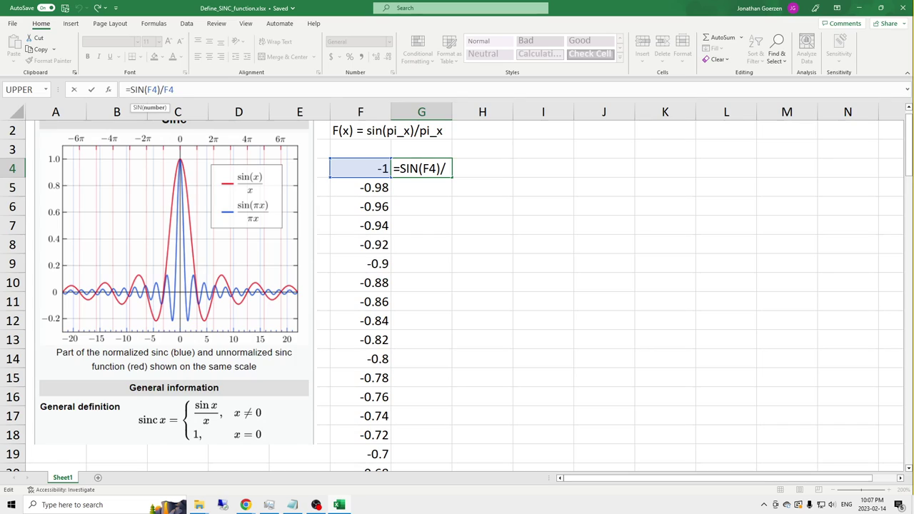
{"action": "type", "text": "#"}
{"action": "left_click", "coordinate": [174, 89]}
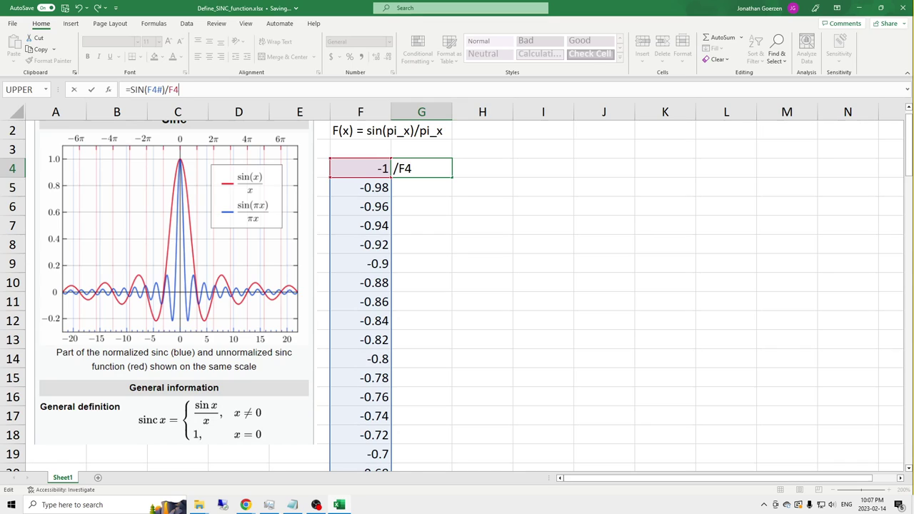
{"action": "type", "text": "#"}
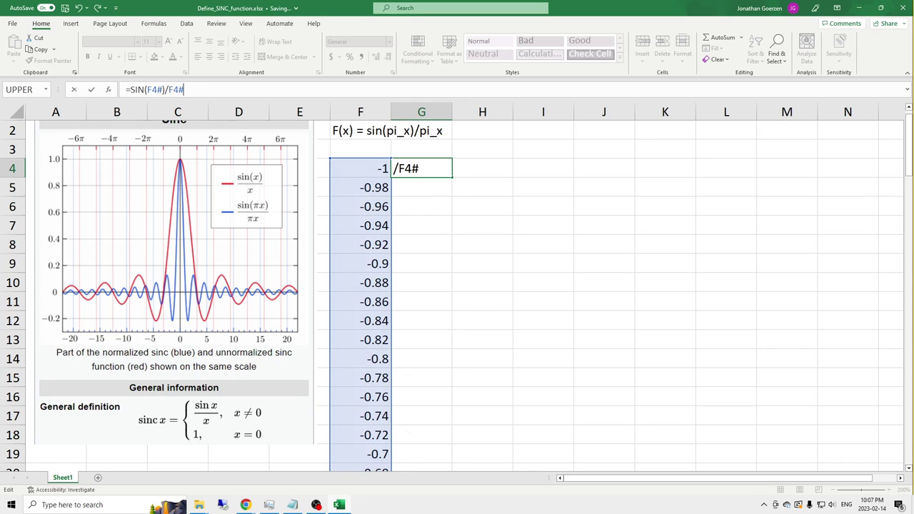
{"action": "key", "text": "Return"}
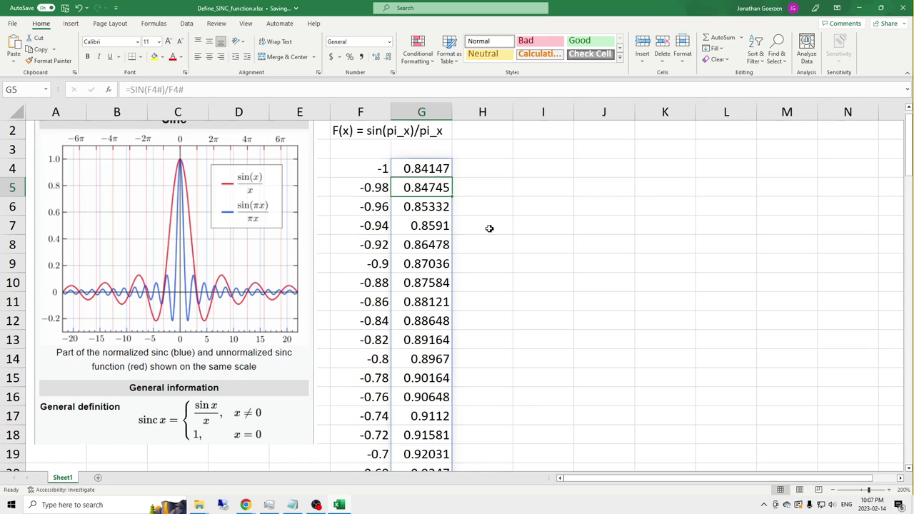
{"action": "left_click", "coordinate": [439, 169]}
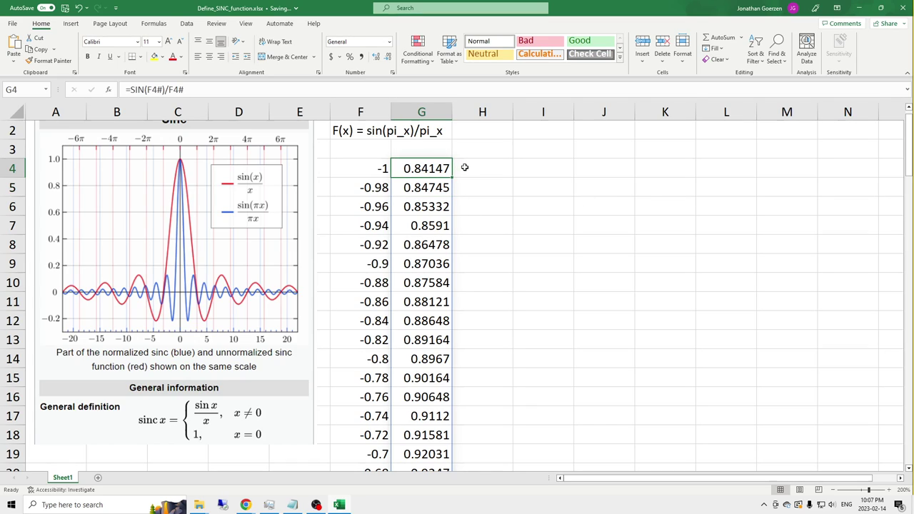
{"action": "key", "text": "ctrl+Down"}
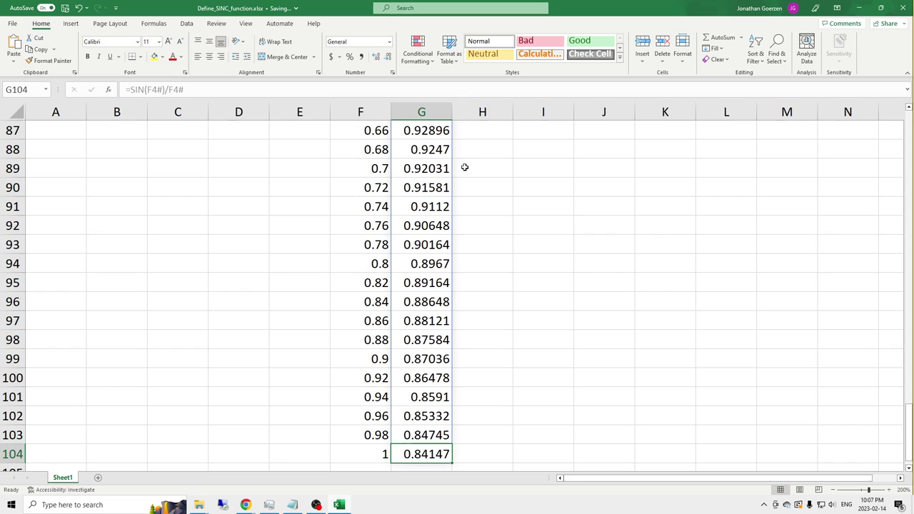
{"action": "key", "text": "ctrl+Up"}
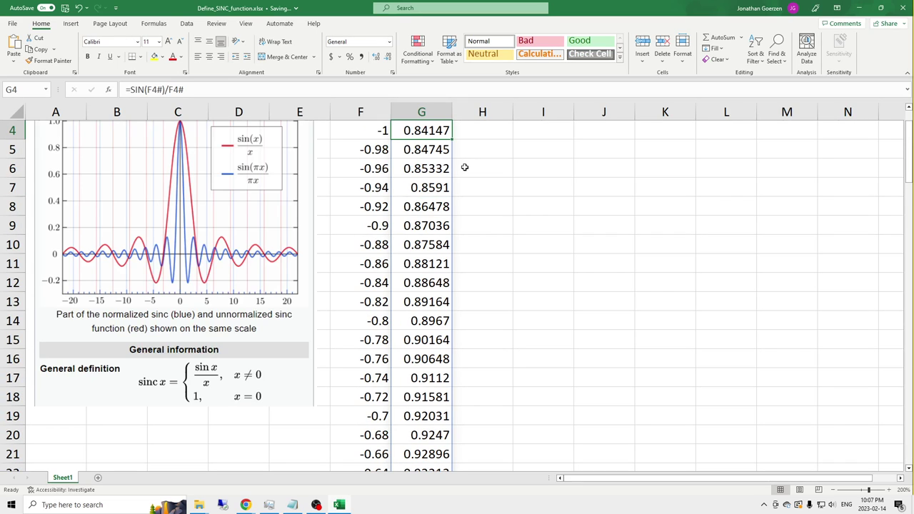
{"action": "scroll", "coordinate": [464, 168], "scroll_direction": "up", "scroll_amount": 1}
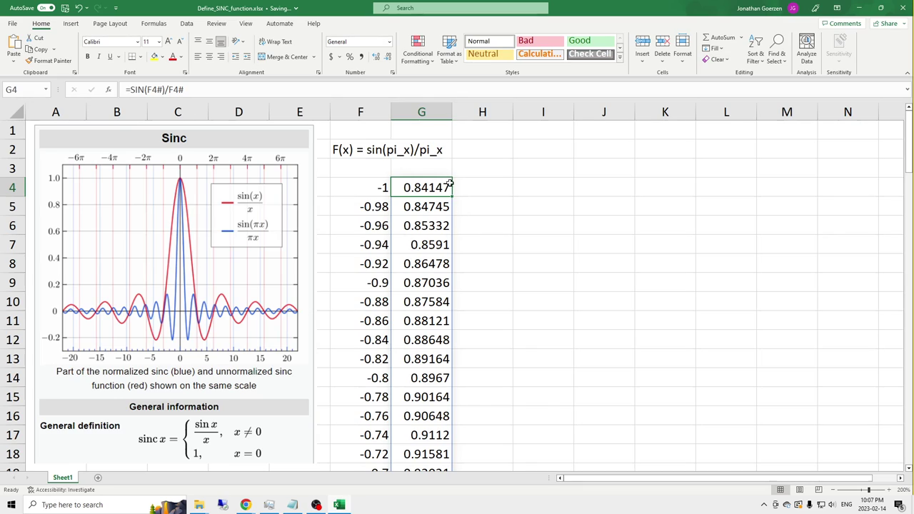
Insert a Scatter with Smooth Lines chart from empty cell I4
{"action": "left_click", "coordinate": [537, 185]}
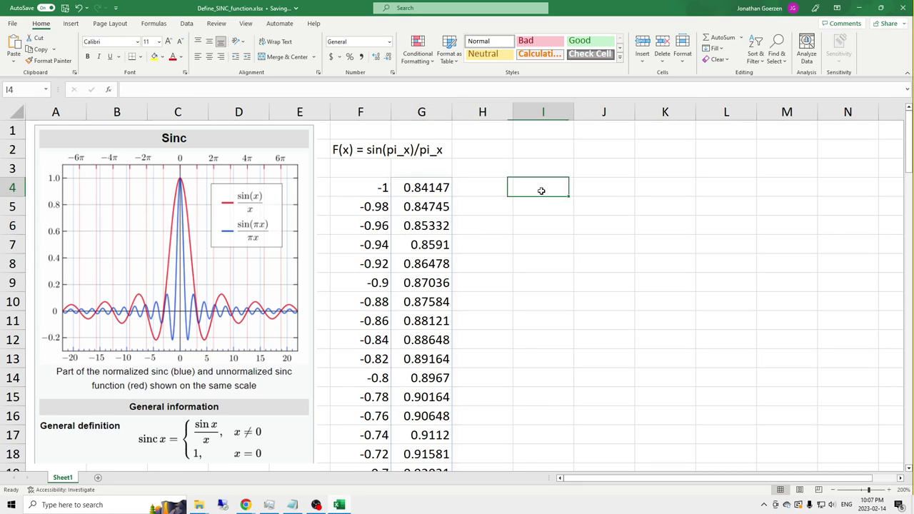
{"action": "left_click", "coordinate": [610, 196]}
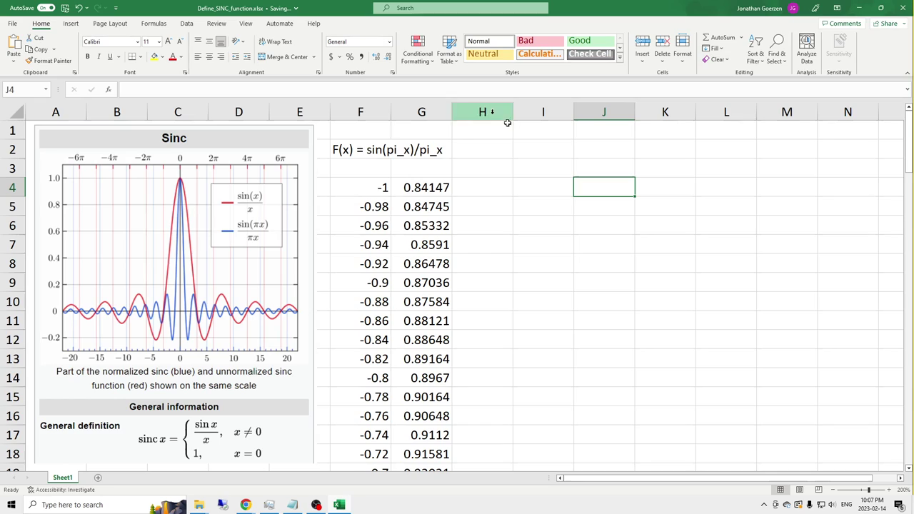
{"action": "left_click", "coordinate": [536, 183]}
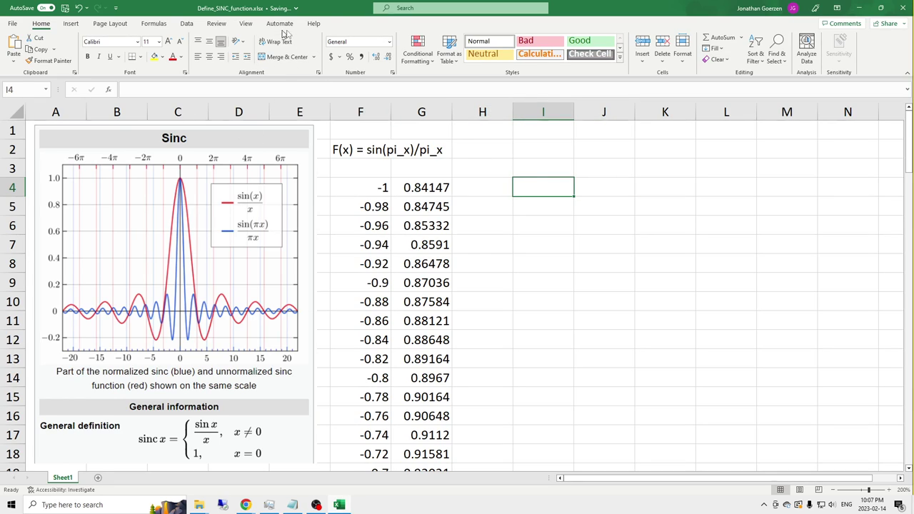
{"action": "left_click", "coordinate": [187, 24]}
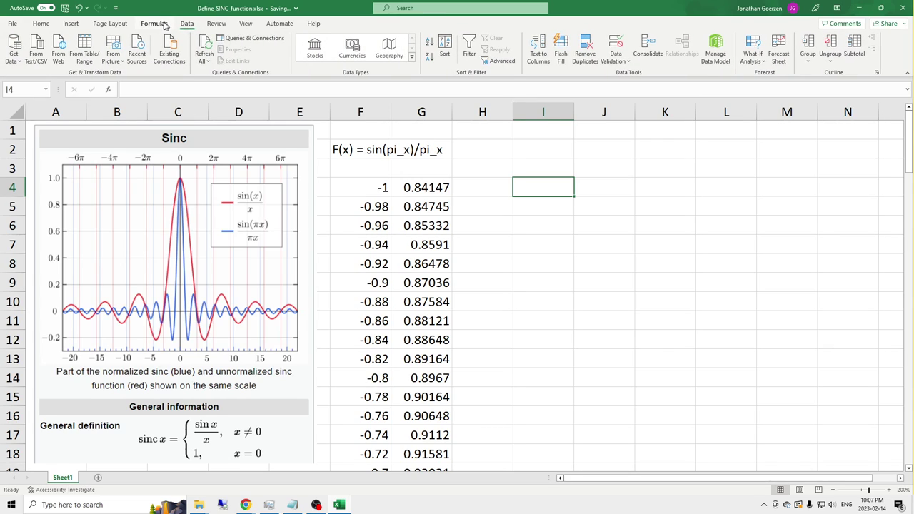
{"action": "left_click", "coordinate": [69, 25]}
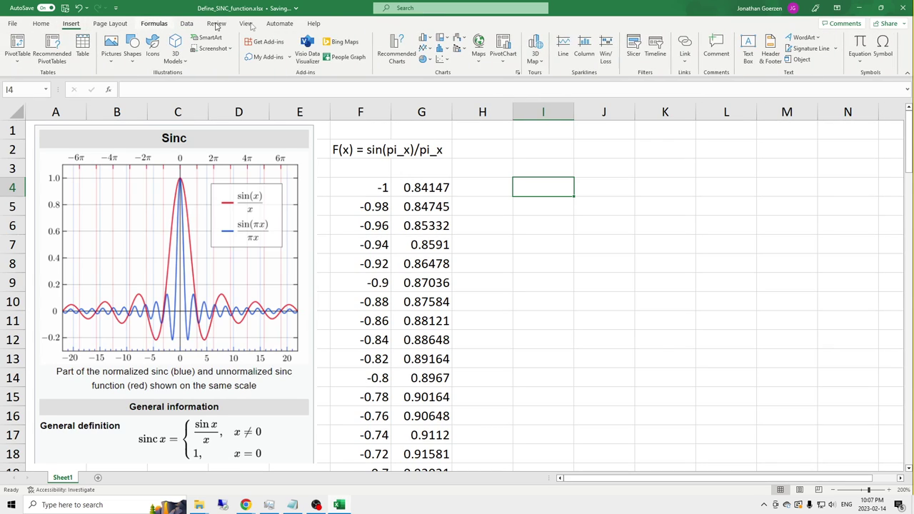
{"action": "left_click", "coordinate": [443, 61]}
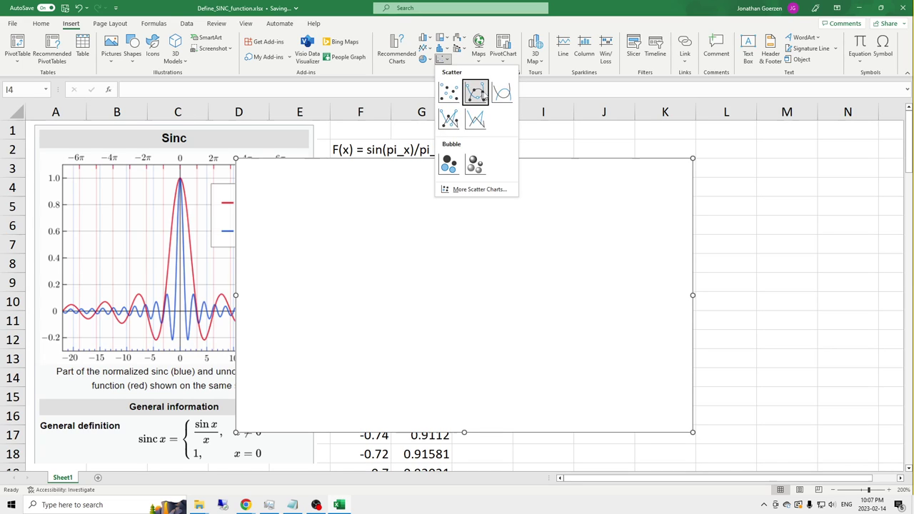
{"action": "left_click", "coordinate": [473, 96]}
Move the chart right of columns F and G and add a new series in Select Data
{"action": "left_click_drag", "start_coordinate": [529, 178], "coordinate": [700, 145]}
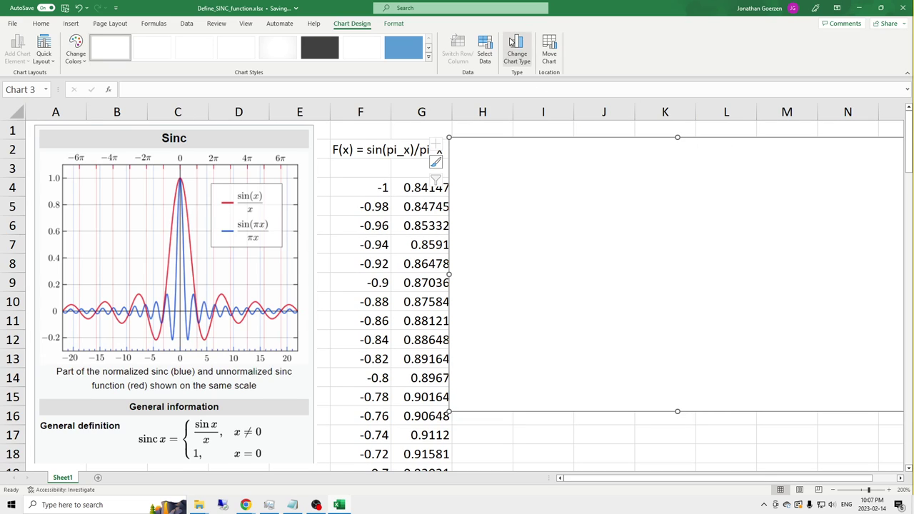
{"action": "left_click", "coordinate": [485, 53]}
{"action": "left_click", "coordinate": [354, 187]}
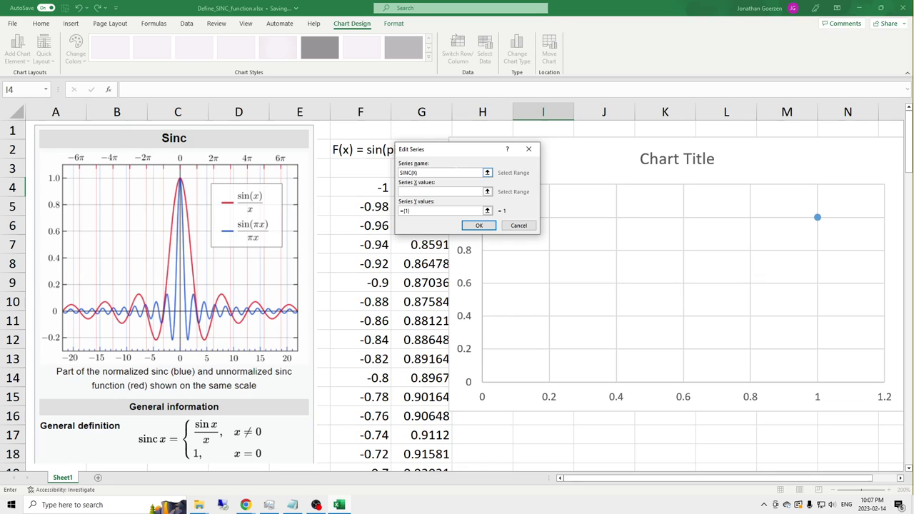
Set the series X values to F4:F104
{"action": "left_click", "coordinate": [488, 191]}
{"action": "left_click", "coordinate": [368, 190]}
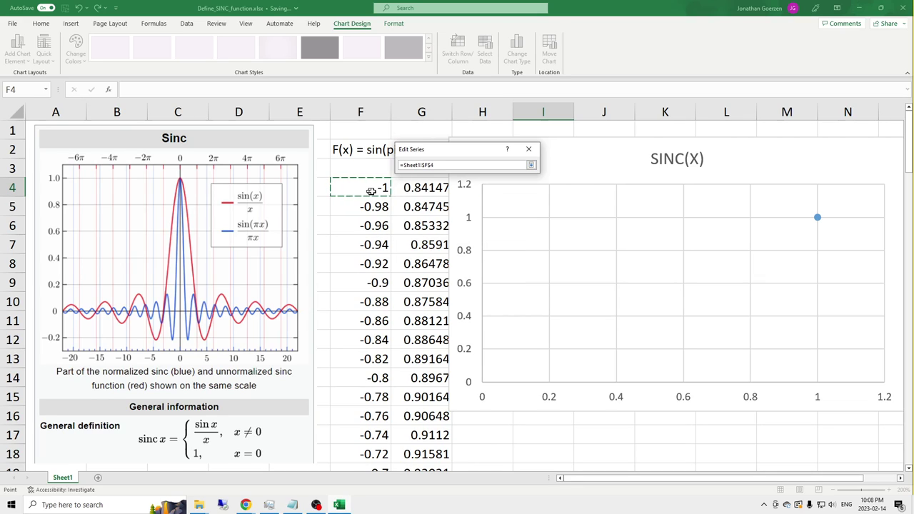
{"action": "key", "text": "ctrl+shift+Down"}
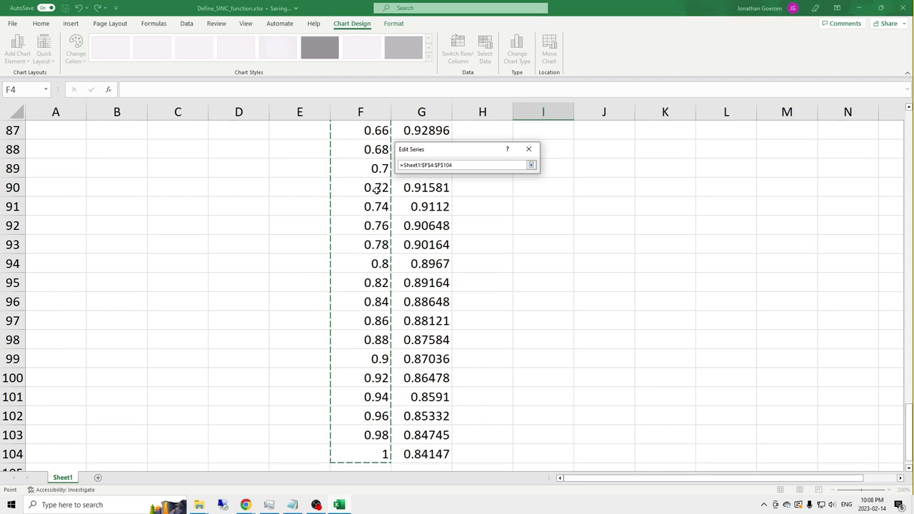
{"action": "key", "text": "Return"}
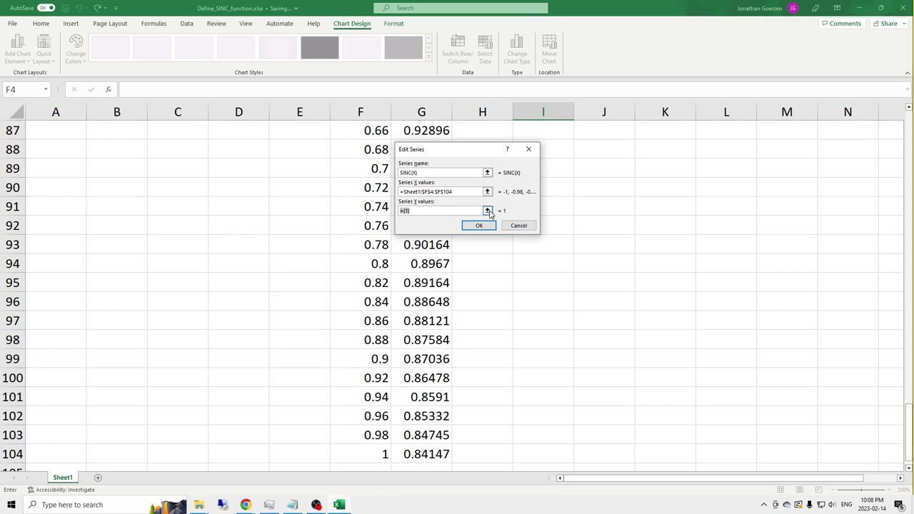
Set the series Y values to G4:G104 and confirm both dialogs
{"action": "left_click", "coordinate": [487, 210]}
{"action": "left_click", "coordinate": [426, 453]}
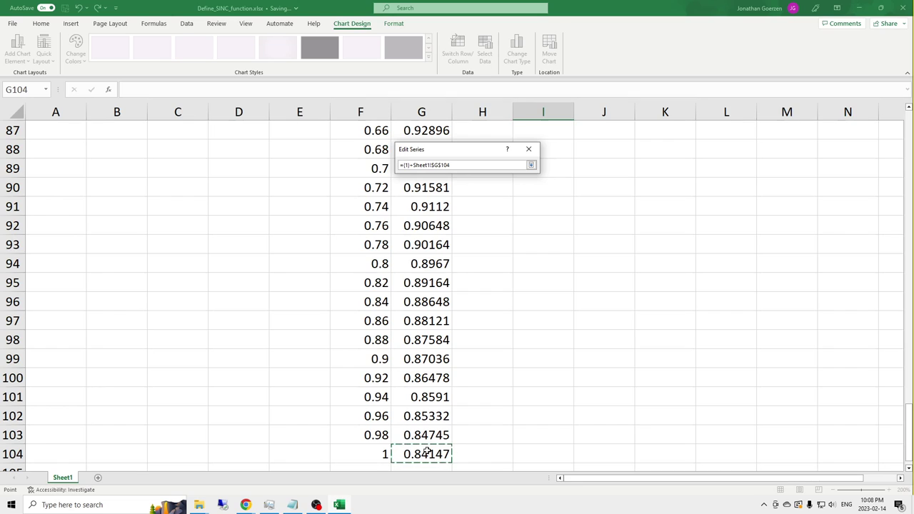
{"action": "key", "text": "ctrl+shift+Up"}
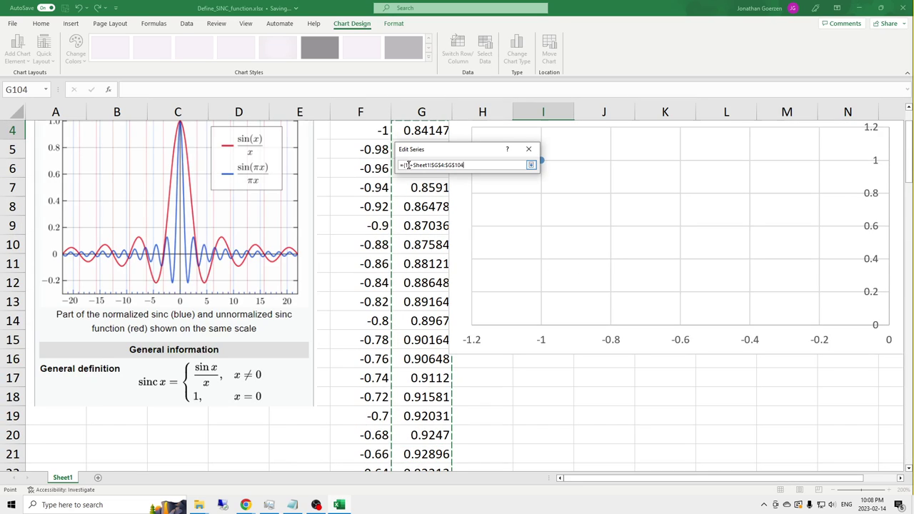
{"action": "type", "text": "}"}
{"action": "left_click", "coordinate": [413, 165]}
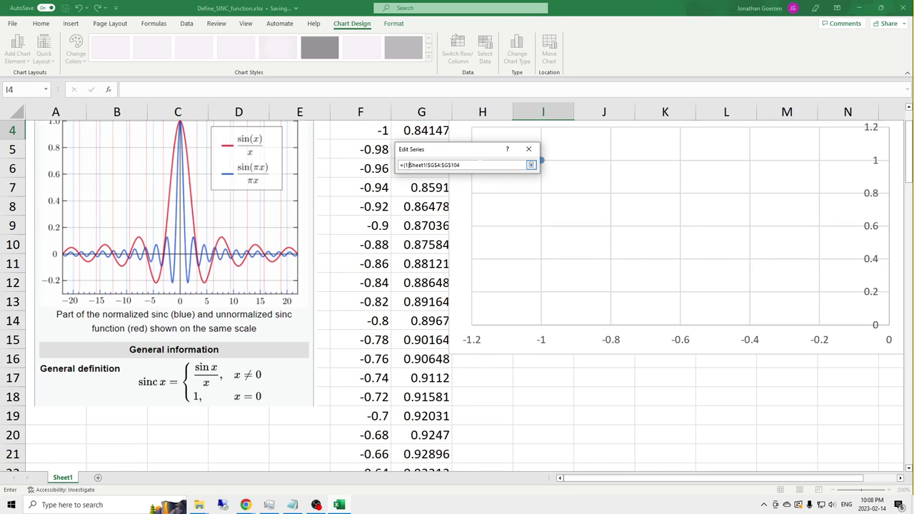
{"action": "key", "text": "BackSpace"}
{"action": "key", "text": "BackSpace"}
{"action": "key", "text": "BackSpace"}
{"action": "key", "text": "BackSpace"}
{"action": "key", "text": "Return"}
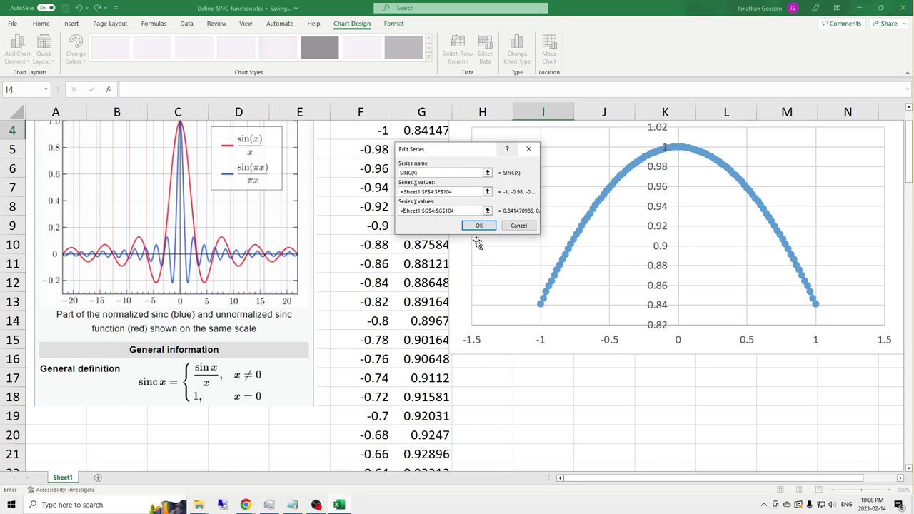
{"action": "left_click", "coordinate": [488, 223]}
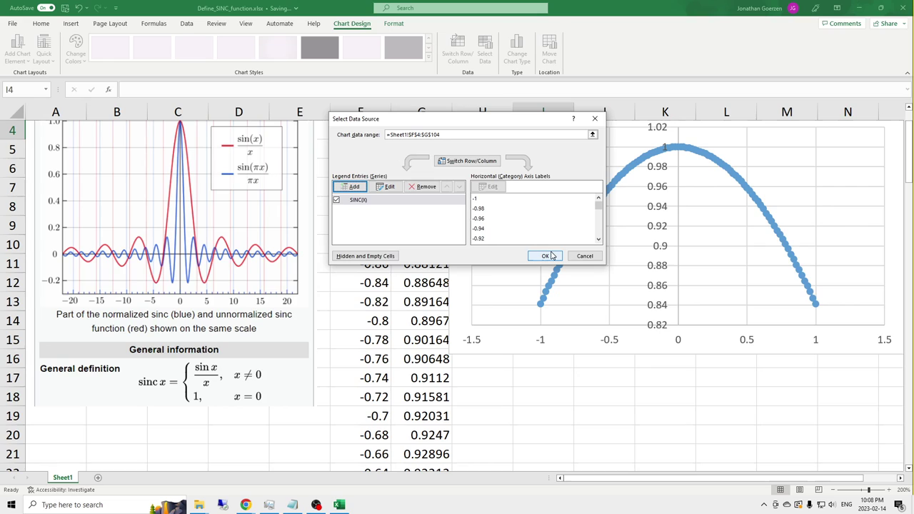
{"action": "left_click", "coordinate": [547, 256]}
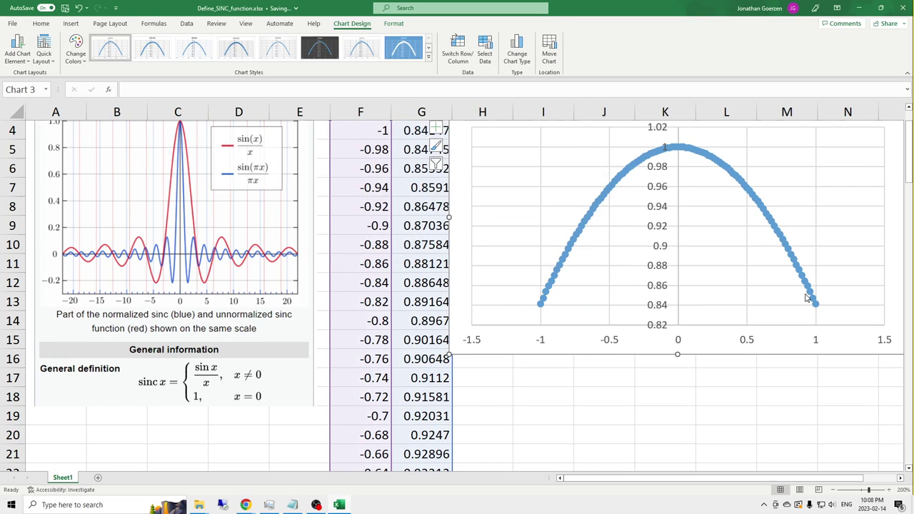
{"action": "scroll", "coordinate": [428, 232], "scroll_direction": "up", "scroll_amount": 1}
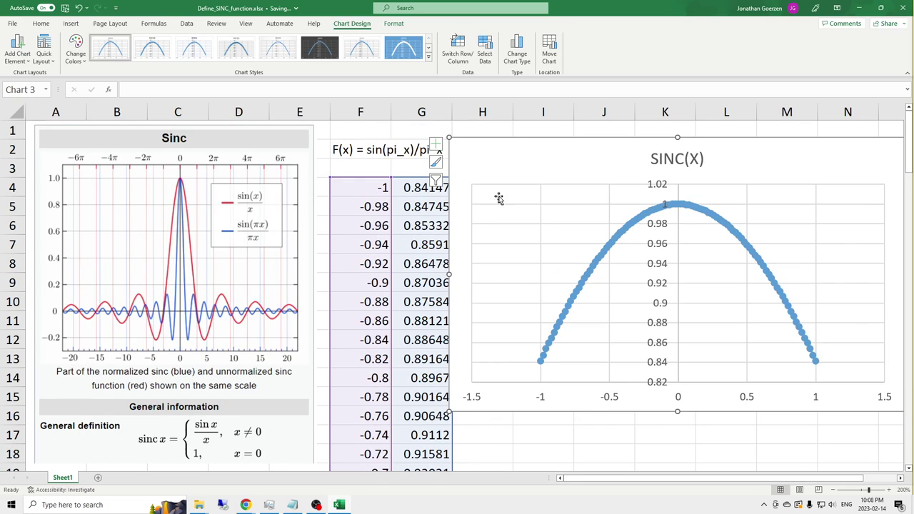
{"action": "left_click", "coordinate": [362, 189]}
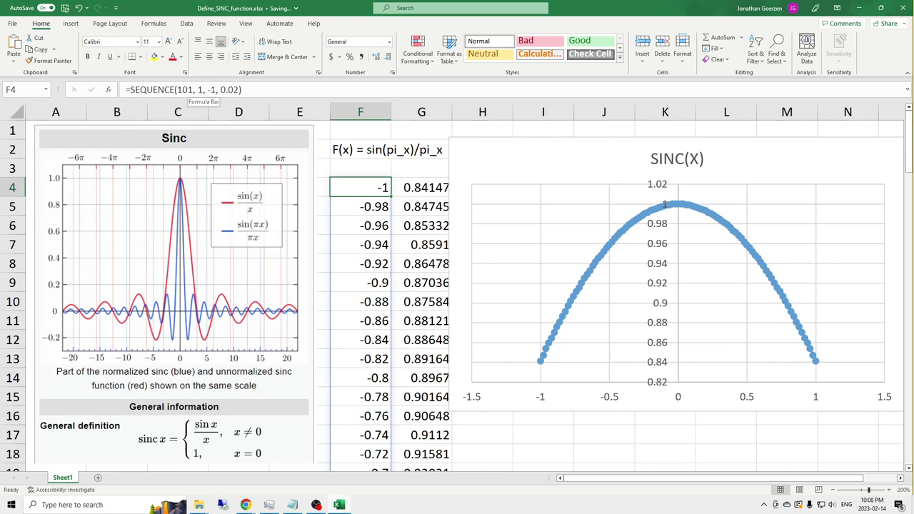
Change the SEQUENCE start to -2 and step to 0.04
{"action": "left_click", "coordinate": [209, 89]}
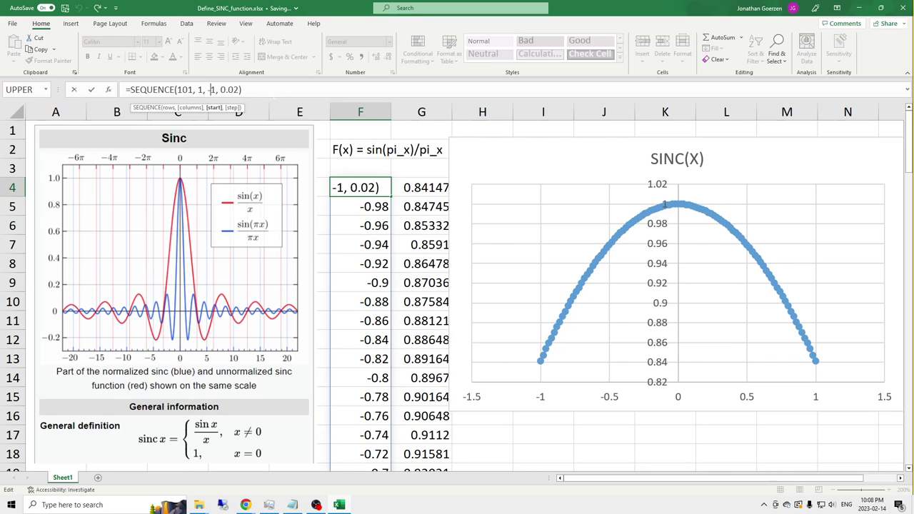
{"action": "key", "text": "Delete"}
{"action": "type", "text": "2"}
{"action": "left_click", "coordinate": [219, 89]}
{"action": "key", "text": "Delete"}
{"action": "type", "text": "1"}
{"action": "key", "text": "BackSpace"}
{"action": "type", "text": "4"}
{"action": "key", "text": "Return"}
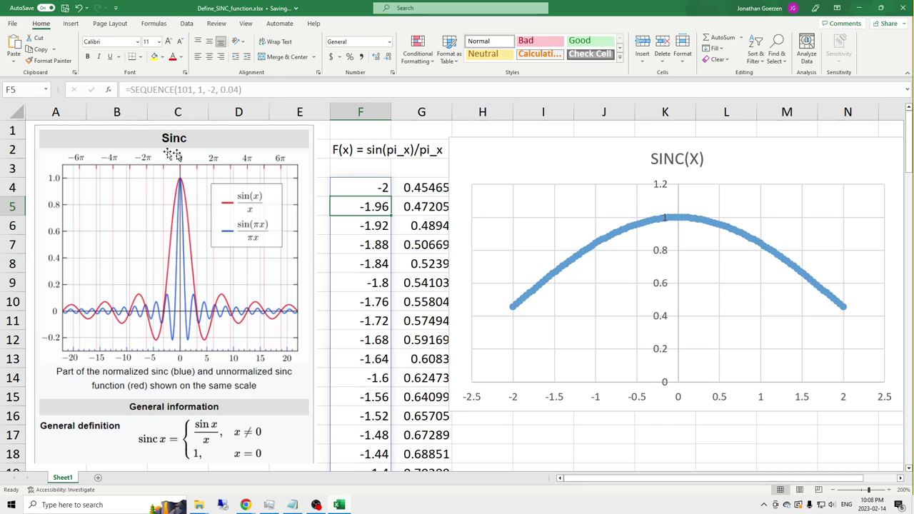
Revise the SEQUENCE to =SEQUENCE(101, 1, -20, 0.4)
{"action": "left_click", "coordinate": [365, 188]}
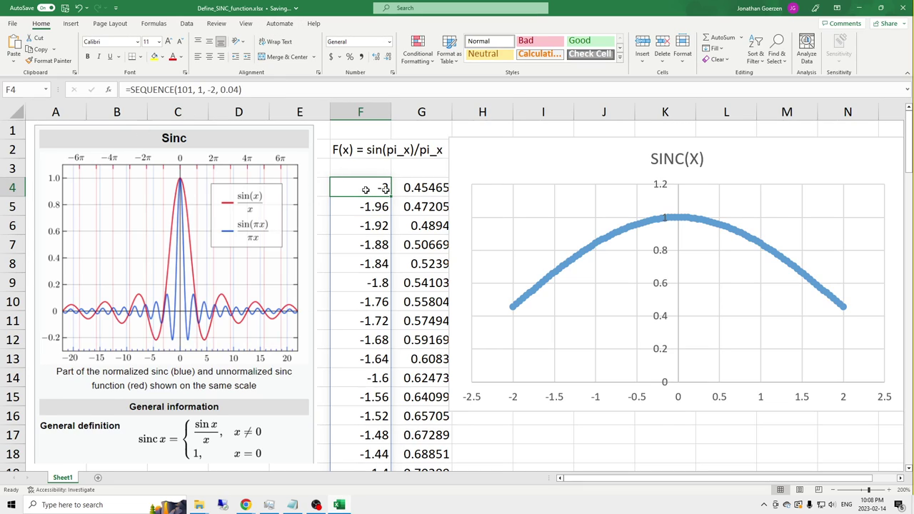
{"action": "left_click", "coordinate": [209, 89]}
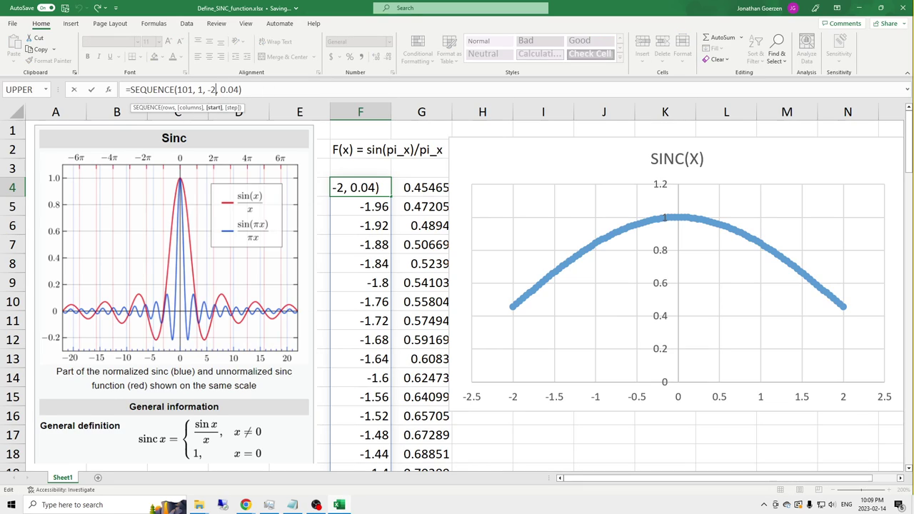
{"action": "type", "text": "0"}
{"action": "key", "text": "Right"}
{"action": "key", "text": "Right"}
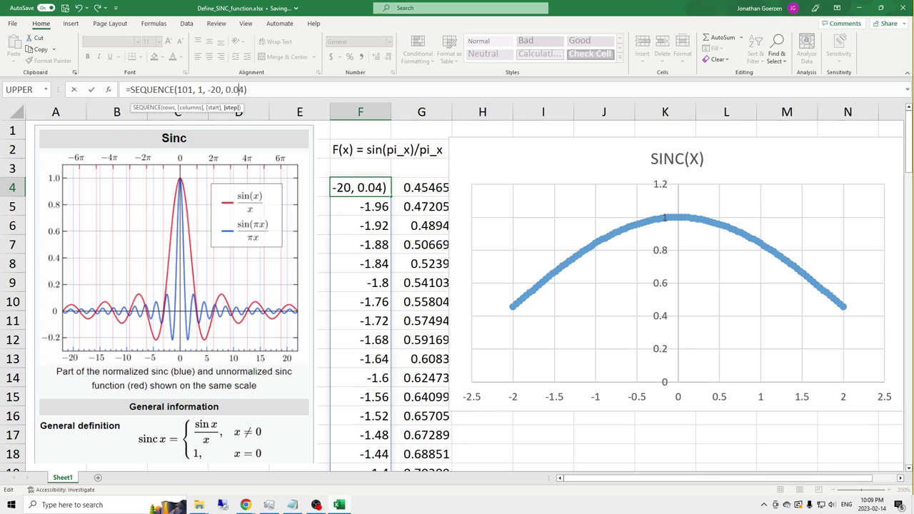
{"action": "key", "text": "BackSpace"}
{"action": "key", "text": "Return"}
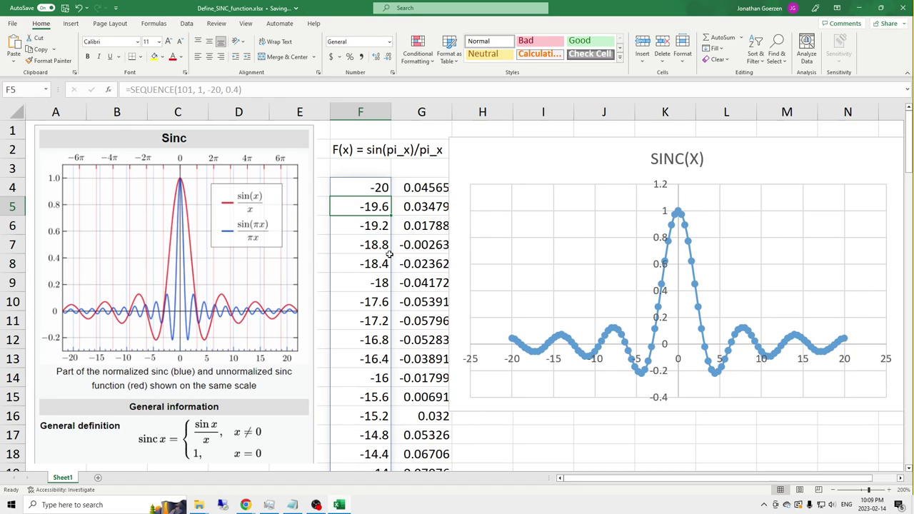
{"action": "scroll", "coordinate": [377, 244], "scroll_direction": "down", "scroll_amount": 5}
{"action": "scroll", "coordinate": [376, 244], "scroll_direction": "down", "scroll_amount": 11}
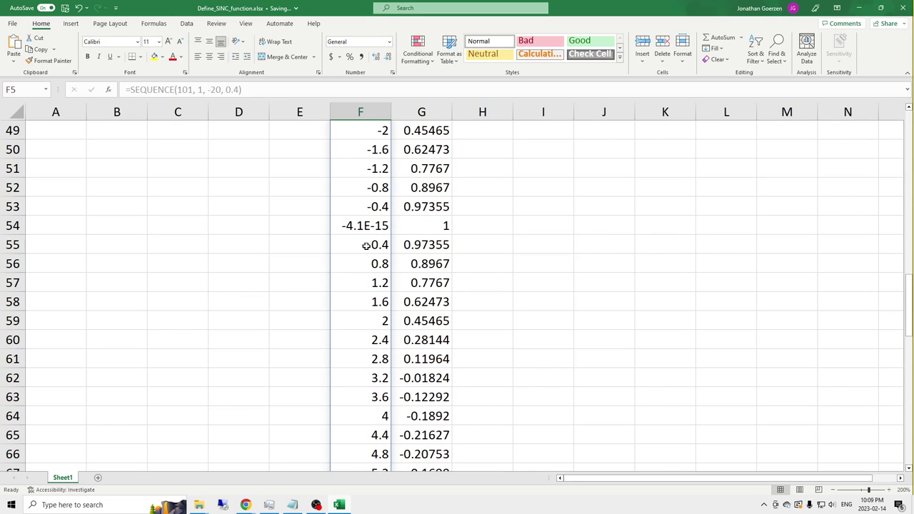
{"action": "scroll", "coordinate": [337, 255], "scroll_direction": "up", "scroll_amount": 2}
{"action": "left_click", "coordinate": [372, 346]}
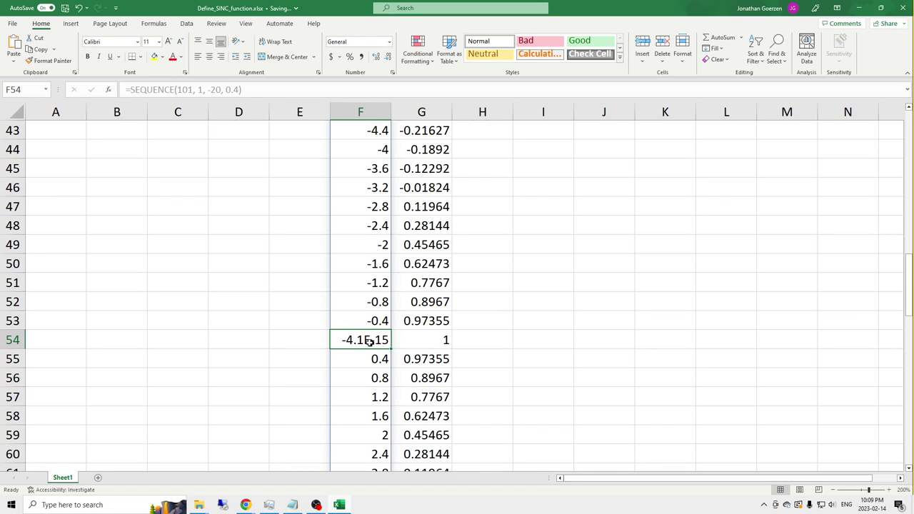
{"action": "scroll", "coordinate": [432, 348], "scroll_direction": "up", "scroll_amount": 14}
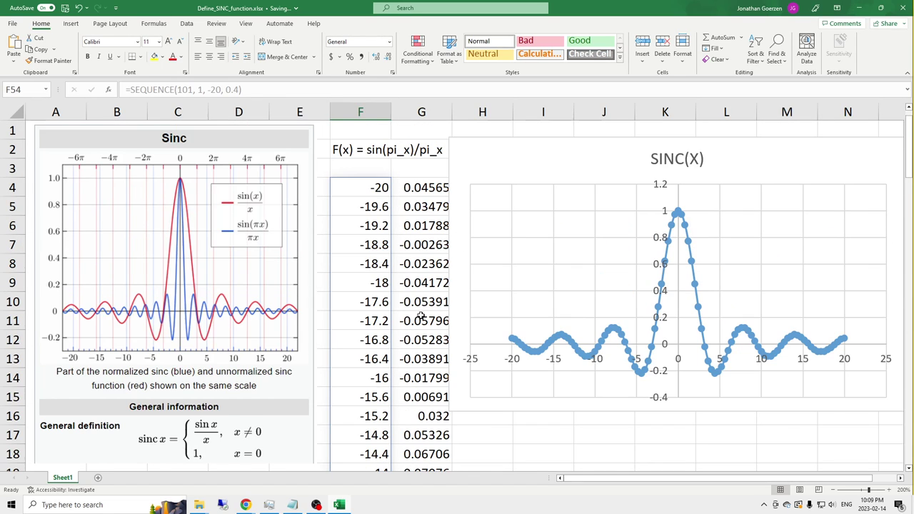
{"action": "left_click", "coordinate": [410, 187]}
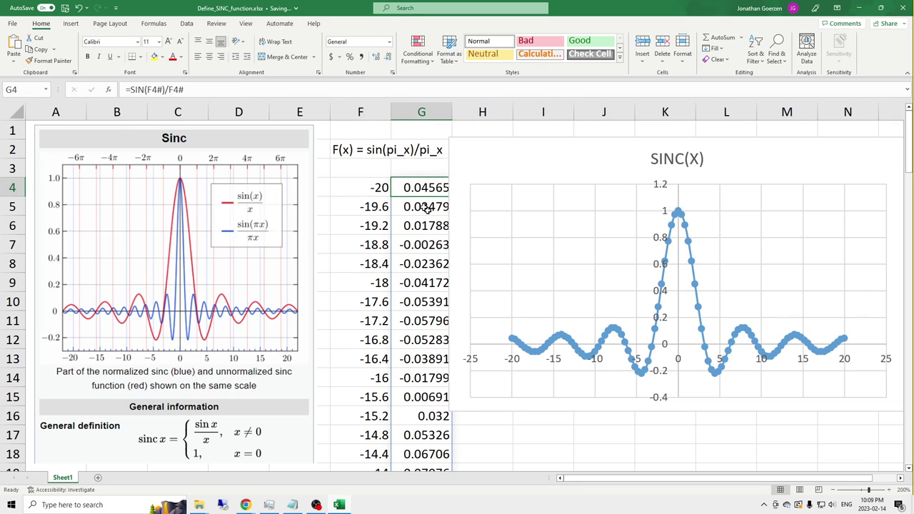
Nudge the chart right, then try 0 in F6 and undo it
{"action": "left_click_drag", "start_coordinate": [475, 156], "coordinate": [545, 149]}
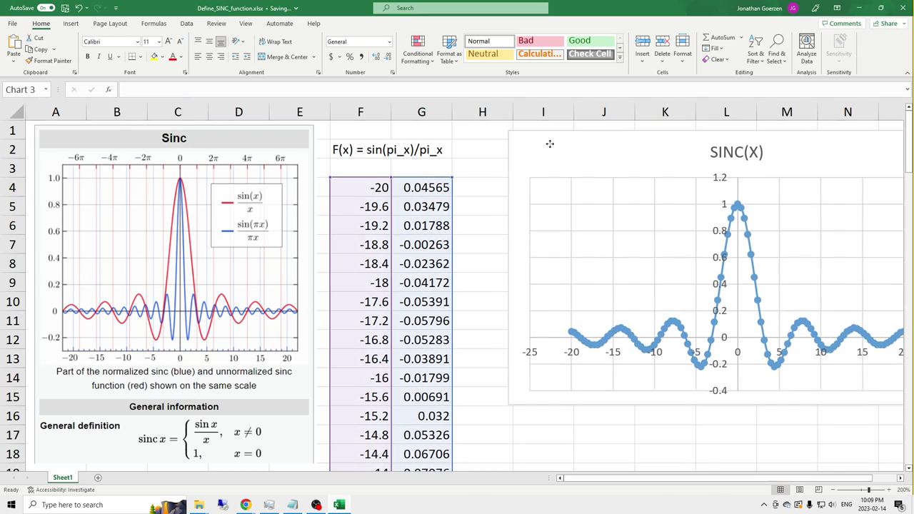
{"action": "left_click", "coordinate": [355, 223]}
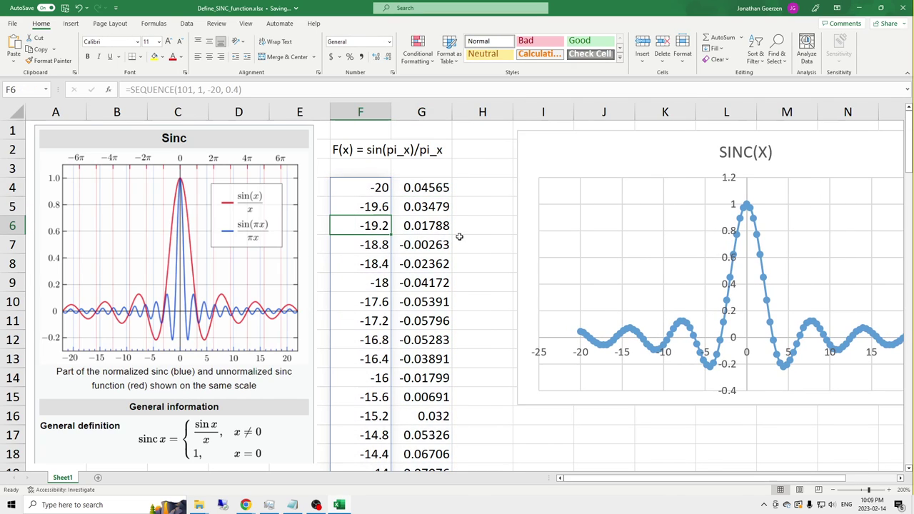
{"action": "key", "text": "BackSpace"}
{"action": "type", "text": "0"}
{"action": "key", "text": "Return"}
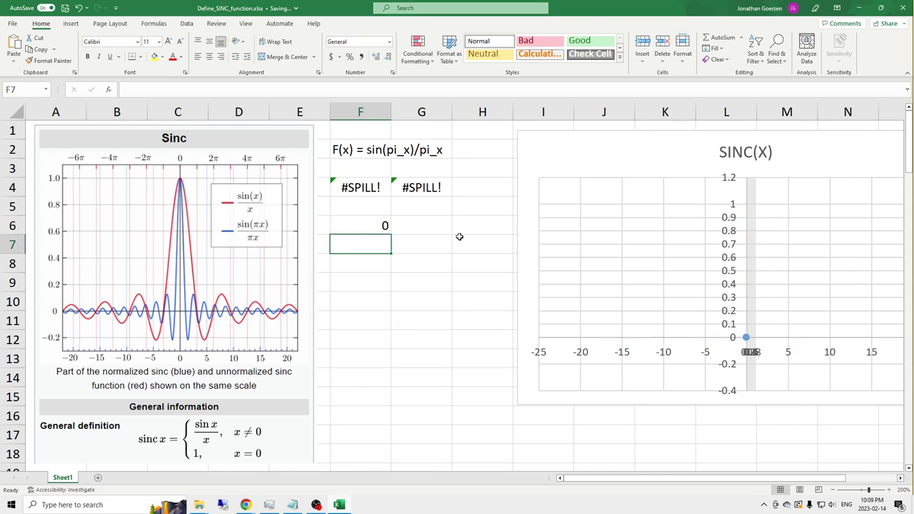
{"action": "key", "text": "ctrl+z"}
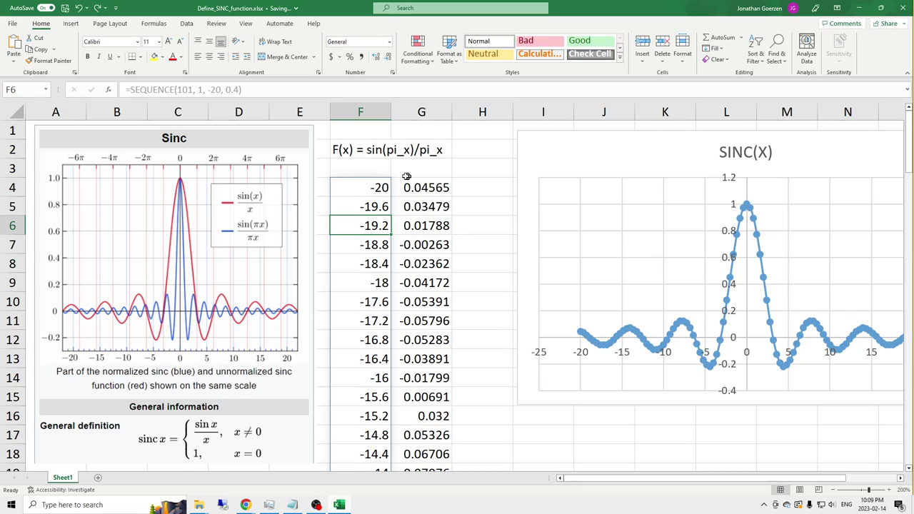
Enter 0 in cell F3 above the x values
{"action": "left_click", "coordinate": [379, 170]}
{"action": "type", "text": "0"}
{"action": "key", "text": "Return"}
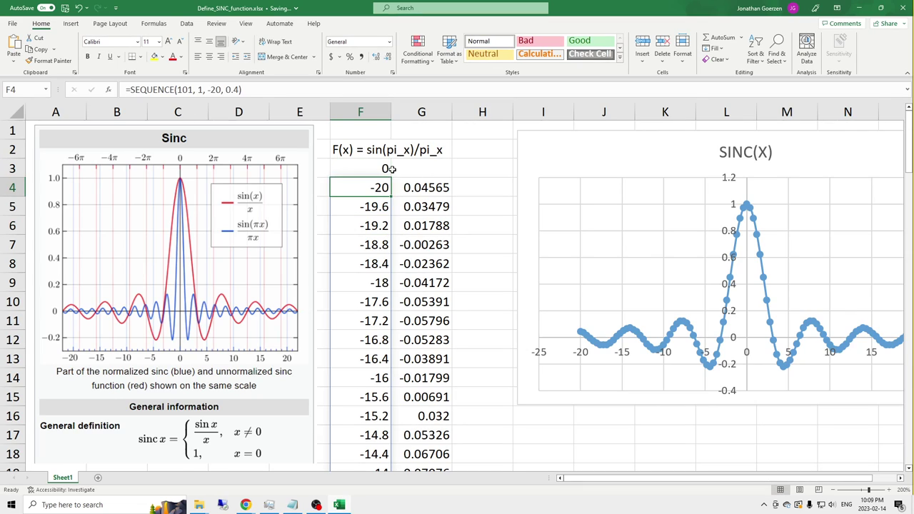
Test =SIN(F3)/F3 in G3, see #DIV/0!, then clear it
{"action": "left_click", "coordinate": [393, 169]}
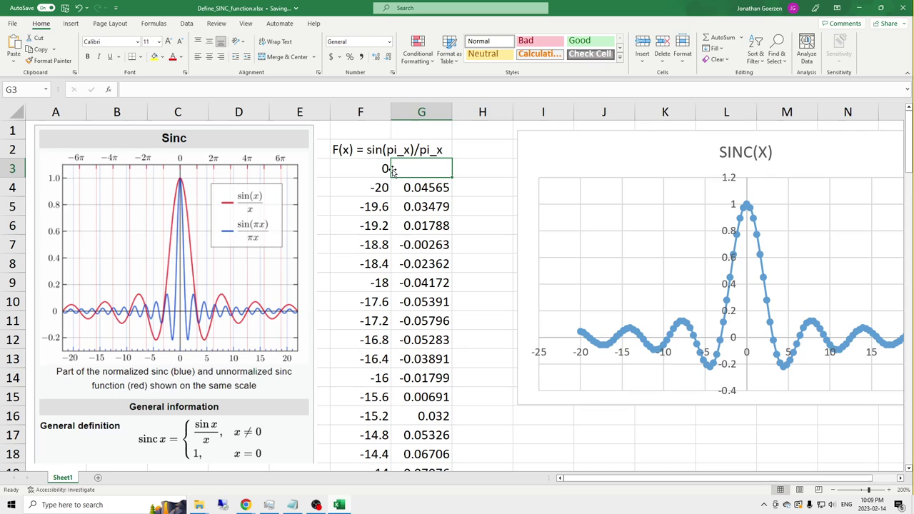
{"action": "type", "text": "=SIN"}
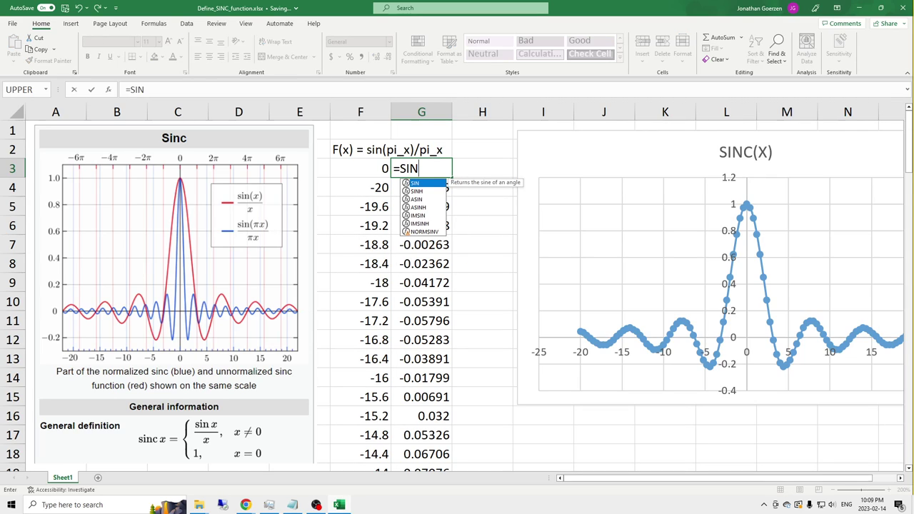
{"action": "type", "text": "("}
{"action": "key", "text": "Left"}
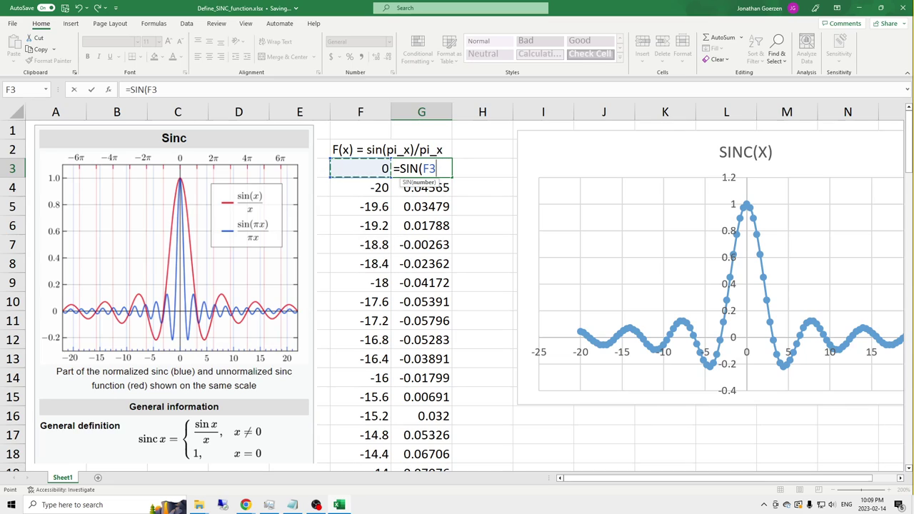
{"action": "type", "text": ")/"}
{"action": "key", "text": "Left"}
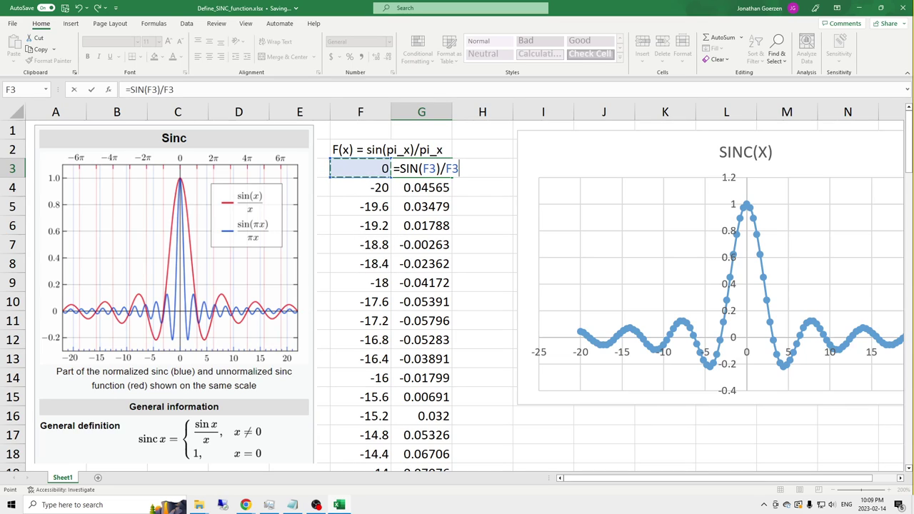
{"action": "key", "text": "Return"}
{"action": "left_click", "coordinate": [393, 170]}
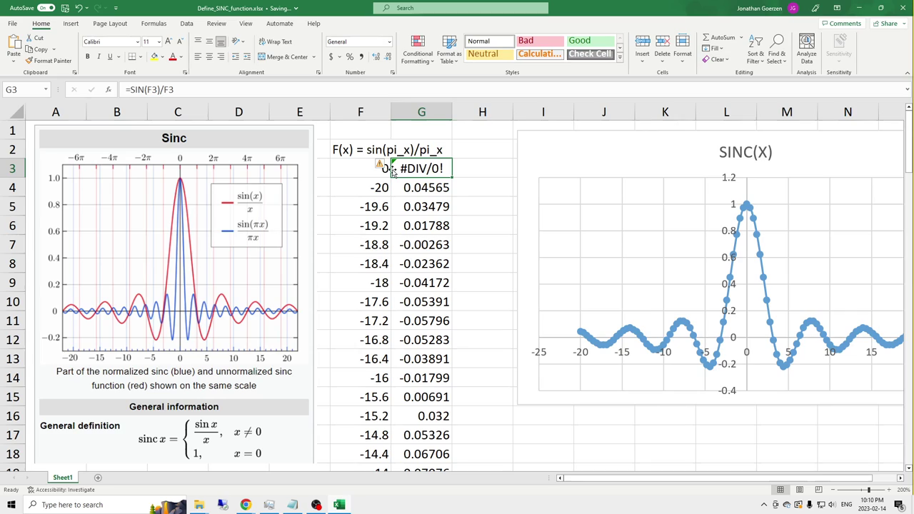
{"action": "key", "text": "Delete"}
{"action": "left_click", "coordinate": [360, 187]}
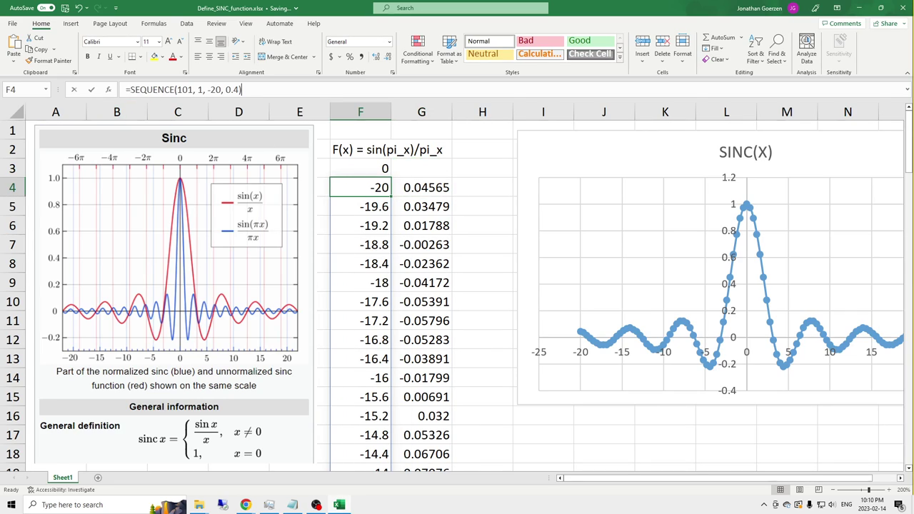
Wrap F4's formula as =ROUND(SEQUENCE(101, 1, -20, 0.4), -2)
{"action": "left_click", "coordinate": [242, 89]}
{"action": "type", "text": "ROUN"}
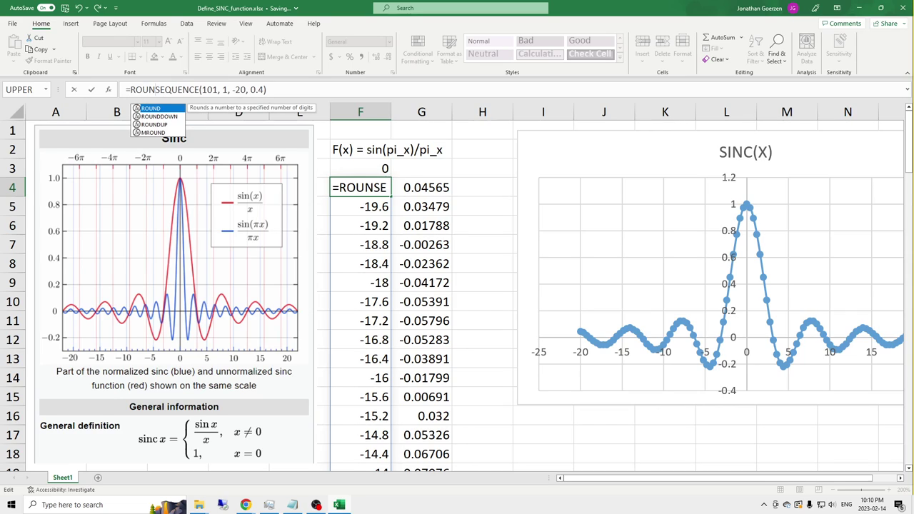
{"action": "type", "text": "D("}
{"action": "key", "text": "End"}
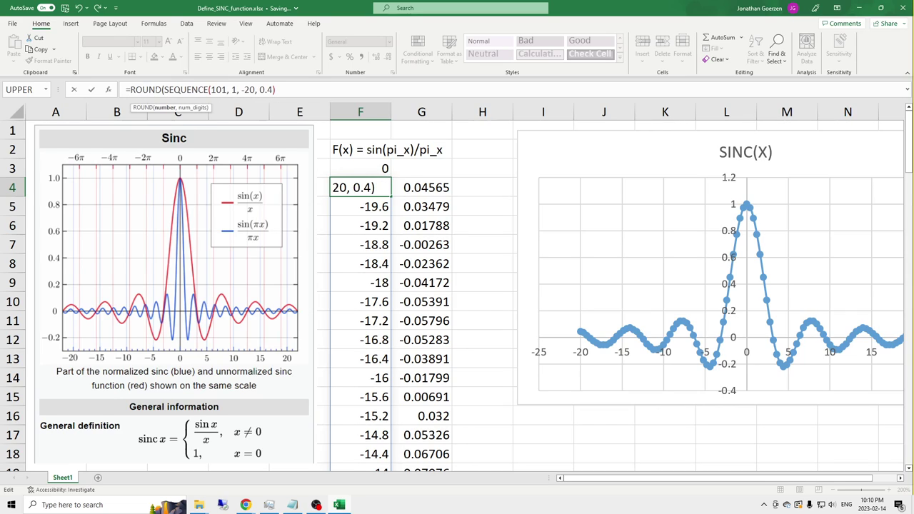
{"action": "type", "text": ", -2)"}
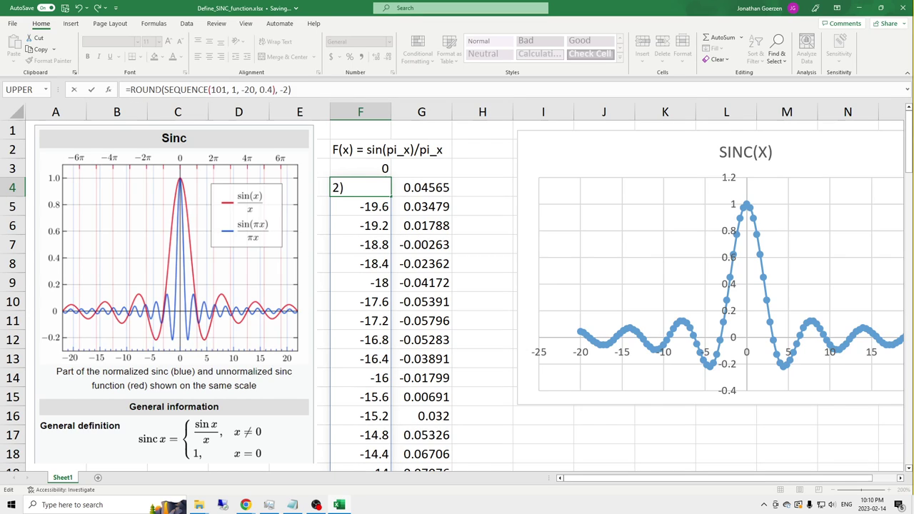
{"action": "key", "text": "Return"}
{"action": "key", "text": "Up"}
{"action": "key", "text": "Up"}
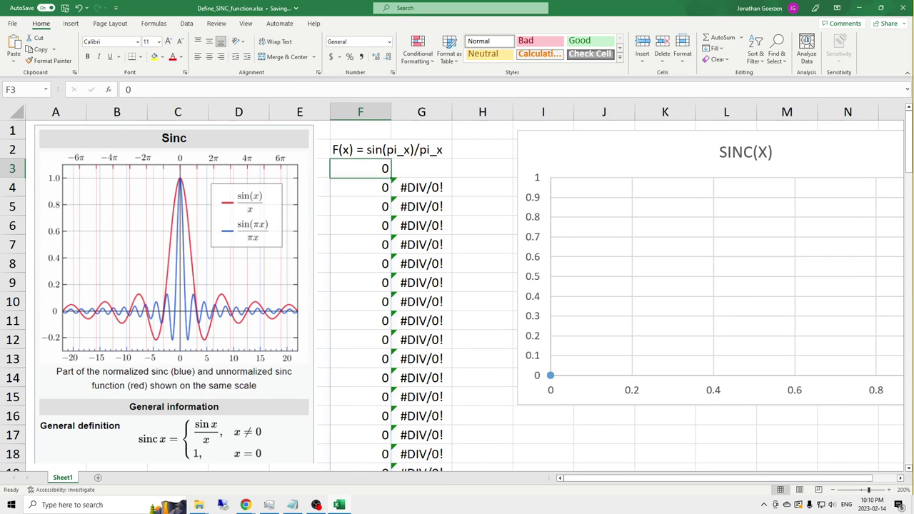
Change the rounding digits to -1, then to 0 for whole numbers
{"action": "left_click", "coordinate": [374, 193]}
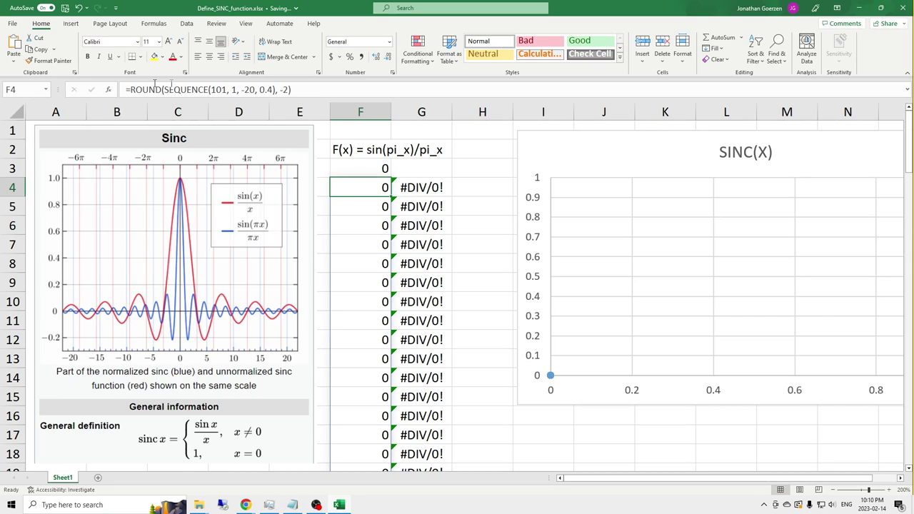
{"action": "key", "text": "BackSpace"}
{"action": "key", "text": "BackSpace"}
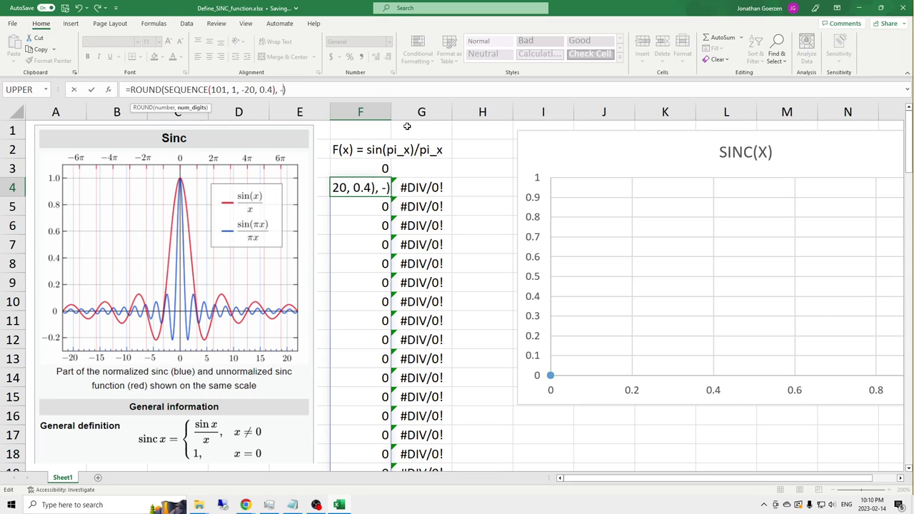
{"action": "type", "text": "1)"}
{"action": "key", "text": "Return"}
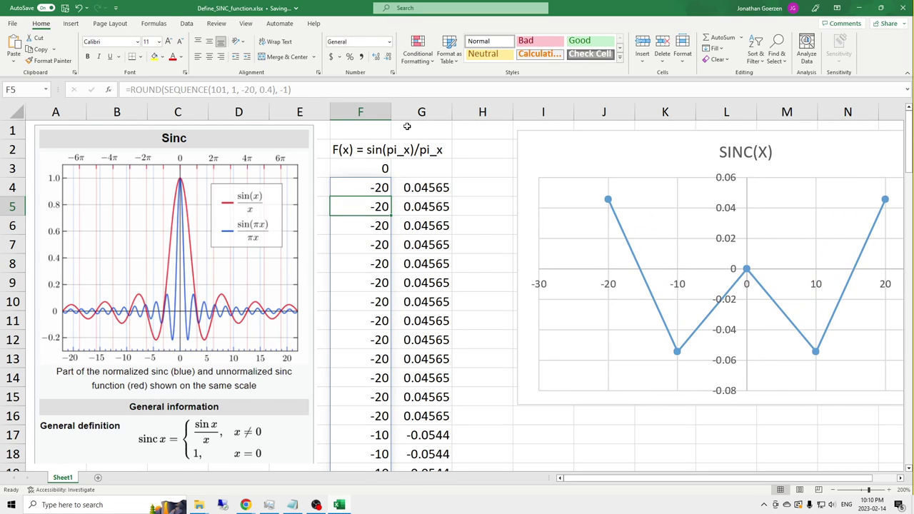
{"action": "key", "text": "Up"}
{"action": "key", "text": "F2"}
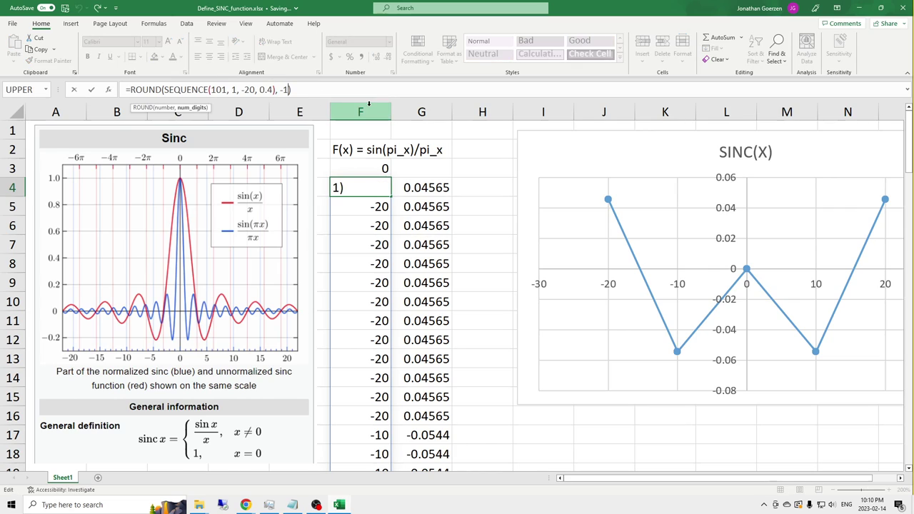
{"action": "key", "text": "Left"}
{"action": "key", "text": "BackSpace"}
{"action": "key", "text": "BackSpace"}
{"action": "type", "text": "0"}
{"action": "key", "text": "ctrl+Return"}
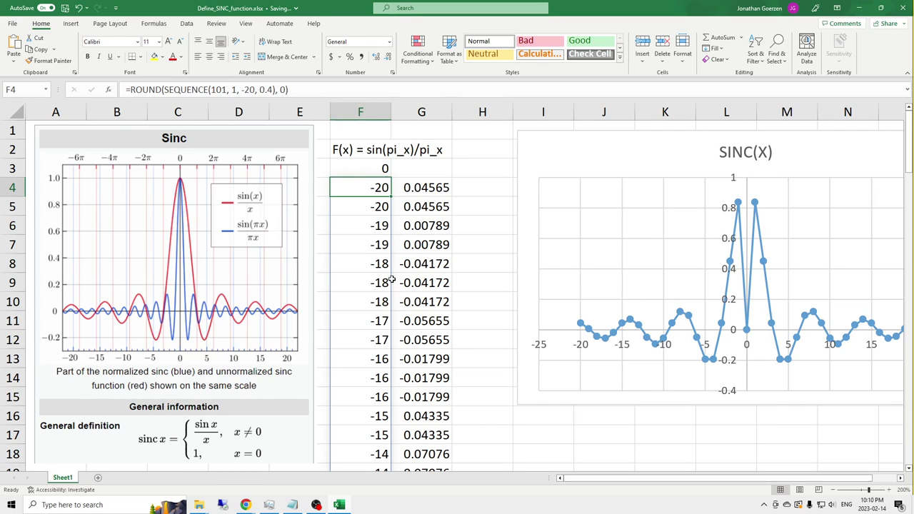
Scroll to inspect the #DIV/0! cells around rows 53–55
{"action": "scroll", "coordinate": [405, 275], "scroll_direction": "down", "scroll_amount": 17}
{"action": "scroll", "coordinate": [405, 275], "scroll_direction": "up", "scroll_amount": 1}
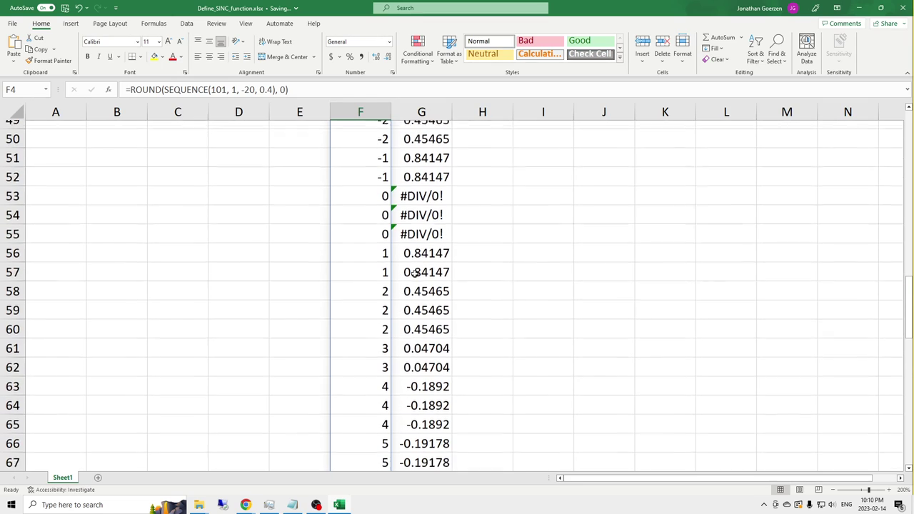
{"action": "left_click_drag", "start_coordinate": [374, 205], "coordinate": [445, 246]}
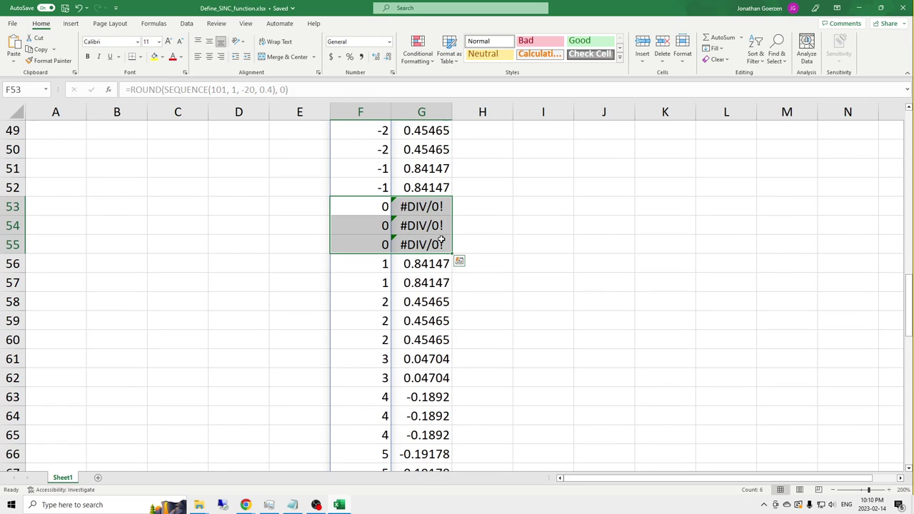
{"action": "scroll", "coordinate": [445, 264], "scroll_direction": "up", "scroll_amount": 12}
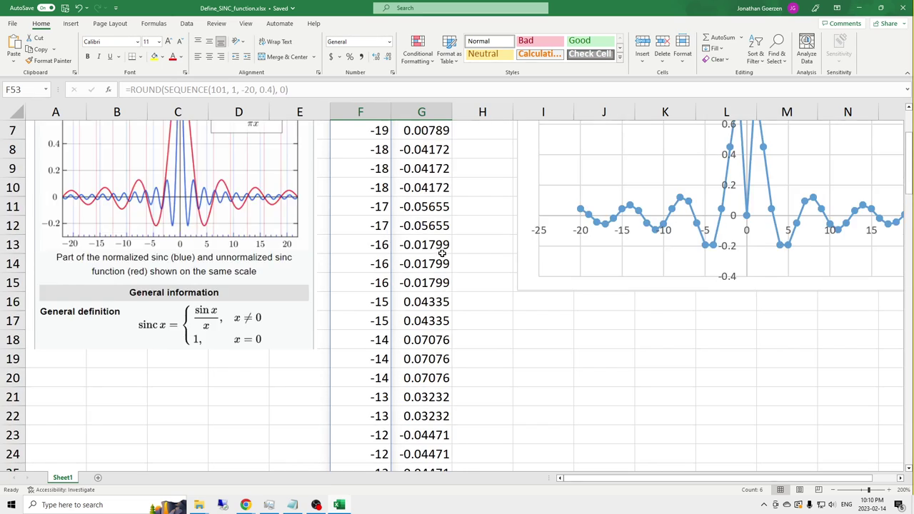
Strip the ROUND wrapper so F4 reads =SEQUENCE(101, 1, -20, 0.4)
{"action": "left_click", "coordinate": [368, 187]}
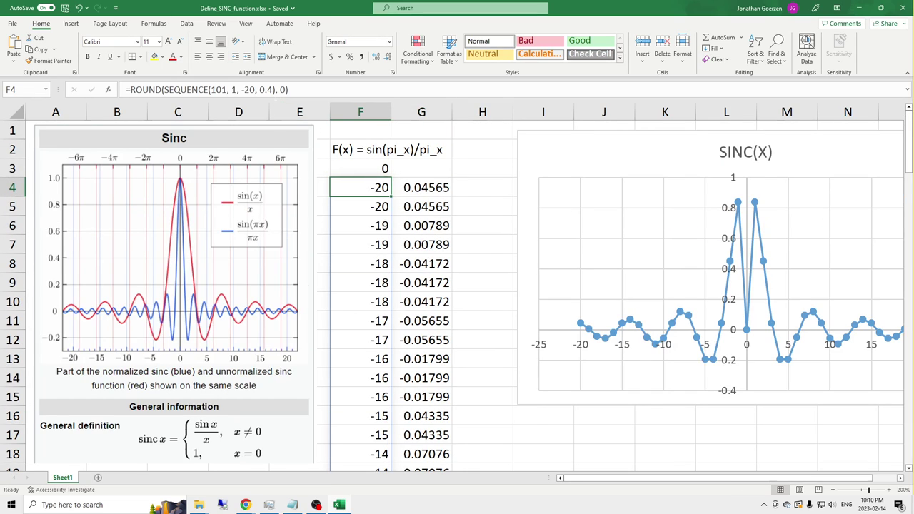
{"action": "left_click", "coordinate": [286, 89]}
{"action": "key", "text": "BackSpace"}
{"action": "key", "text": "BackSpace"}
{"action": "key", "text": "BackSpace"}
{"action": "key", "text": "BackSpace"}
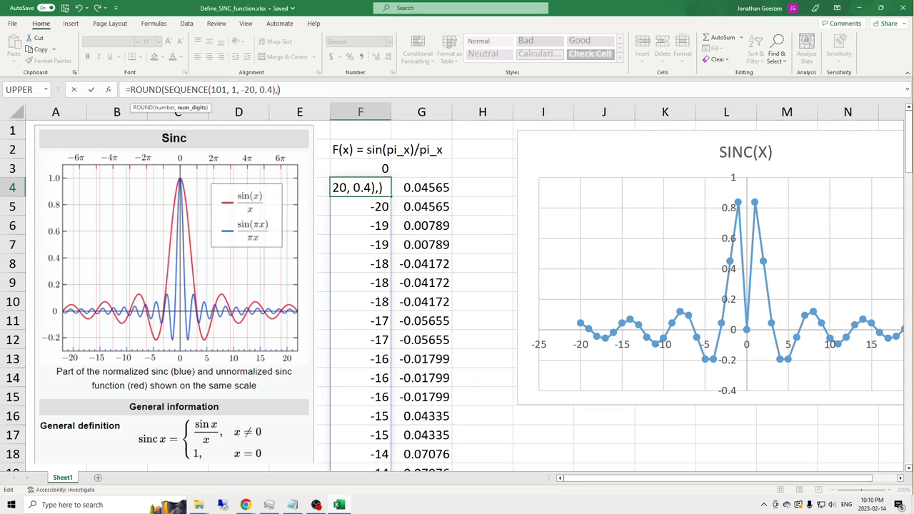
{"action": "left_click", "coordinate": [236, 89]}
{"action": "left_click", "coordinate": [187, 89]}
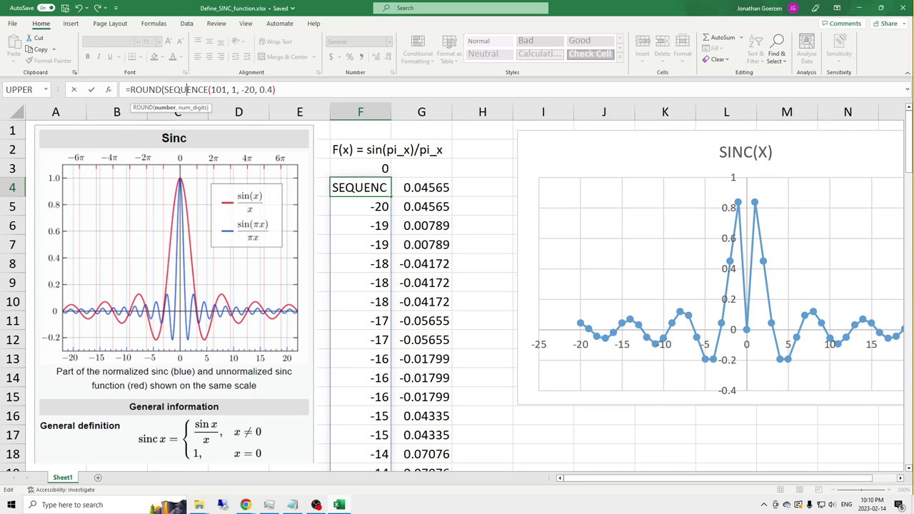
{"action": "key", "text": "BackSpace"}
{"action": "key", "text": "BackSpace"}
{"action": "key", "text": "BackSpace"}
{"action": "key", "text": "BackSpace"}
{"action": "key", "text": "BackSpace"}
{"action": "key", "text": "BackSpace"}
{"action": "key", "text": "BackSpace"}
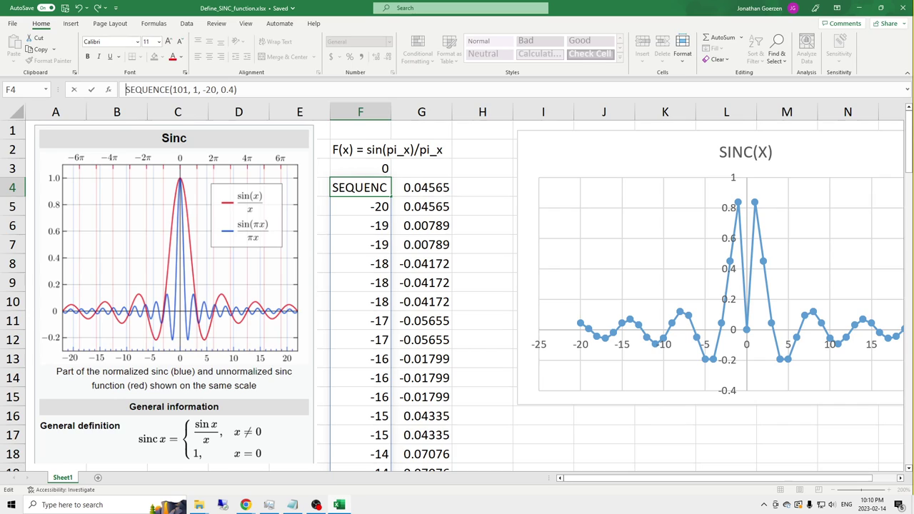
{"action": "type", "text": "="}
{"action": "key", "text": "Return"}
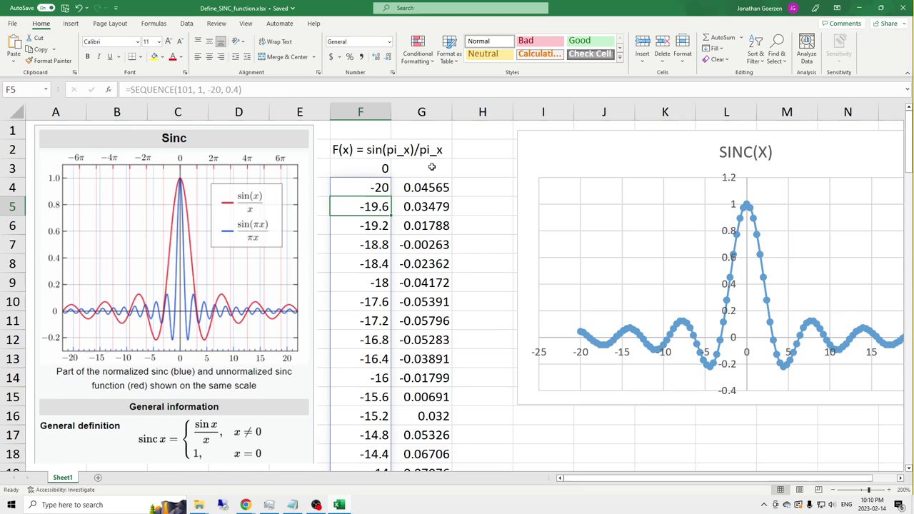
Change G4 to =IF(F4#=0, 1, SIN(F4#)/F4#) to return 1 at x=0
{"action": "left_click", "coordinate": [422, 192]}
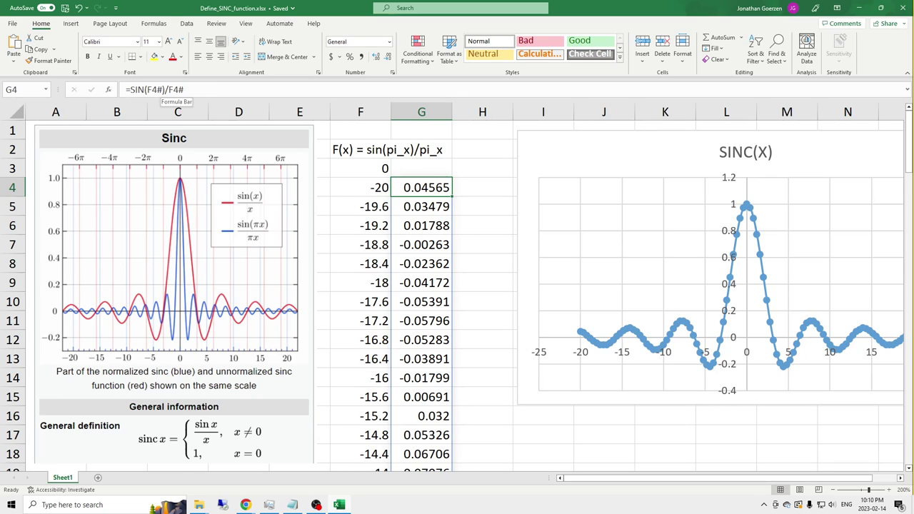
{"action": "left_click", "coordinate": [218, 93]}
{"action": "type", "text": "IF("}
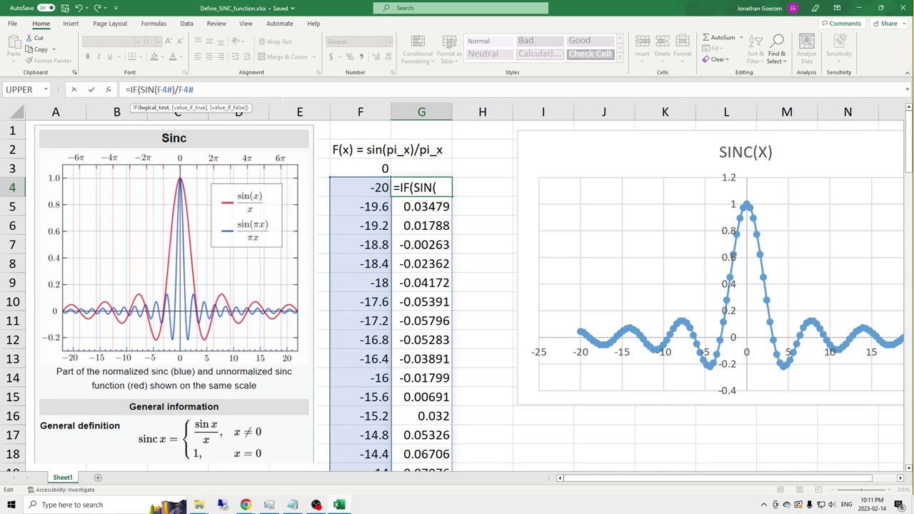
{"action": "type", "text": "F#"}
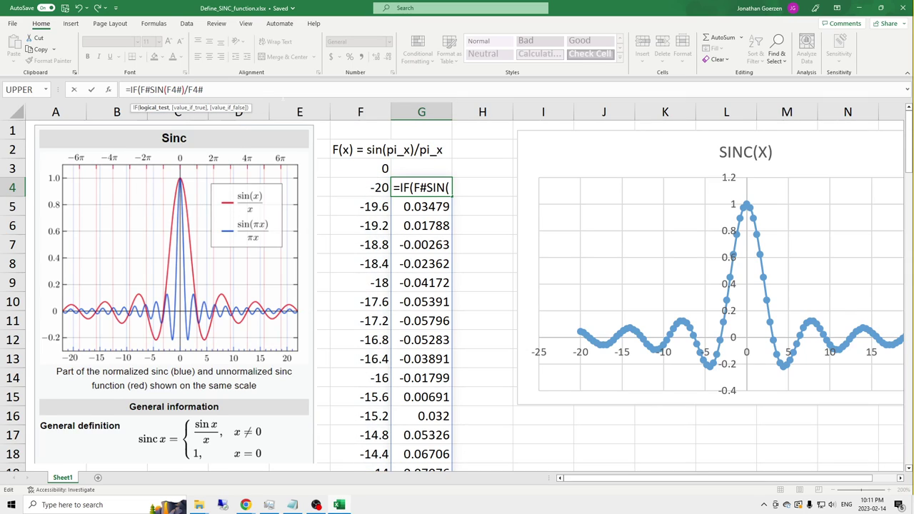
{"action": "key", "text": "BackSpace"}
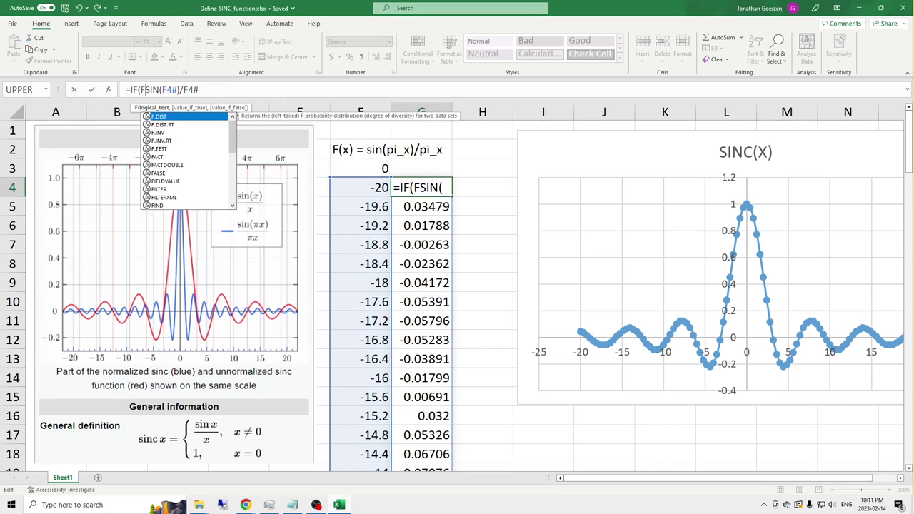
{"action": "type", "text": "4#="}
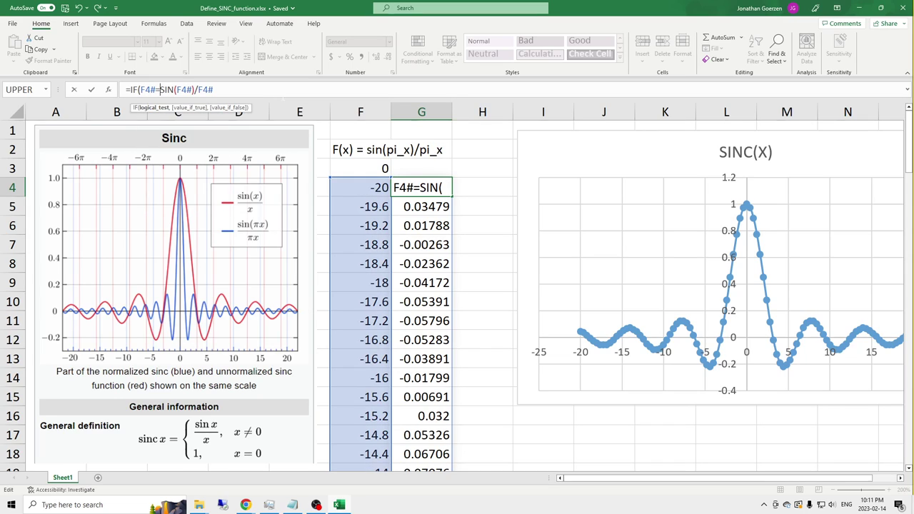
{"action": "type", "text": "0, "}
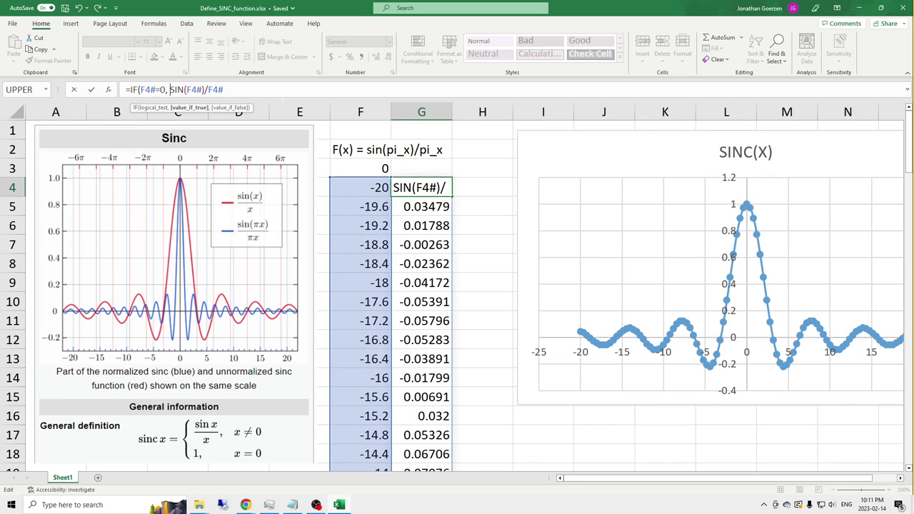
{"action": "type", "text": "1,"}
{"action": "key", "text": "End"}
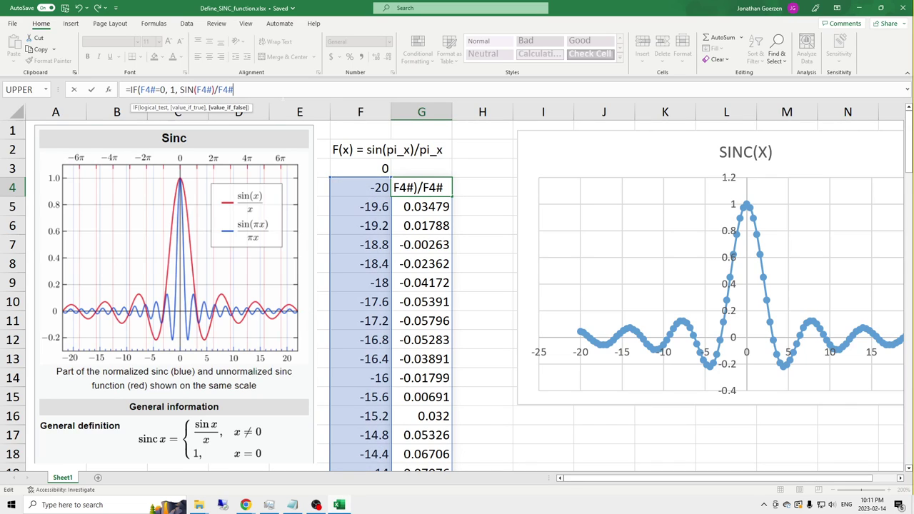
{"action": "type", "text": ")"}
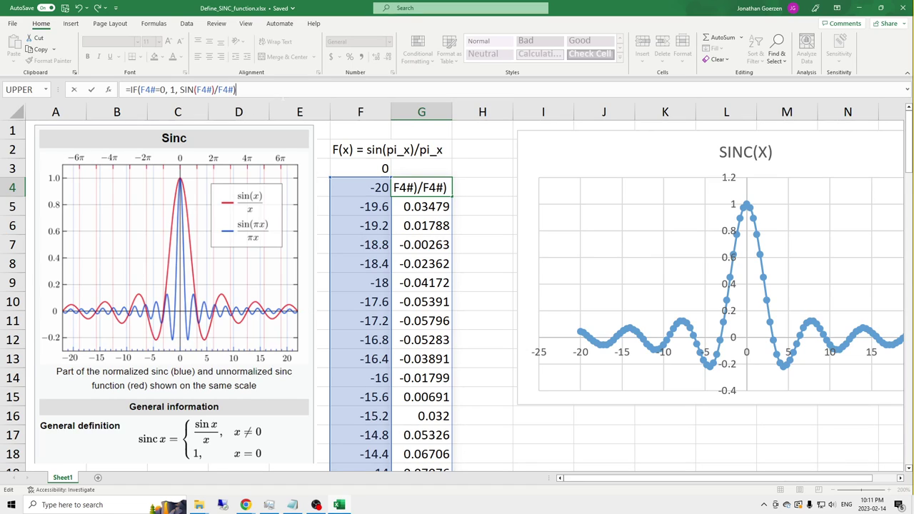
{"action": "key", "text": "Return"}
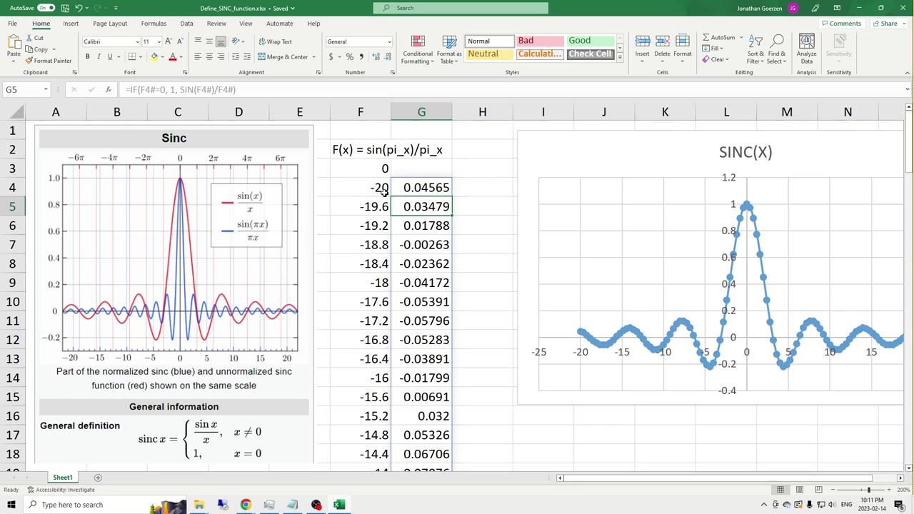
Try 0 in F4, then undo to restore the SEQUENCE formula
{"action": "left_click", "coordinate": [418, 184]}
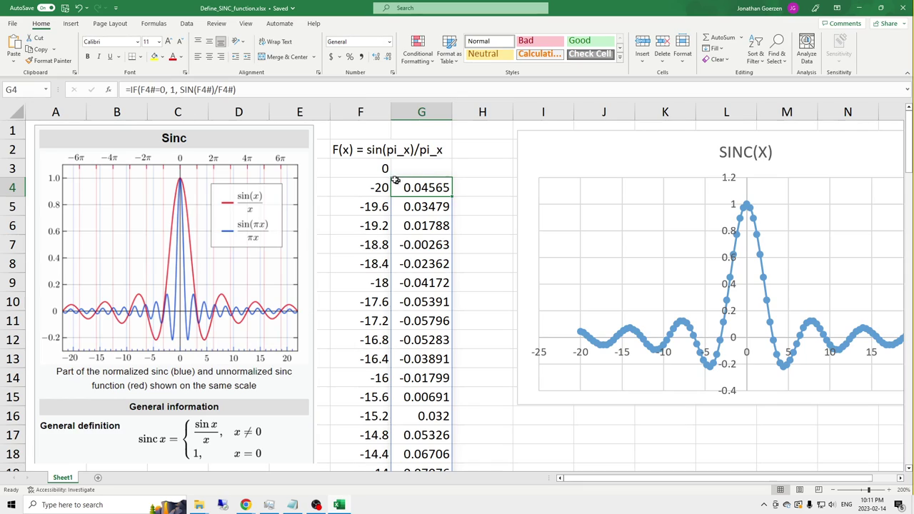
{"action": "left_click", "coordinate": [365, 189]}
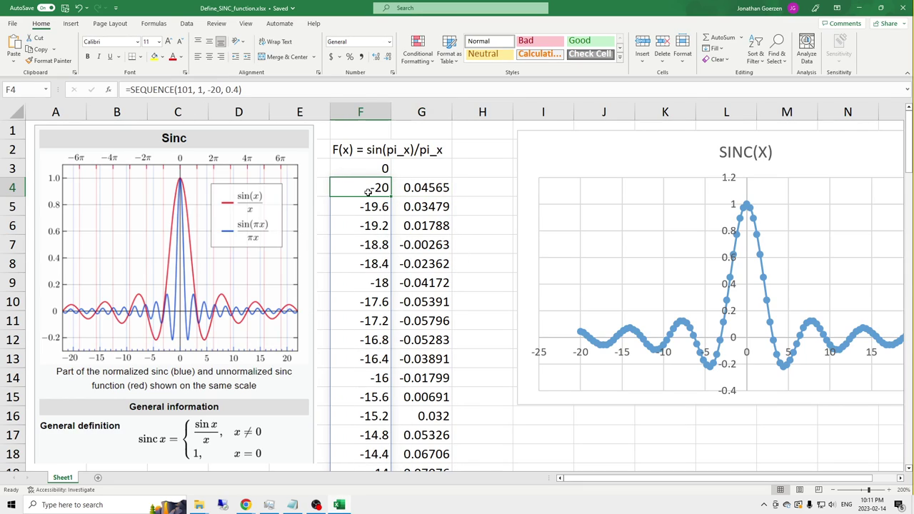
{"action": "type", "text": "0"}
{"action": "key", "text": "Return"}
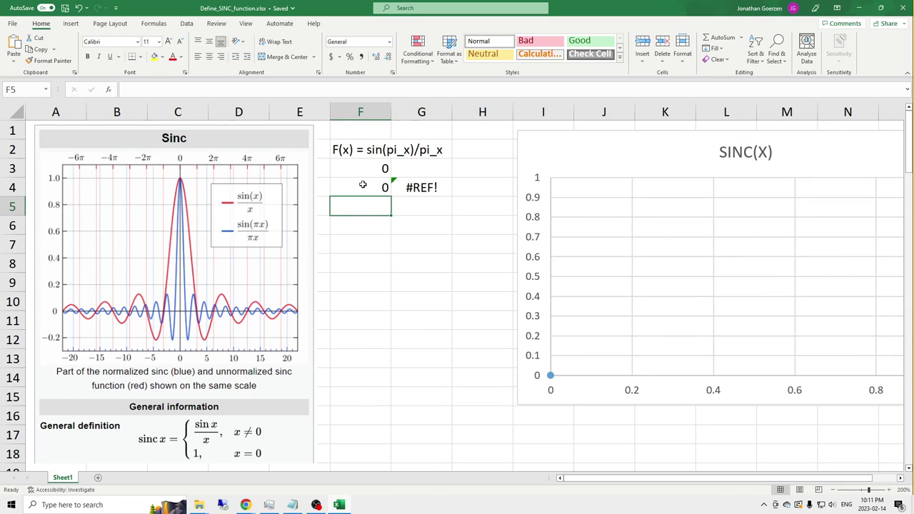
{"action": "left_click", "coordinate": [361, 185]}
{"action": "key", "text": "ctrl+z"}
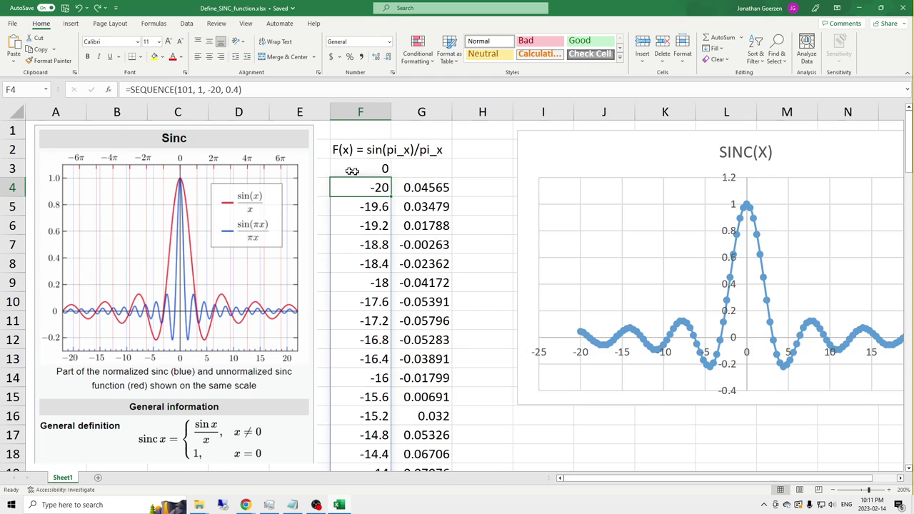
Shift the SINC(X) chart slightly right and select G4's whole formula text
{"action": "left_click", "coordinate": [433, 189]}
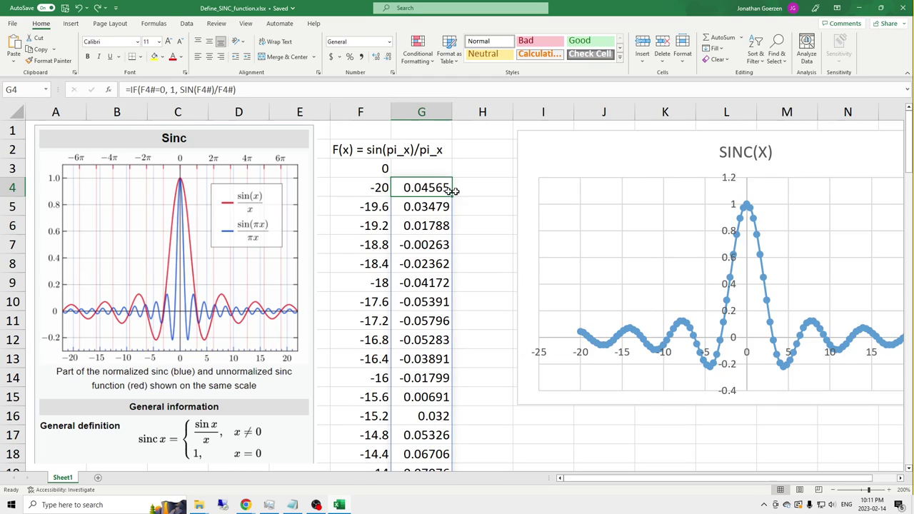
{"action": "left_click", "coordinate": [589, 139]}
{"action": "left_click_drag", "start_coordinate": [589, 139], "coordinate": [608, 137]}
{"action": "left_click", "coordinate": [432, 189]}
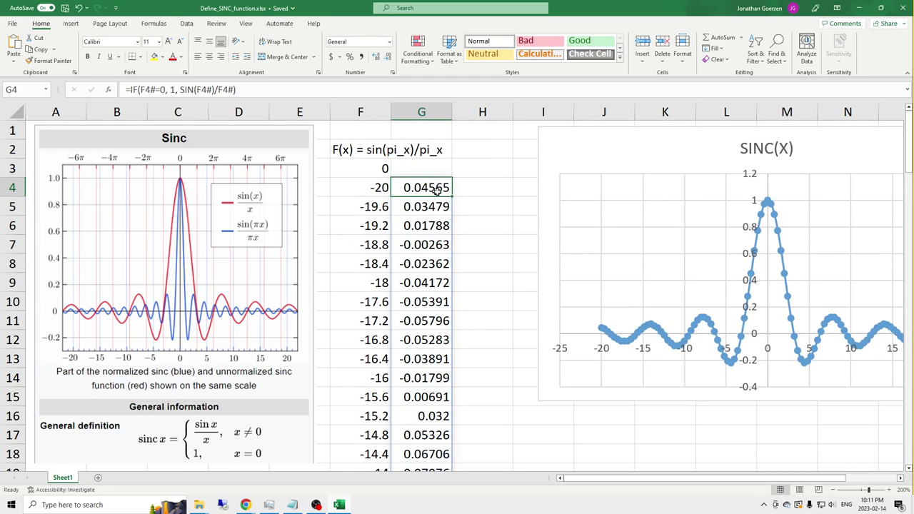
{"action": "left_click_drag", "start_coordinate": [236, 89], "coordinate": [126, 89]}
{"action": "key", "text": "ctrl+c"}
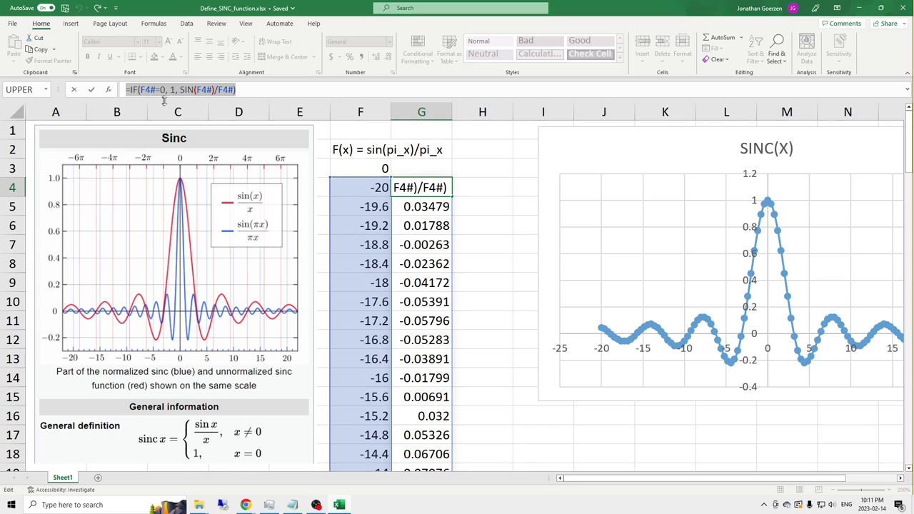
Paste G4's sinc formula into G3 and change its IF test reference from F4# to F3
{"action": "key", "text": "Escape"}
{"action": "key", "text": "Up"}
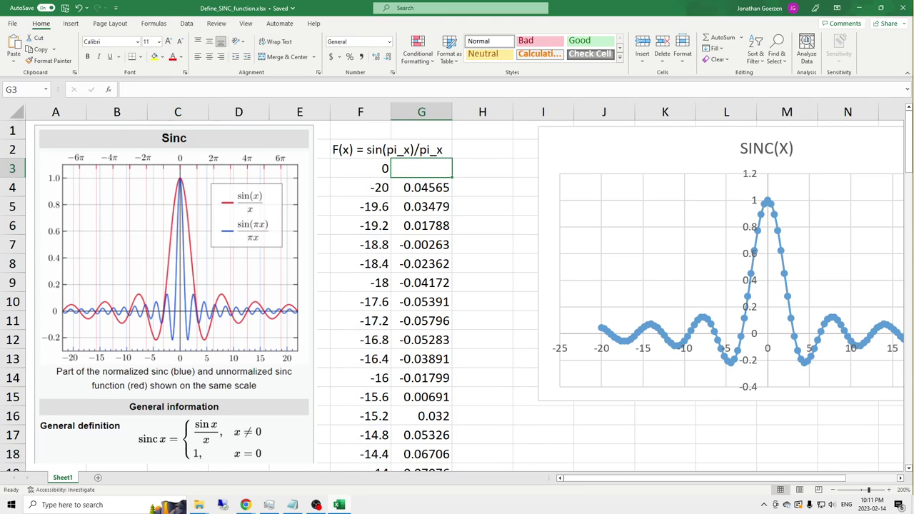
{"action": "key", "text": "F2"}
{"action": "key", "text": "ctrl+v"}
{"action": "left_click", "coordinate": [146, 90]}
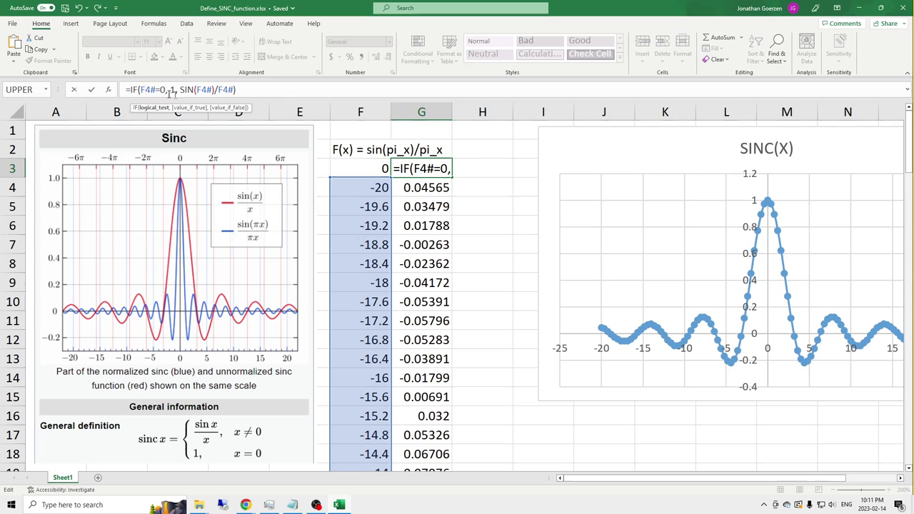
{"action": "key", "text": "Delete"}
{"action": "key", "text": "Delete"}
{"action": "type", "text": "3"}
Point the SIN argument and divisor at F3 too, so G3 shows 1
{"action": "left_click", "coordinate": [175, 89]}
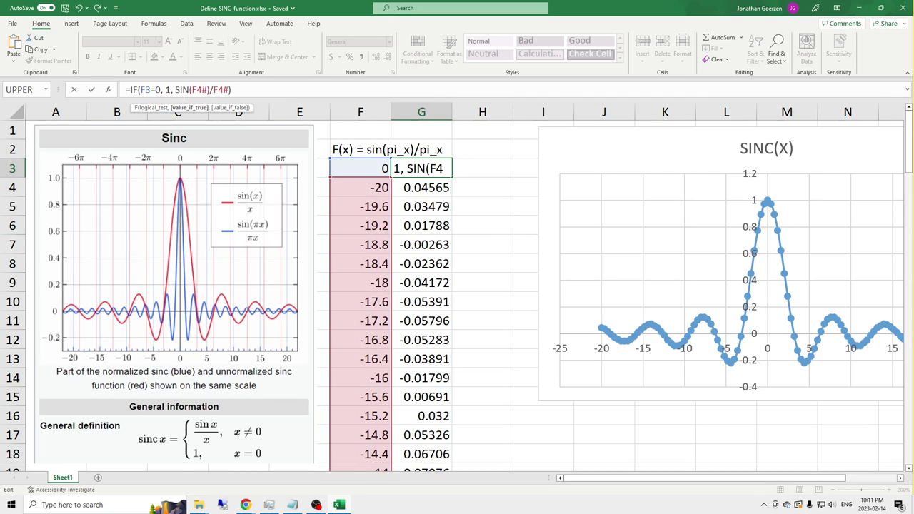
{"action": "key", "text": "Delete"}
{"action": "key", "text": "Delete"}
{"action": "type", "text": "3"}
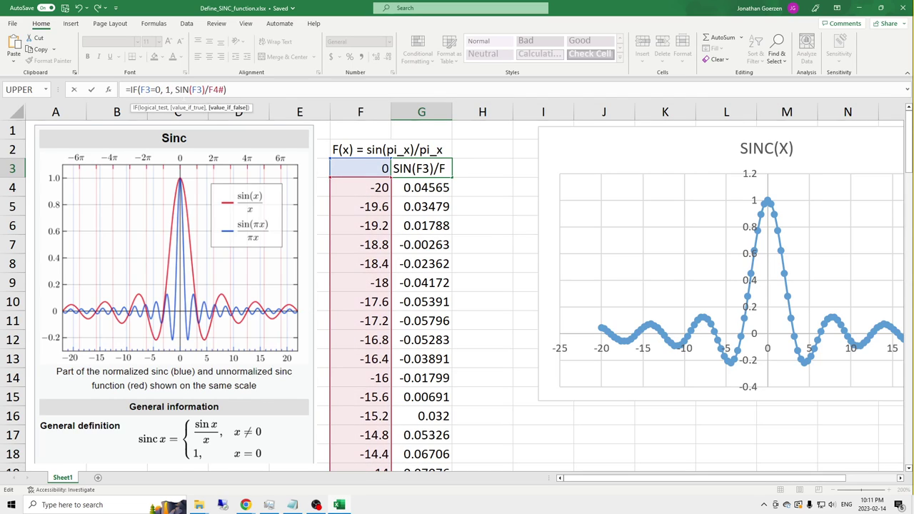
{"action": "key", "text": "Right"}
{"action": "key", "text": "Right"}
{"action": "key", "text": "Right"}
{"action": "key", "text": "Delete"}
{"action": "type", "text": "3"}
{"action": "key", "text": "Delete"}
{"action": "key", "text": "Return"}
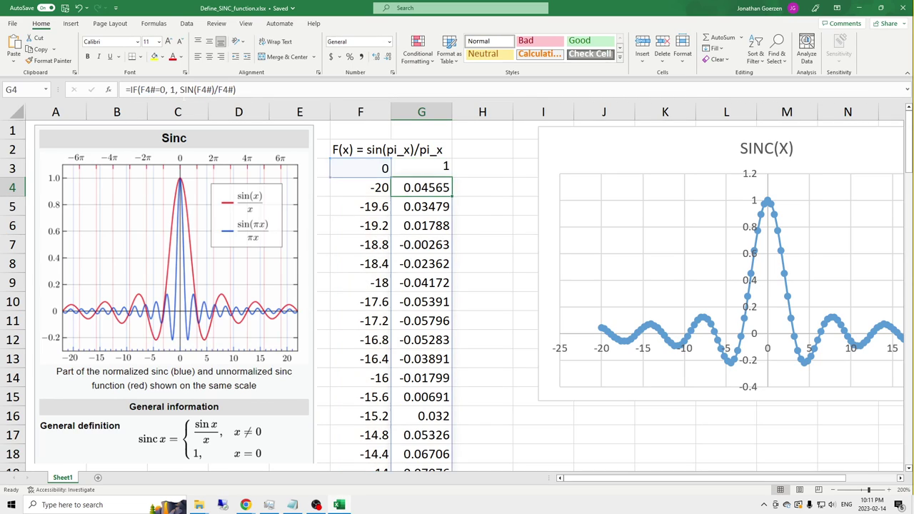
{"action": "key", "text": "Up"}
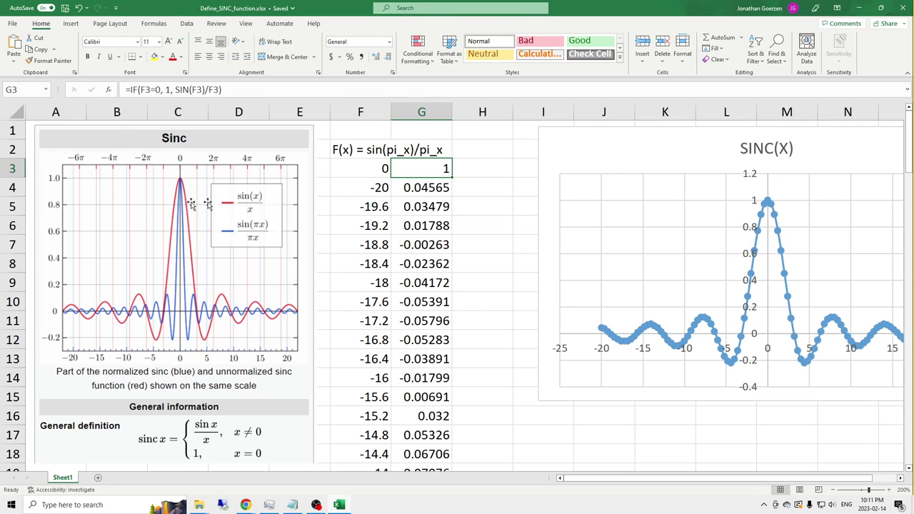
{"action": "left_click", "coordinate": [435, 188]}
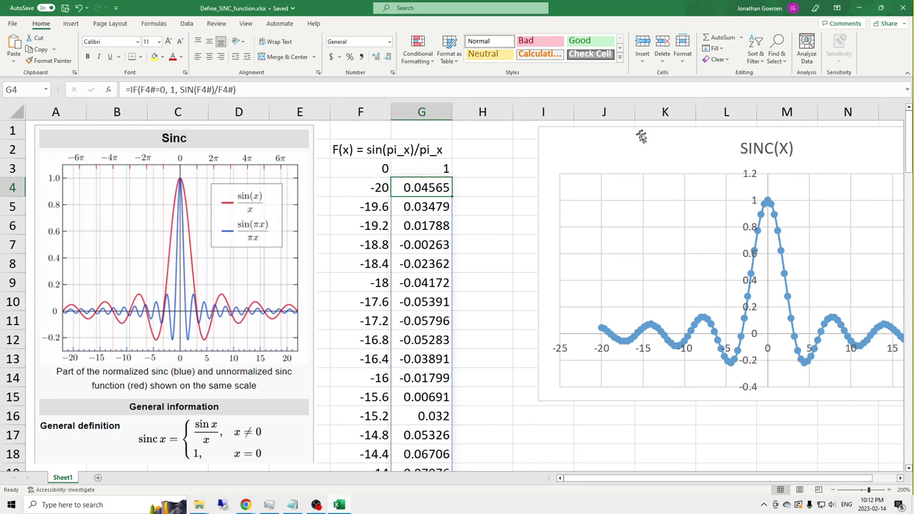
Begin H4's formula as =LAMBDA( after two misspelled =LAMDA entries gave #NAME?
{"action": "left_click", "coordinate": [481, 184]}
{"action": "type", "text": "=LAMDA"}
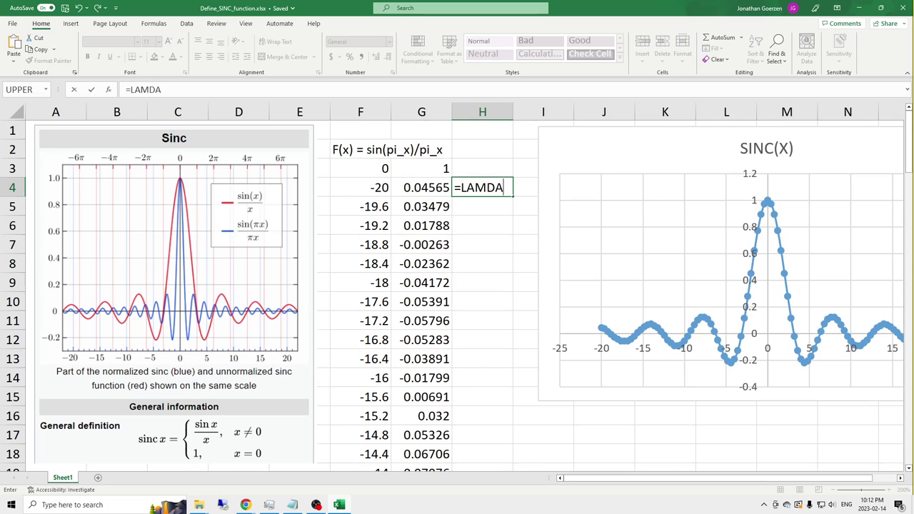
{"action": "key", "text": "Tab"}
{"action": "left_click", "coordinate": [498, 188]}
{"action": "type", "text": "="}
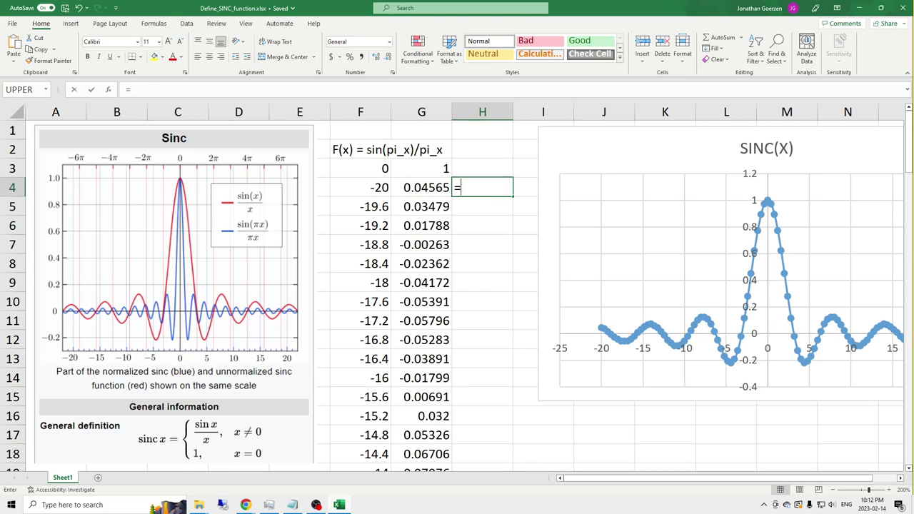
{"action": "type", "text": "LAMDA"}
{"action": "key", "text": "BackSpace"}
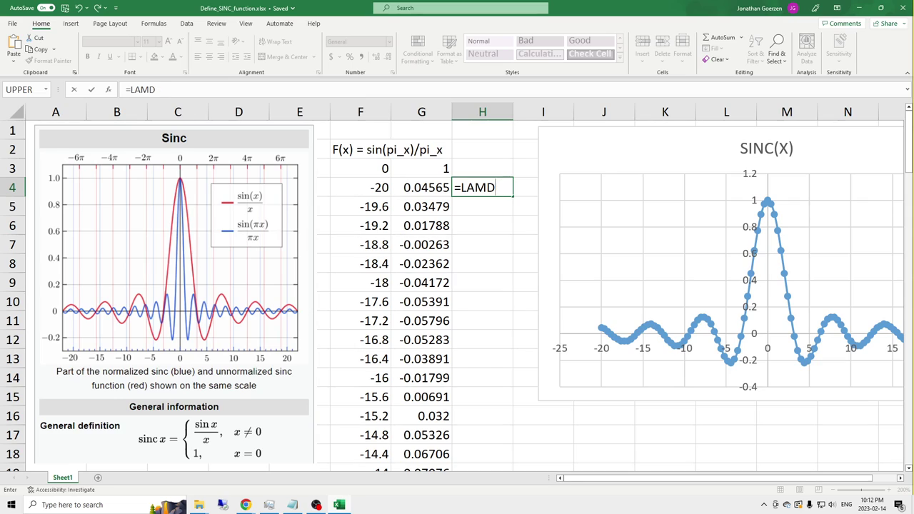
{"action": "type", "text": "B"}
{"action": "key", "text": "Tab"}
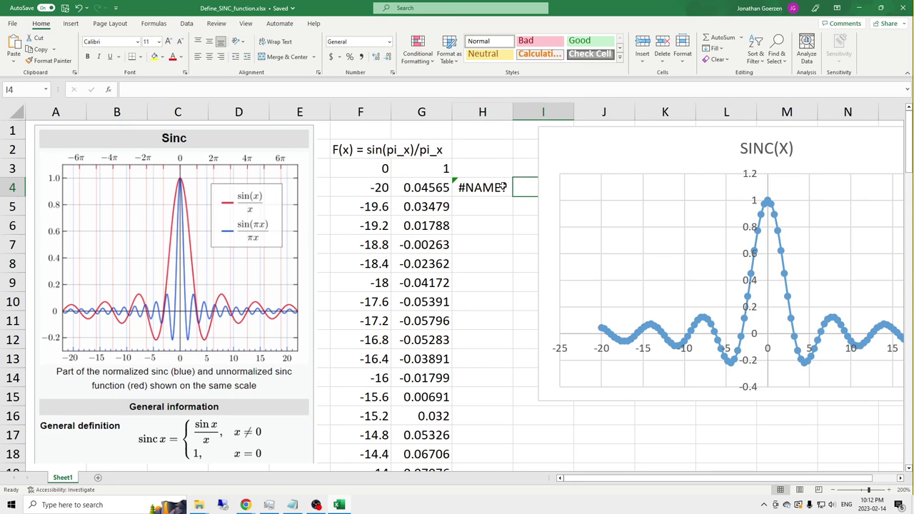
{"action": "left_click", "coordinate": [502, 187]}
{"action": "type", "text": "=LAMD"}
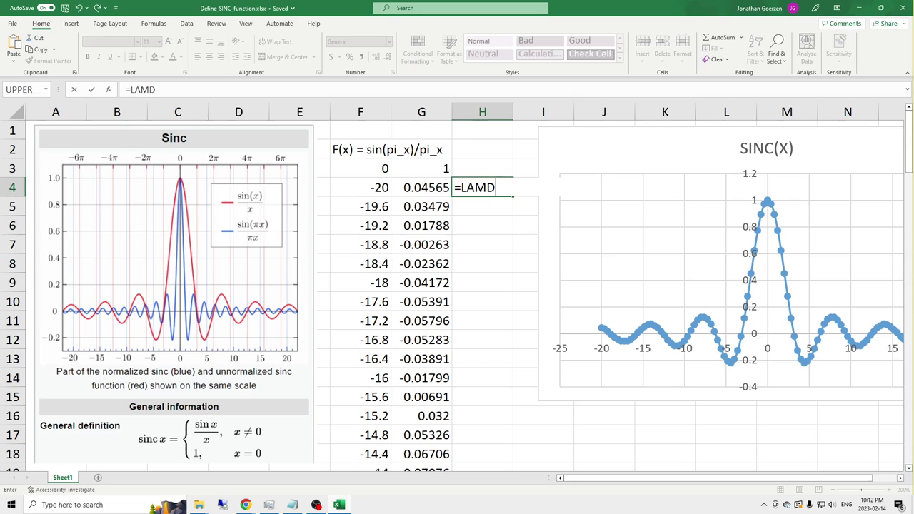
{"action": "key", "text": "BackSpace"}
{"action": "type", "text": "BDA("}
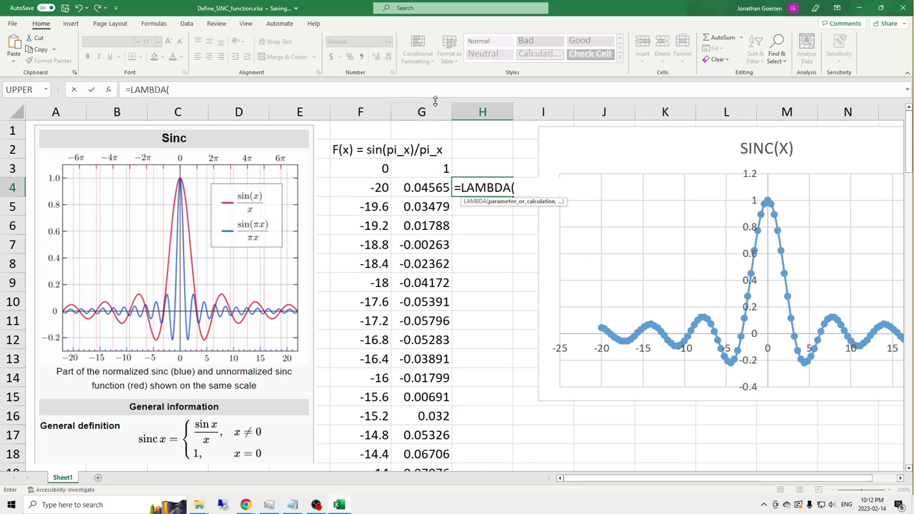
Expand the formula bar and add the (F4#) call argument on a new LAMBDA line
{"action": "left_click_drag", "start_coordinate": [436, 100], "coordinate": [435, 153]}
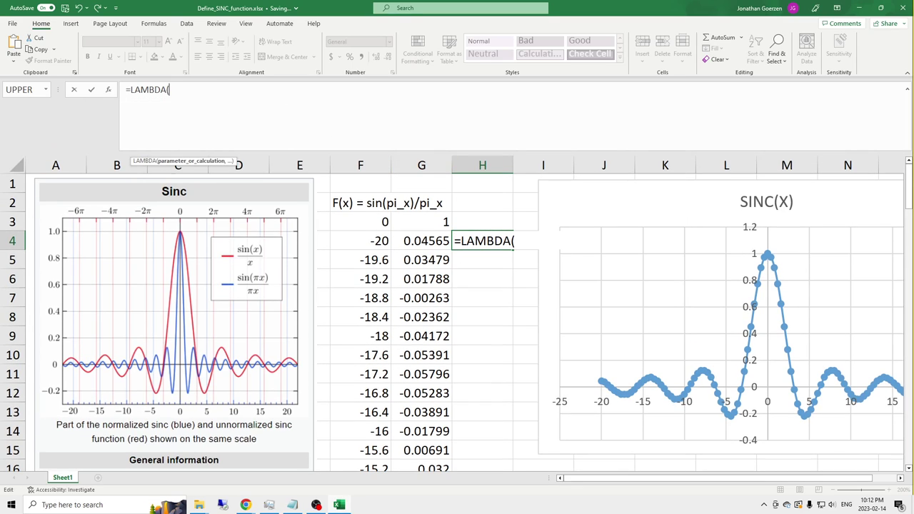
{"action": "key", "text": "alt+Return"}
{"action": "key", "text": "alt+Return"}
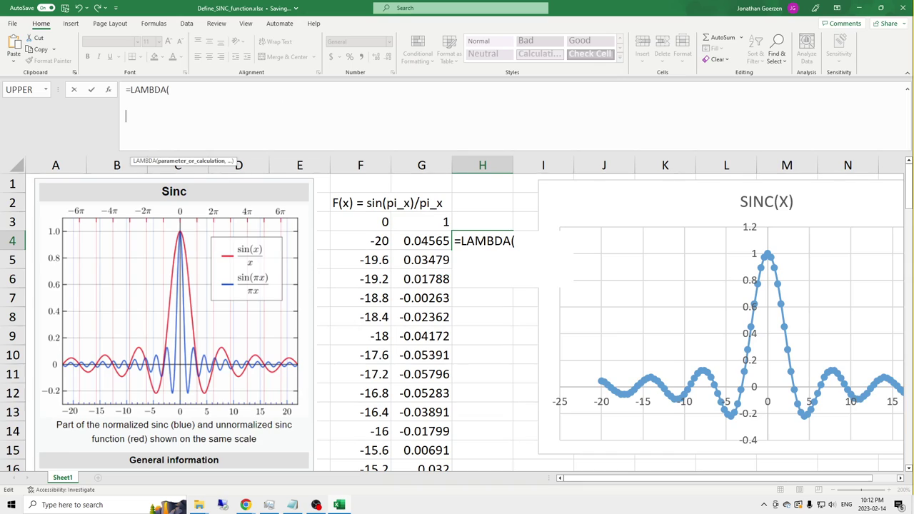
{"action": "type", "text": ")"}
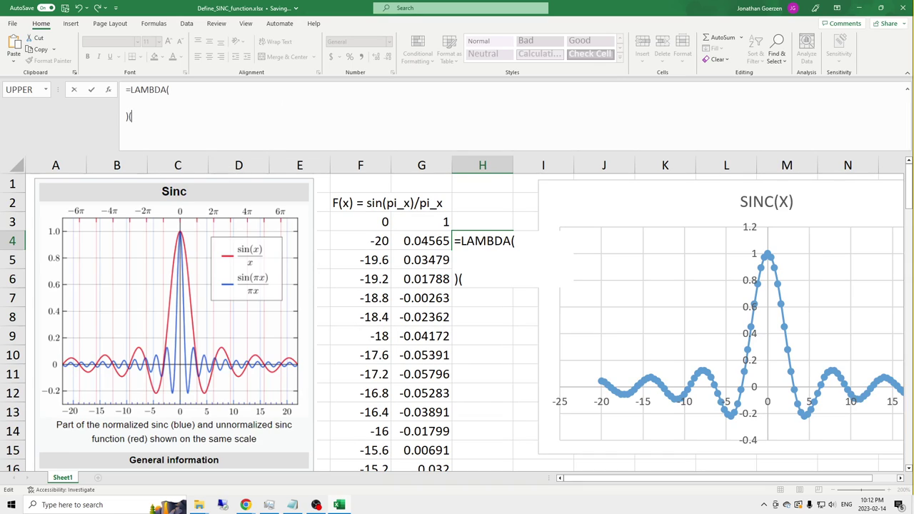
{"action": "type", "text": "("}
{"action": "left_click", "coordinate": [379, 243]}
{"action": "type", "text": "#"}
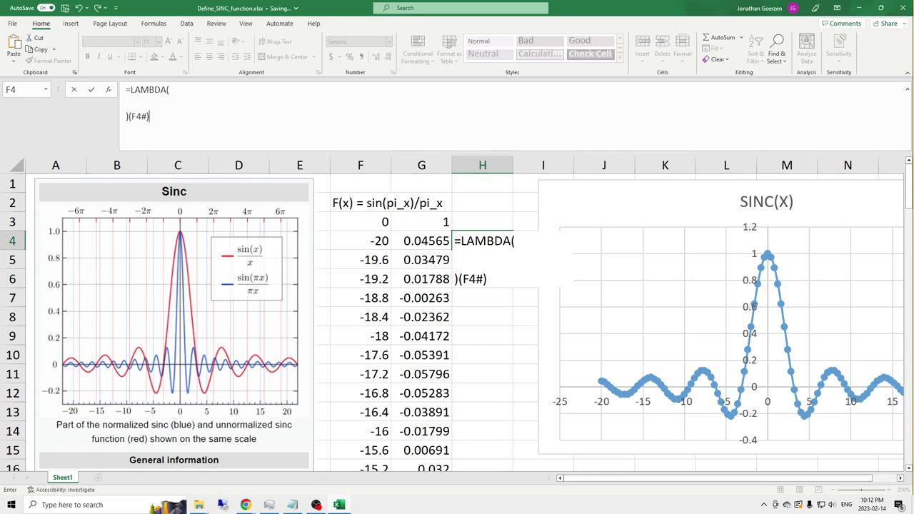
Complete the LAMBDA as input, IF(input=0, 1, SIN(input)/input) and enter it
{"action": "left_click", "coordinate": [127, 103]}
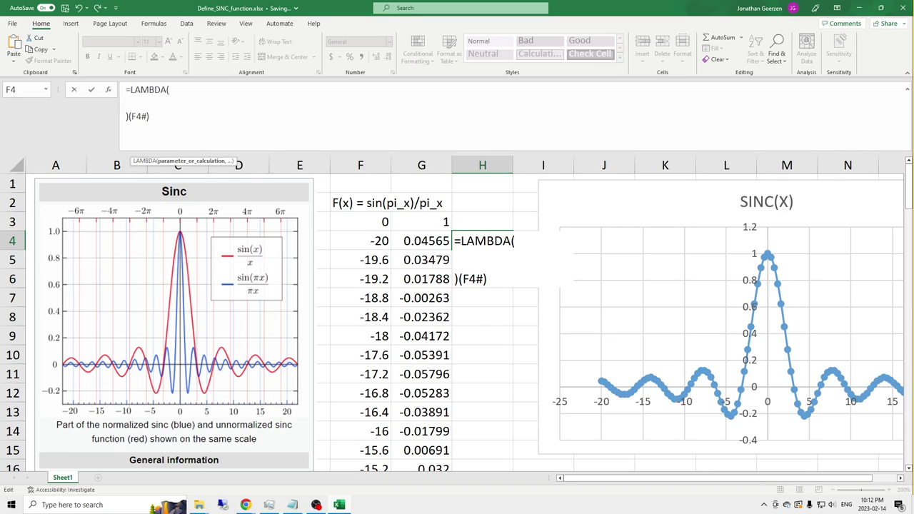
{"action": "type", "text": "IF("}
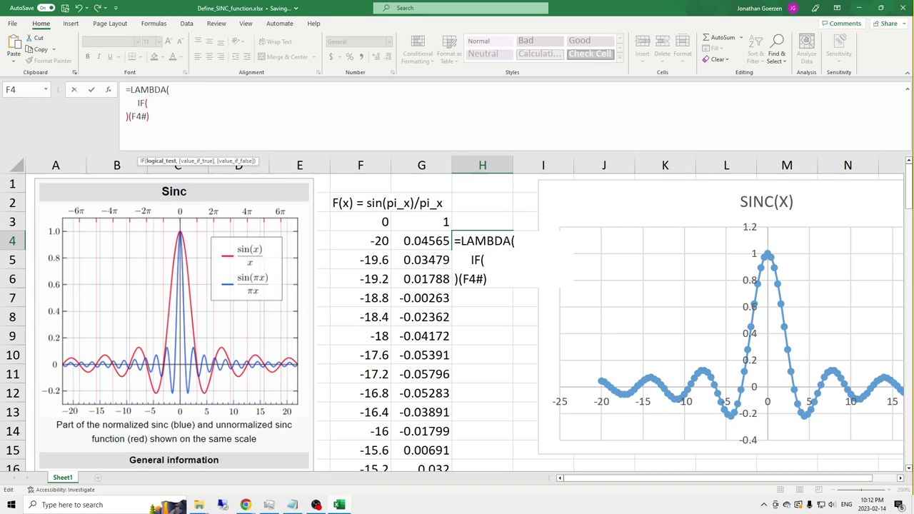
{"action": "left_click", "coordinate": [176, 93]}
{"action": "type", "text": "input"}
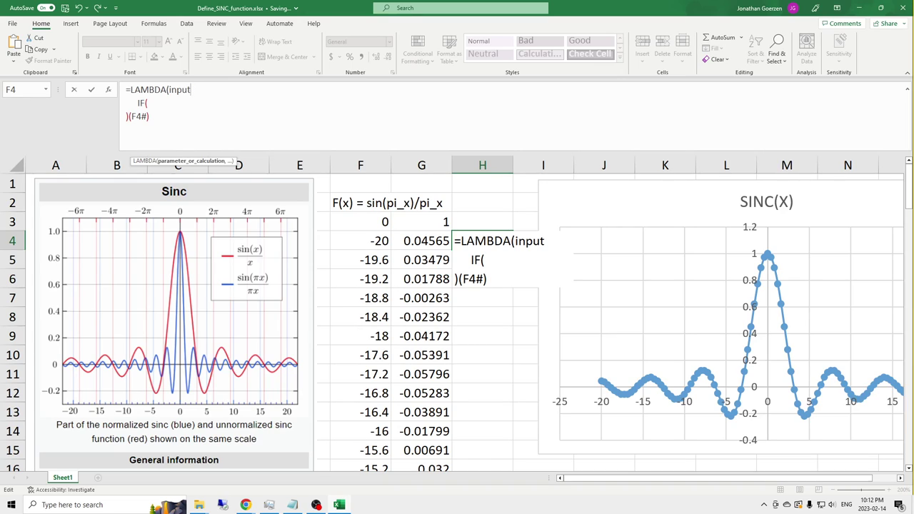
{"action": "type", "text": ","}
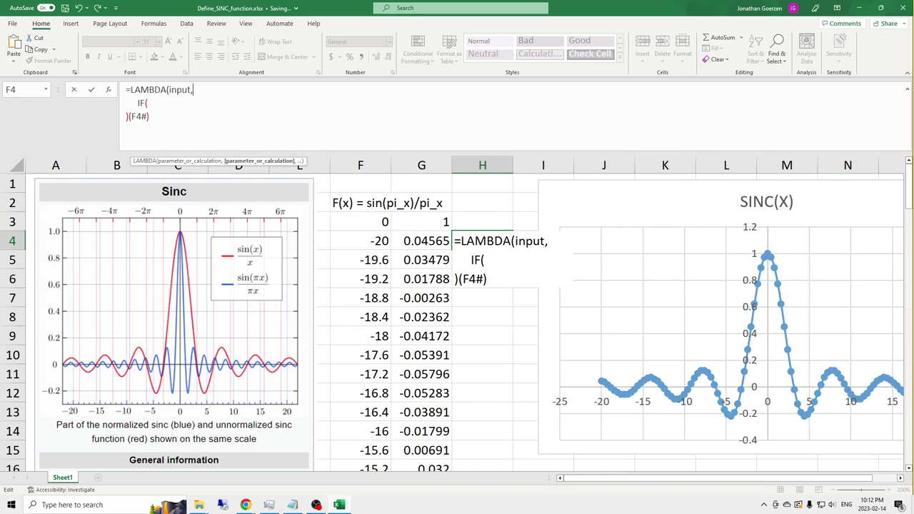
{"action": "left_click", "coordinate": [175, 104]}
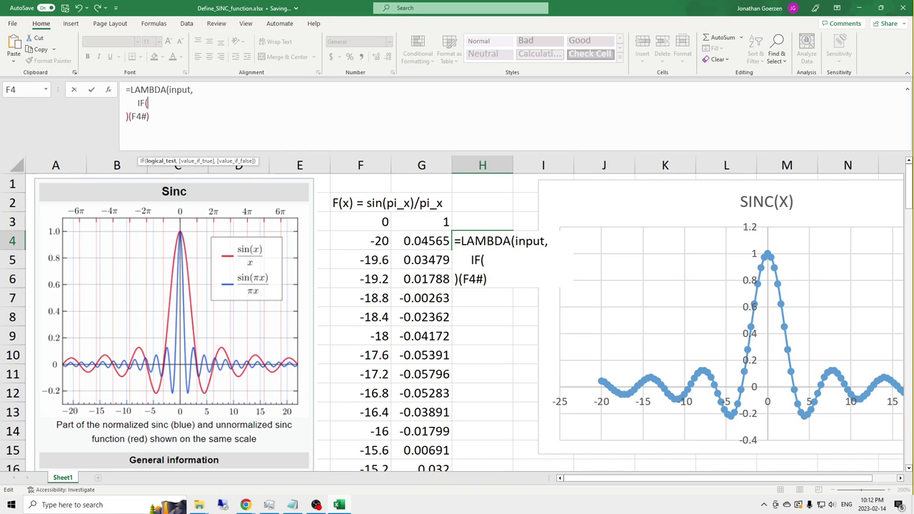
{"action": "type", "text": "input"}
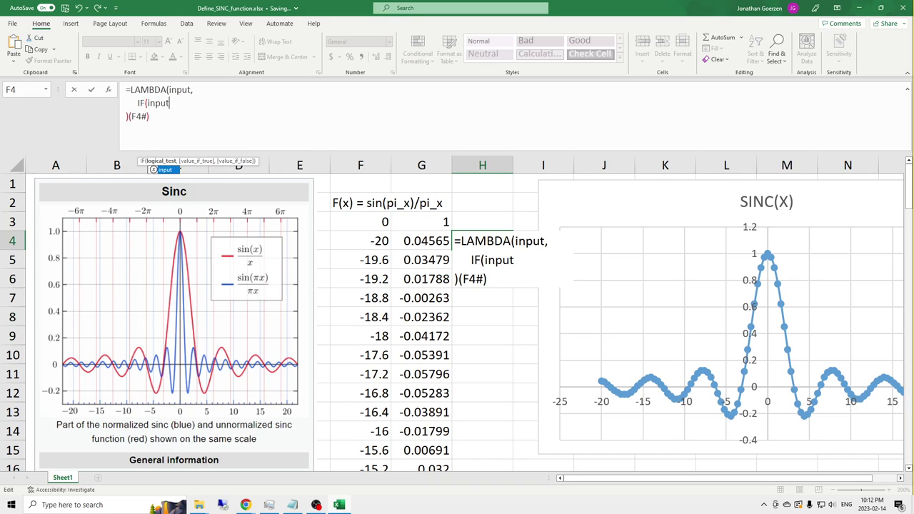
{"action": "type", "text": "=0, 1, "}
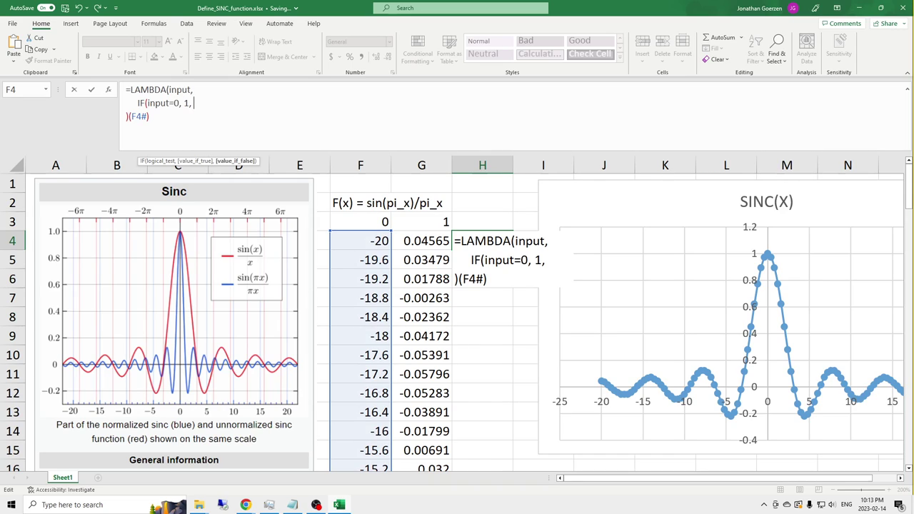
{"action": "type", "text": "SIN"}
{"action": "type", "text": "(inpu"}
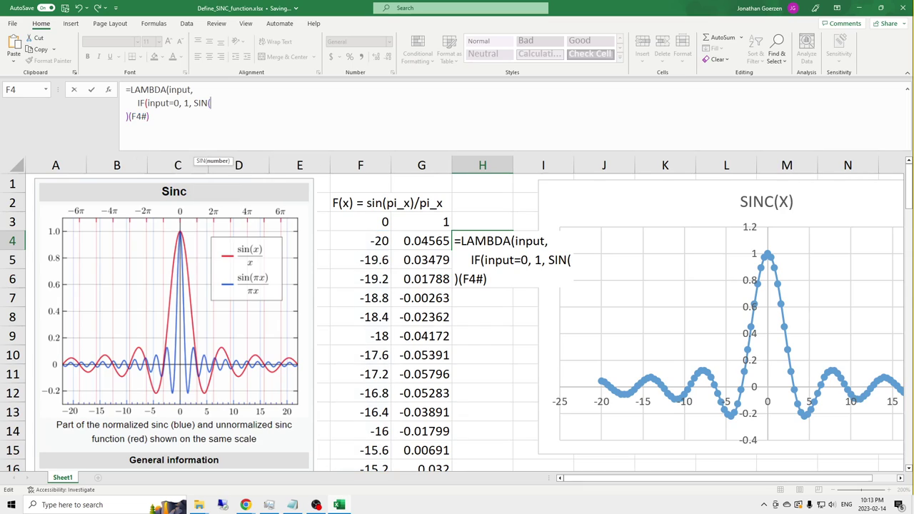
{"action": "type", "text": "t"}
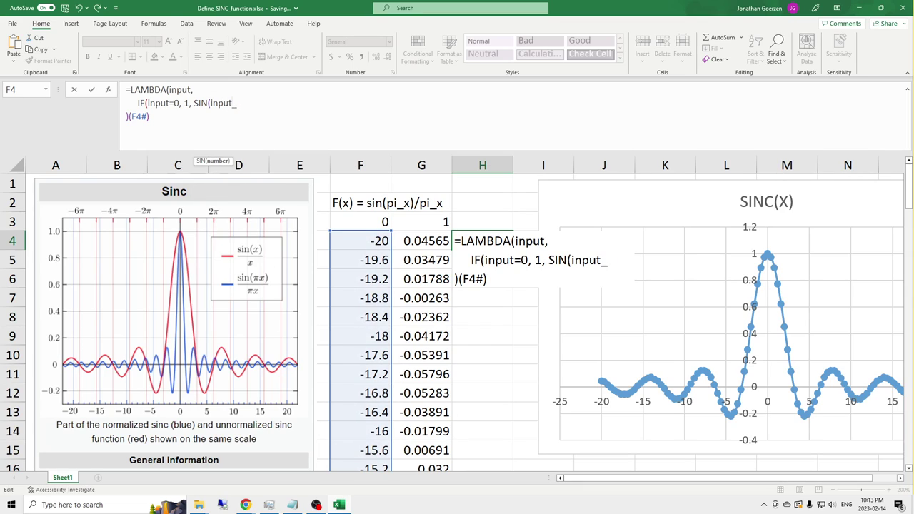
{"action": "type", "text": ")/input"}
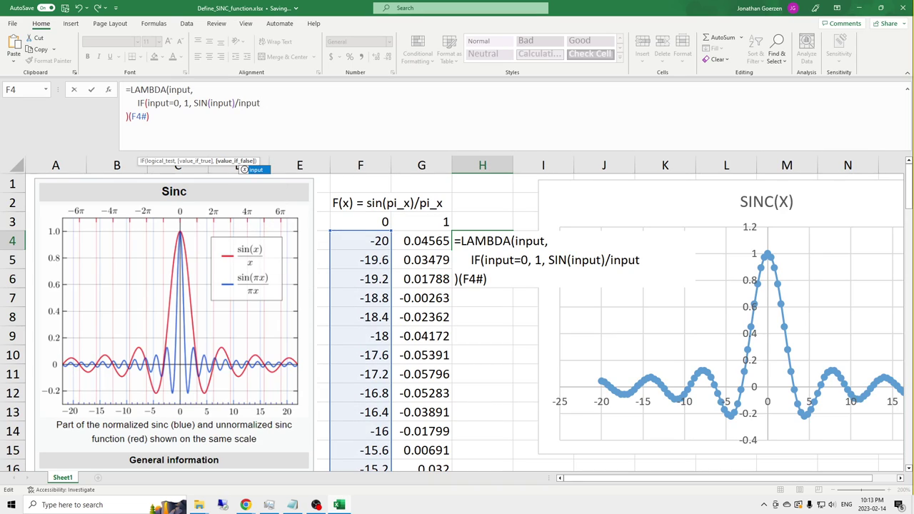
{"action": "key", "text": "Escape"}
{"action": "type", "text": ")"}
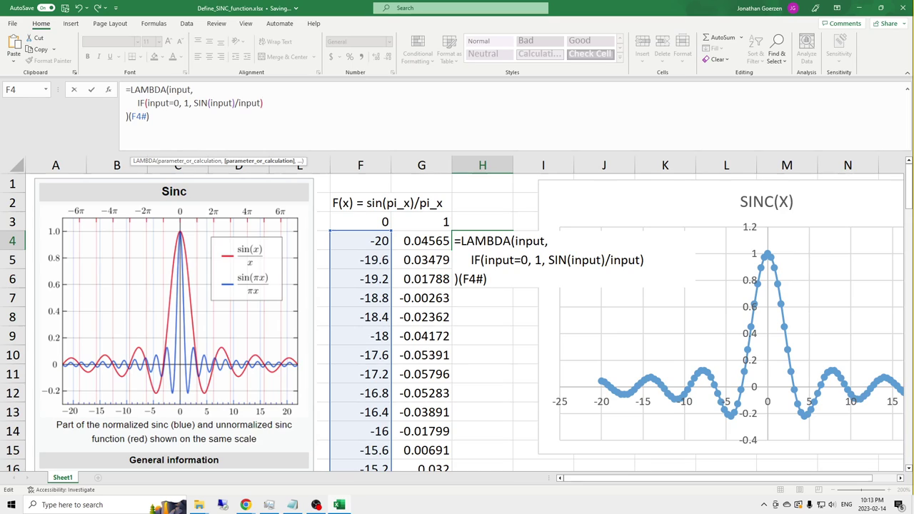
{"action": "key", "text": "Return"}
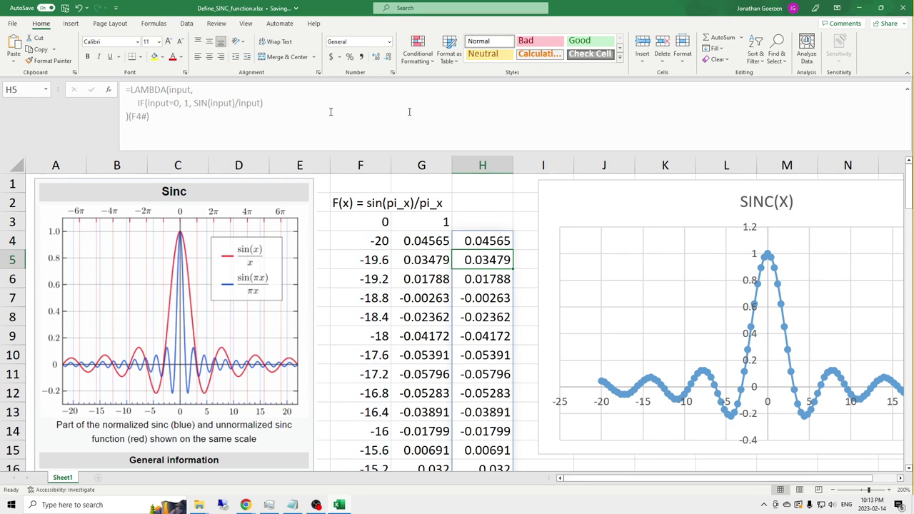
Apply H4's LAMBDA to 2*F4# instead of F4#, recalculating column H
{"action": "left_click", "coordinate": [486, 240]}
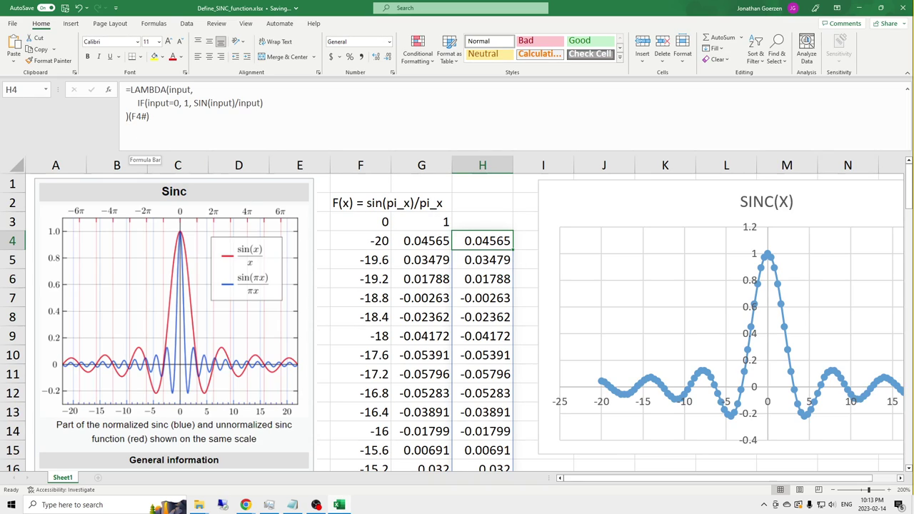
{"action": "left_click", "coordinate": [177, 125]}
{"action": "type", "text": "2*"}
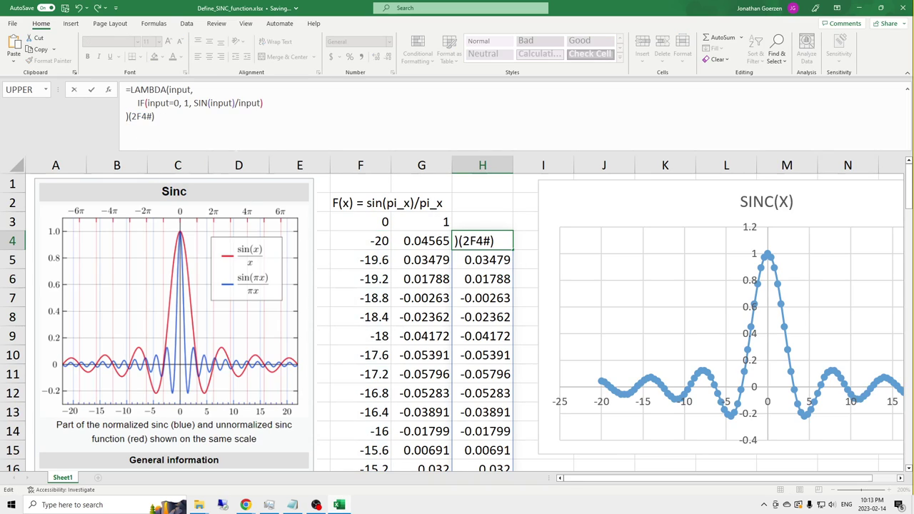
{"action": "key", "text": "Return"}
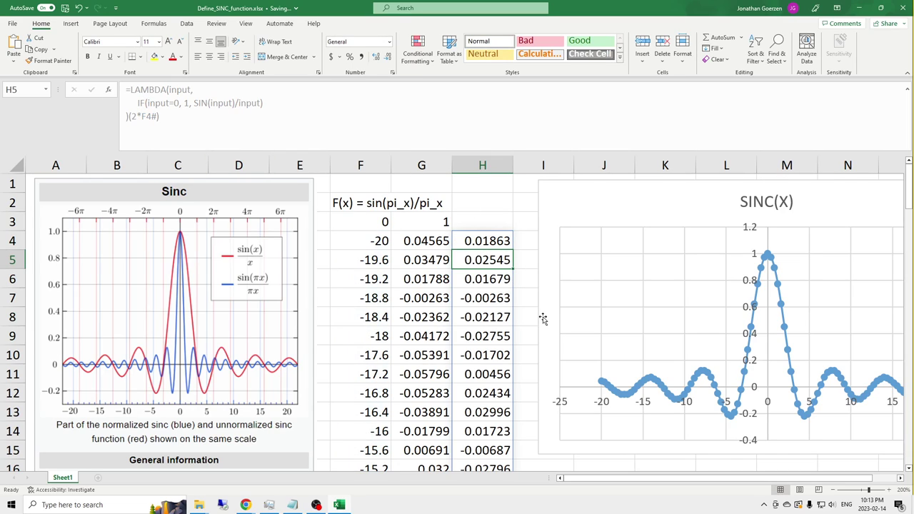
{"action": "left_click", "coordinate": [669, 204]}
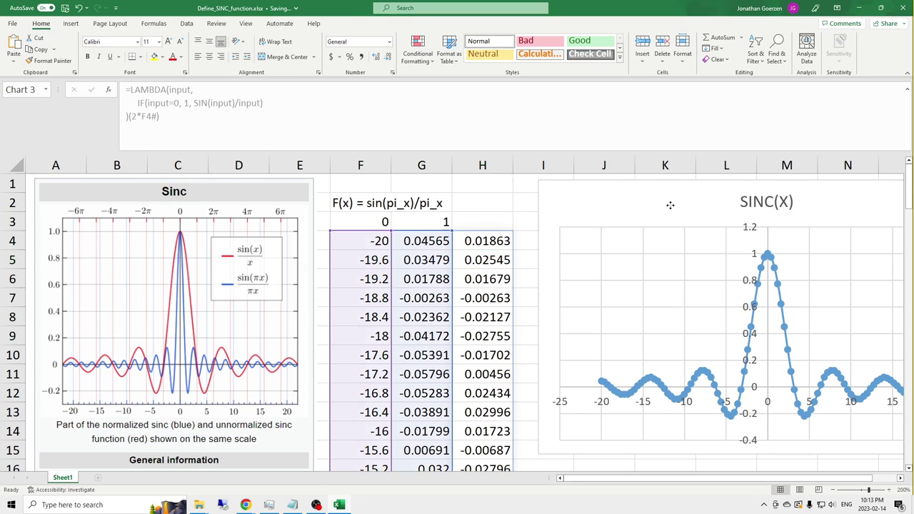
Add a new chart series through Select Data with X values F4:F104
{"action": "right_click", "coordinate": [672, 204]}
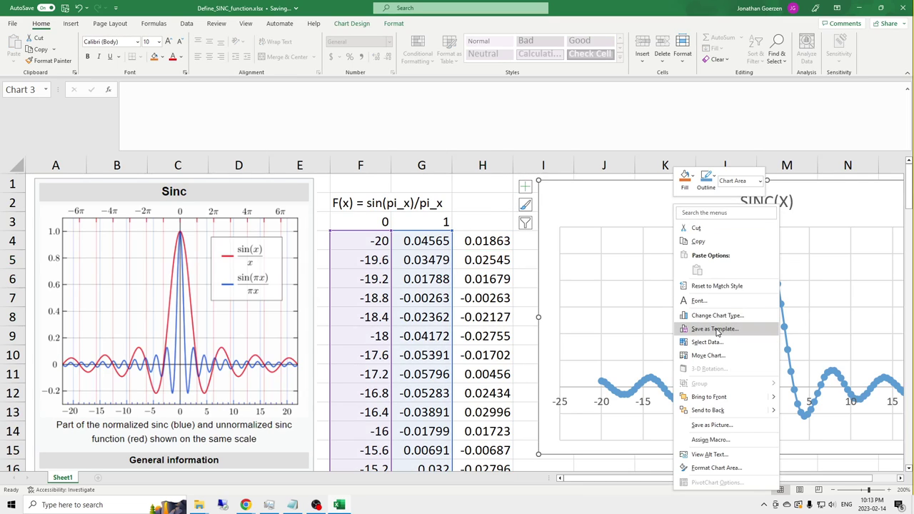
{"action": "left_click", "coordinate": [719, 345]}
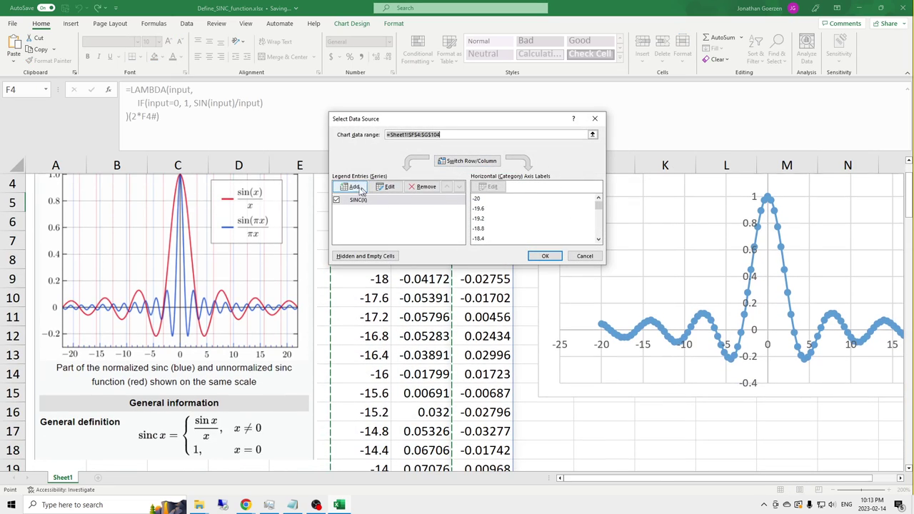
{"action": "left_click", "coordinate": [353, 186]}
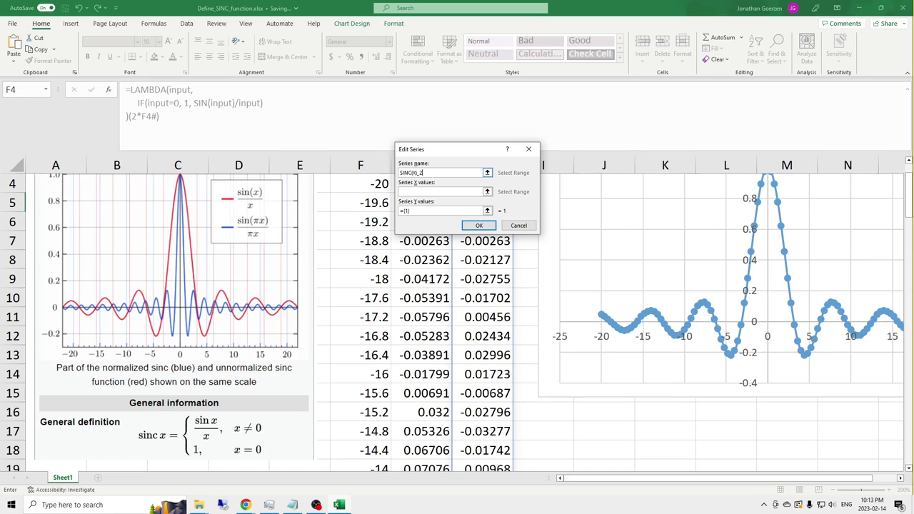
{"action": "key", "text": "Tab"}
{"action": "left_click", "coordinate": [486, 191]}
{"action": "scroll", "coordinate": [317, 243], "scroll_direction": "up", "scroll_amount": 1}
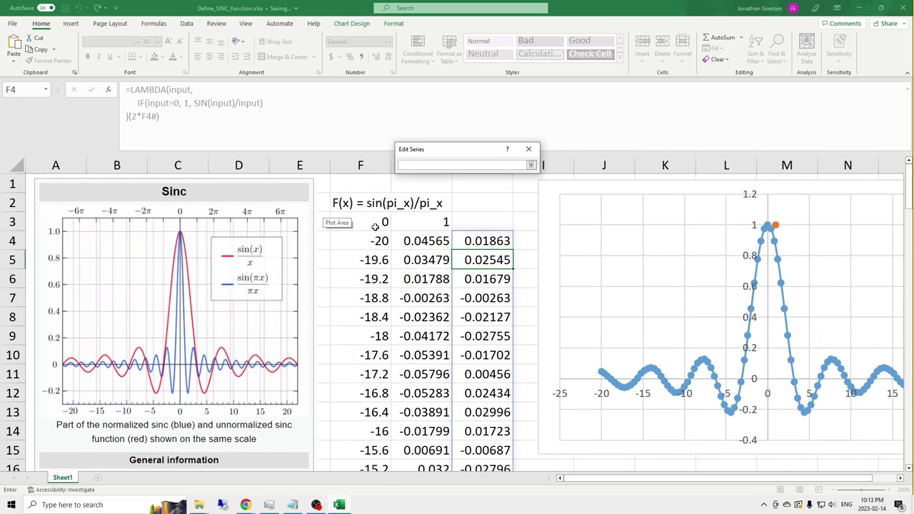
{"action": "left_click", "coordinate": [376, 241]}
{"action": "key", "text": "ctrl+shift+Down"}
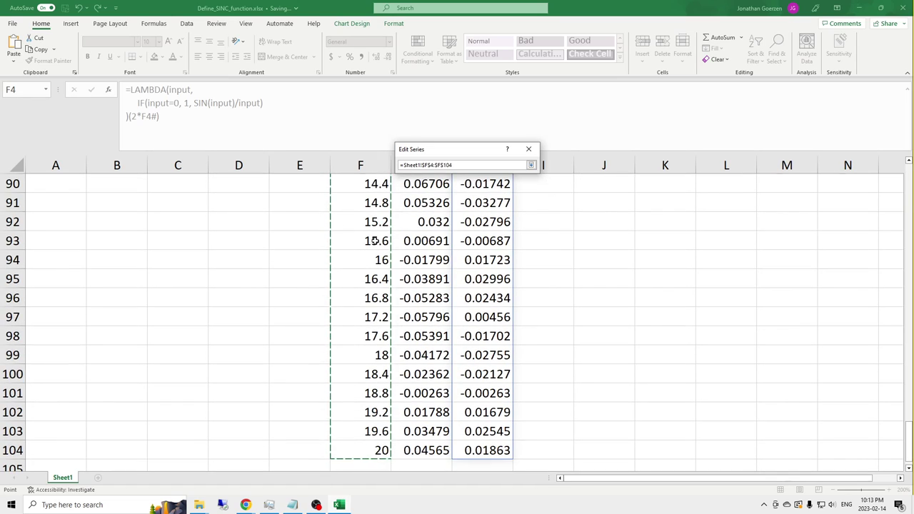
{"action": "key", "text": "Return"}
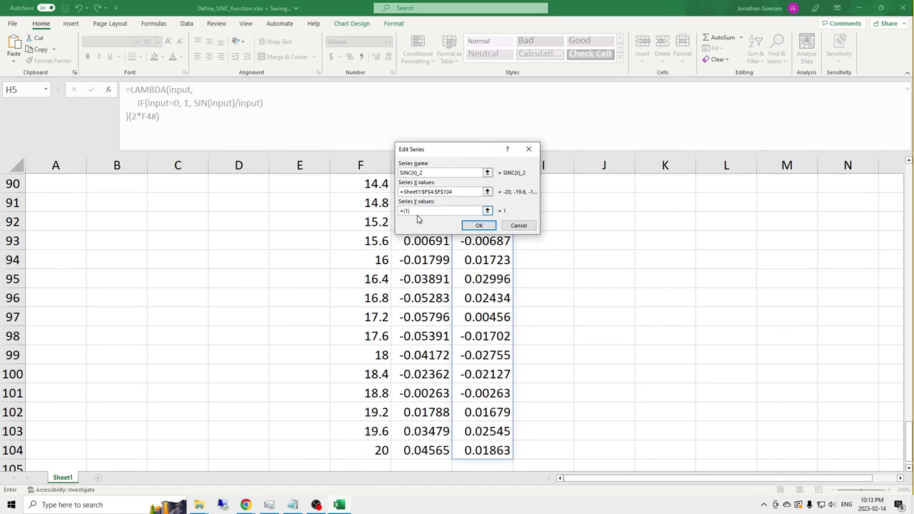
Set the new series' Y values to H4:H104 and confirm it
{"action": "left_click_drag", "start_coordinate": [416, 211], "coordinate": [389, 210]}
{"action": "key", "text": "Delete"}
{"action": "left_click", "coordinate": [494, 450]}
{"action": "key", "text": "ctrl+shift+Up"}
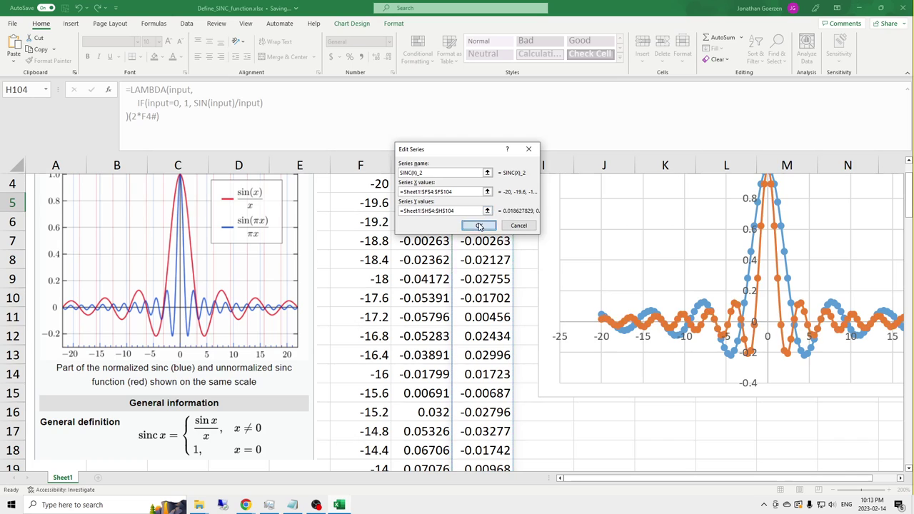
{"action": "left_click", "coordinate": [479, 225]}
{"action": "left_click", "coordinate": [546, 256]}
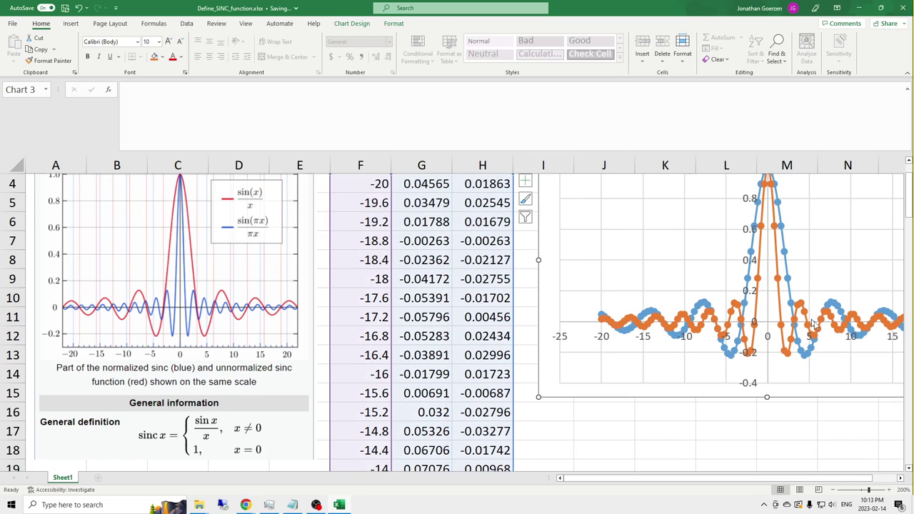
{"action": "scroll", "coordinate": [728, 308], "scroll_direction": "up", "scroll_amount": 1}
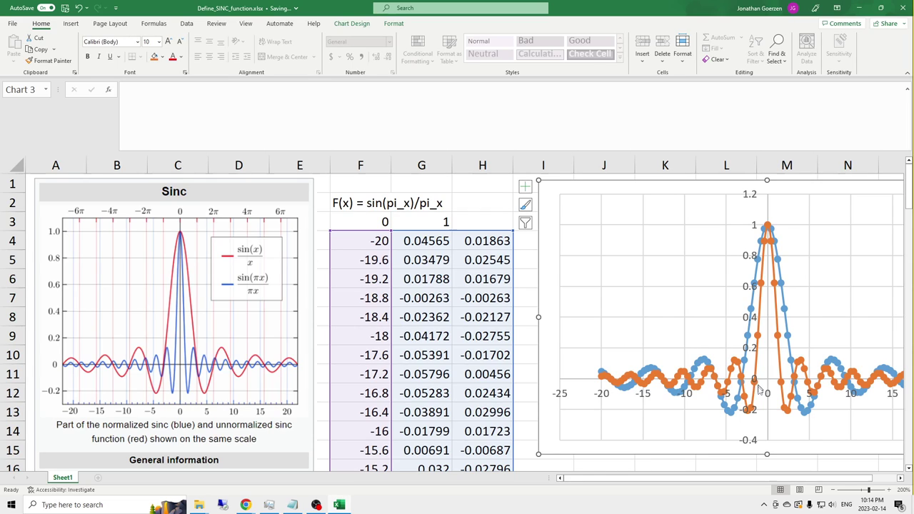
{"action": "scroll", "coordinate": [752, 406], "scroll_direction": "up", "scroll_amount": 1}
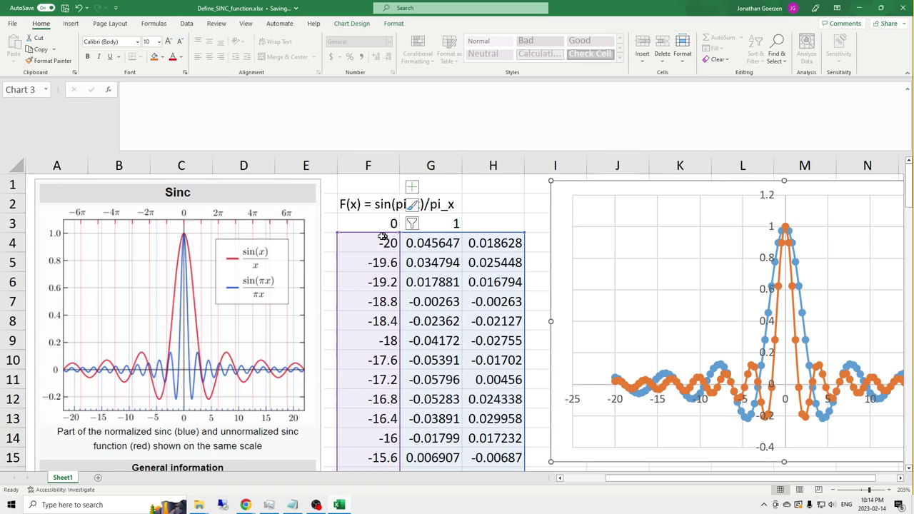
{"action": "left_click", "coordinate": [513, 256]}
{"action": "left_click", "coordinate": [509, 244]}
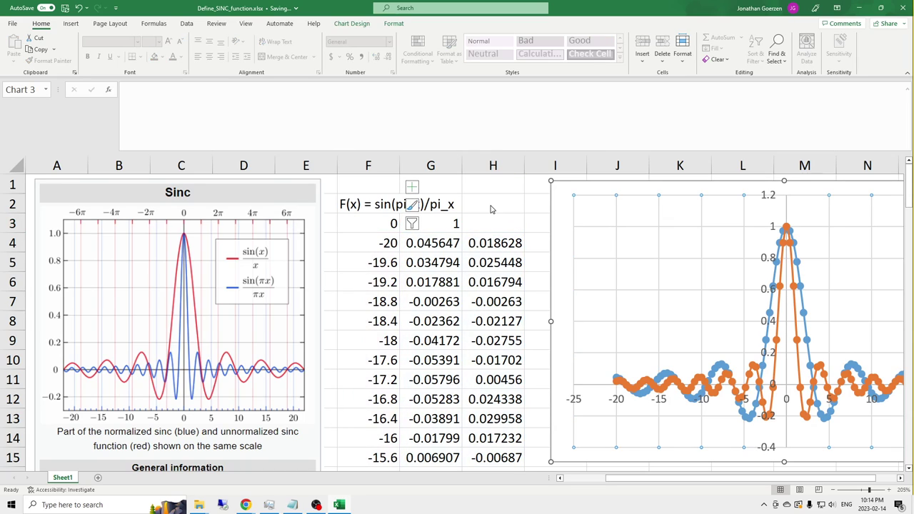
{"action": "left_click", "coordinate": [506, 214]}
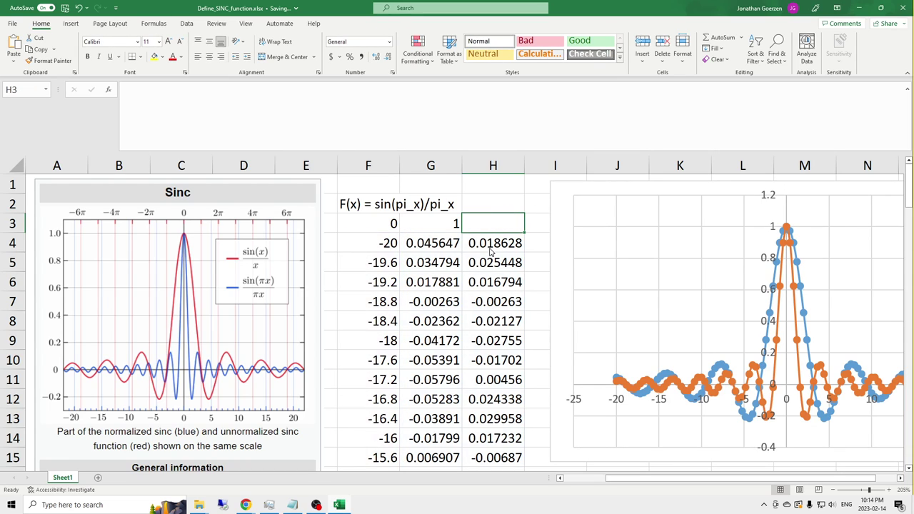
{"action": "scroll", "coordinate": [500, 228], "scroll_direction": "down", "scroll_amount": 1}
{"action": "scroll", "coordinate": [500, 227], "scroll_direction": "right", "scroll_amount": 2}
{"action": "scroll", "coordinate": [500, 227], "scroll_direction": "down", "scroll_amount": 1, "text": "ctrl"}
{"action": "scroll", "coordinate": [500, 227], "scroll_direction": "up", "scroll_amount": 1}
{"action": "scroll", "coordinate": [500, 227], "scroll_direction": "left", "scroll_amount": 2}
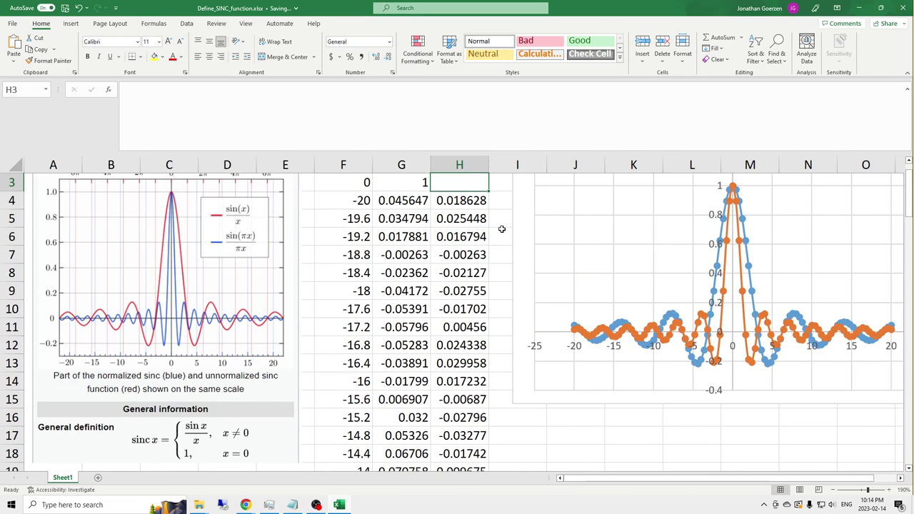
{"action": "left_click", "coordinate": [451, 244]}
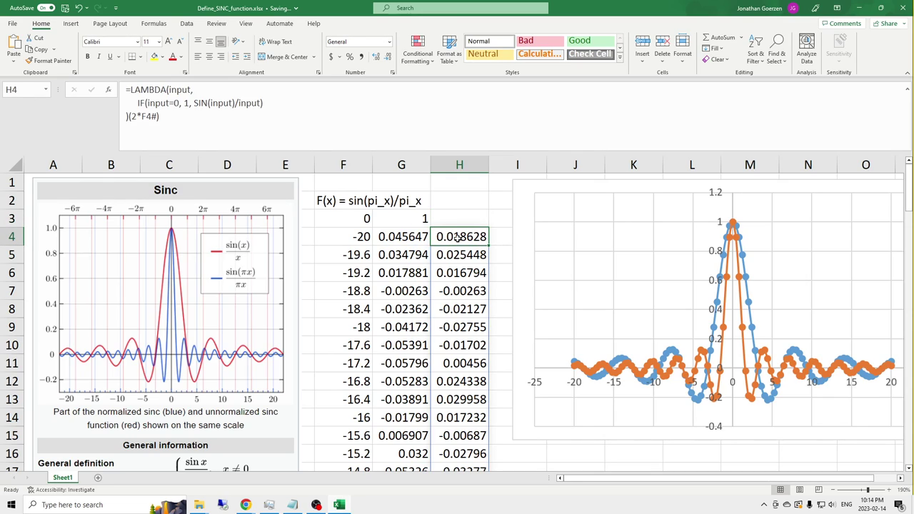
Change H4's LAMBDA input from 2*F4# to 0.5*F4#
{"action": "left_click", "coordinate": [135, 116]}
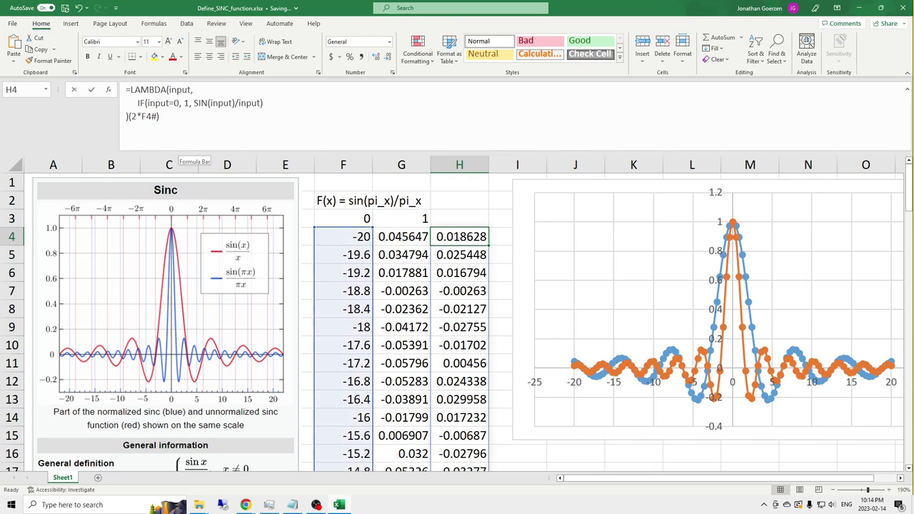
{"action": "key", "text": "BackSpace"}
{"action": "type", "text": "0.5"}
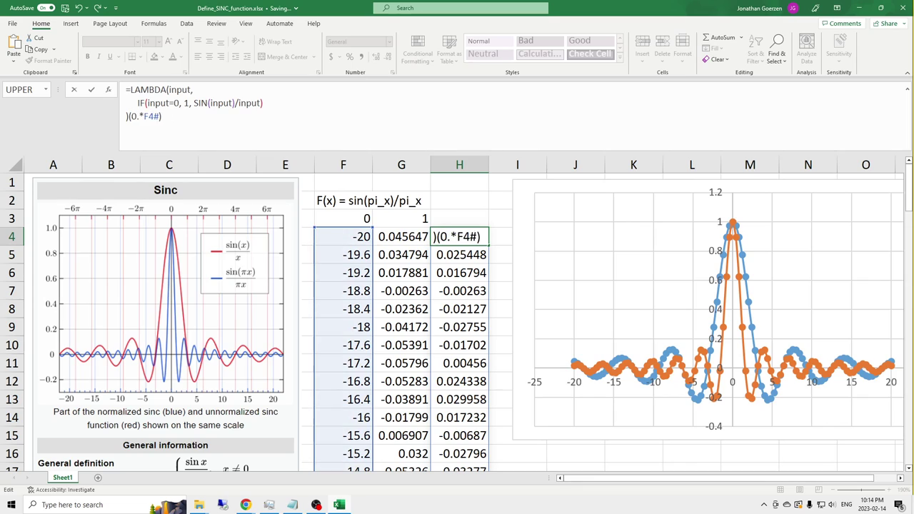
{"action": "key", "text": "Return"}
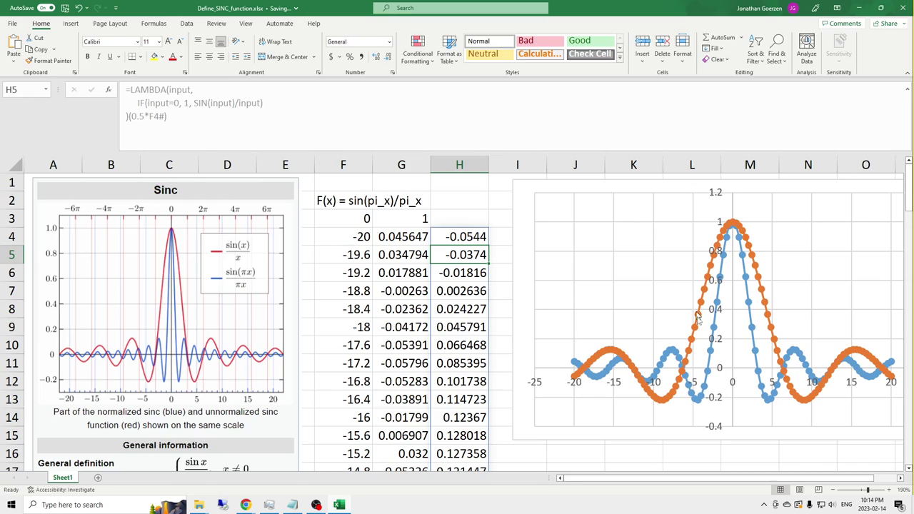
Replace the 0.5 multiplier so the LAMBDA takes F4#+5
{"action": "mouse_move", "coordinate": [683, 381]}
{"action": "left_click", "coordinate": [469, 239]}
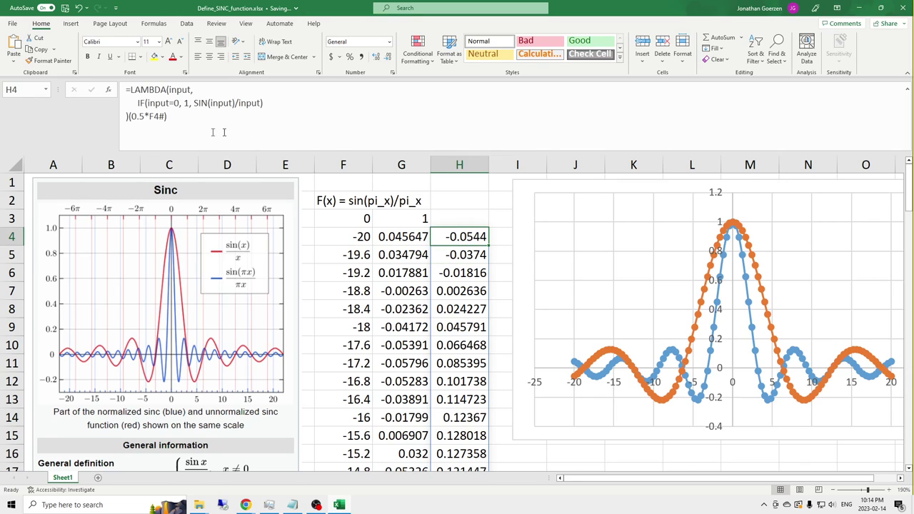
{"action": "left_click", "coordinate": [143, 117]}
{"action": "key", "text": "BackSpace"}
{"action": "key", "text": "BackSpace"}
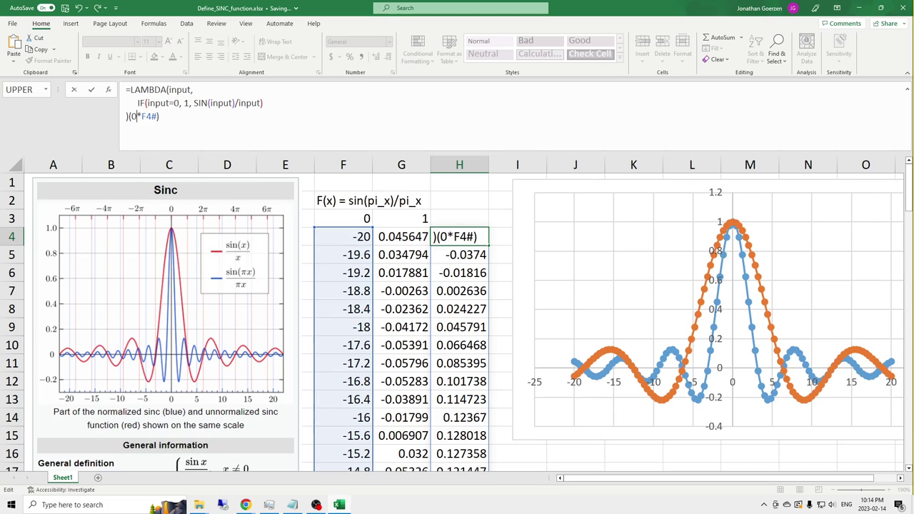
{"action": "key", "text": "BackSpace"}
{"action": "key", "text": "Delete"}
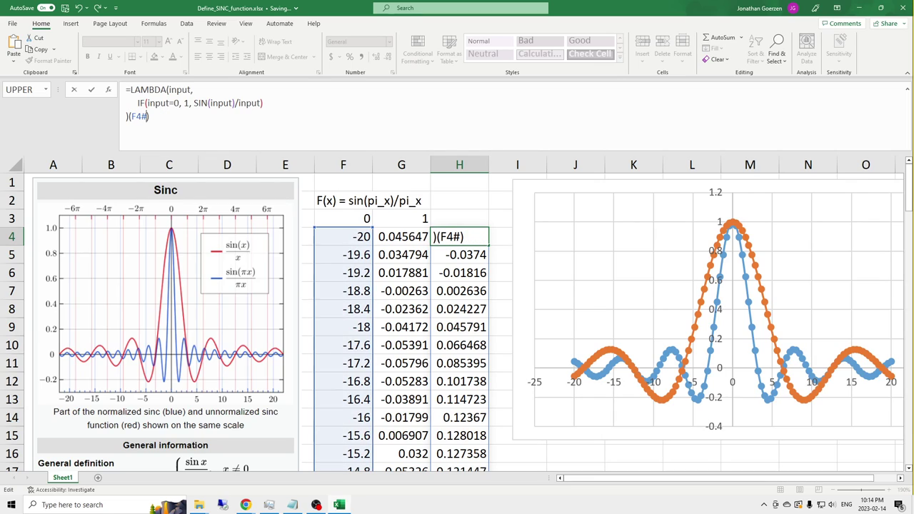
{"action": "type", "text": "+5"}
{"action": "key", "text": "Return"}
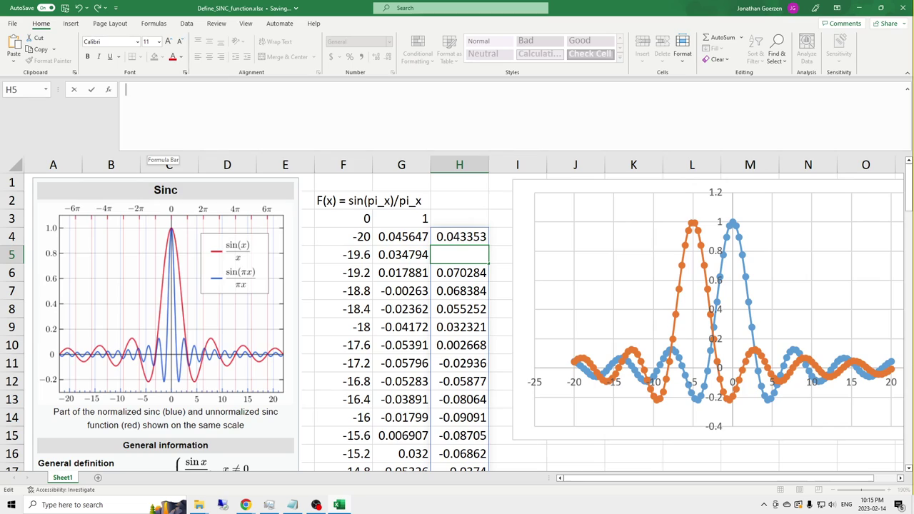
Replace H4's +5 input shift with a +2 offset on the LAMBDA result
{"action": "left_click", "coordinate": [444, 235]}
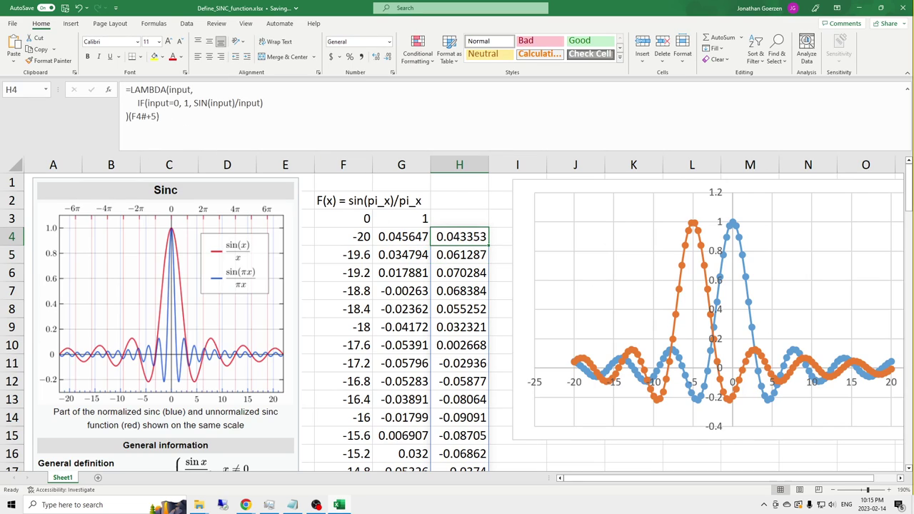
{"action": "left_click", "coordinate": [158, 116]}
{"action": "key", "text": "BackSpace"}
{"action": "key", "text": "BackSpace"}
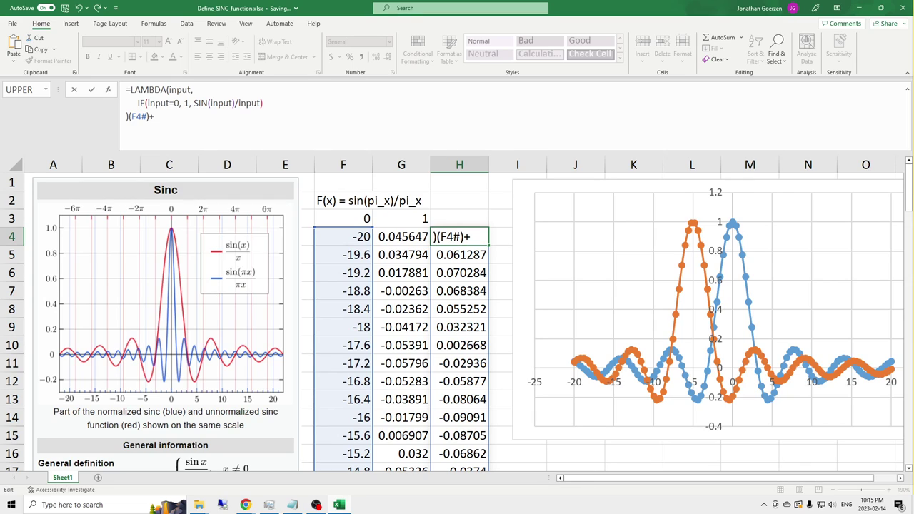
{"action": "key", "text": "Return"}
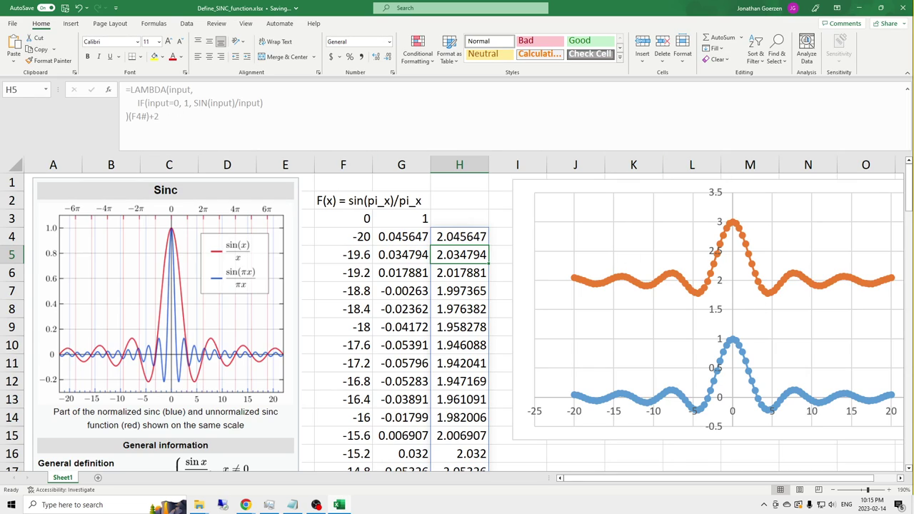
Drop the +2 offset, leaving the LAMBDA applied to plain F4#
{"action": "left_click", "coordinate": [464, 237]}
{"action": "left_click", "coordinate": [181, 115]}
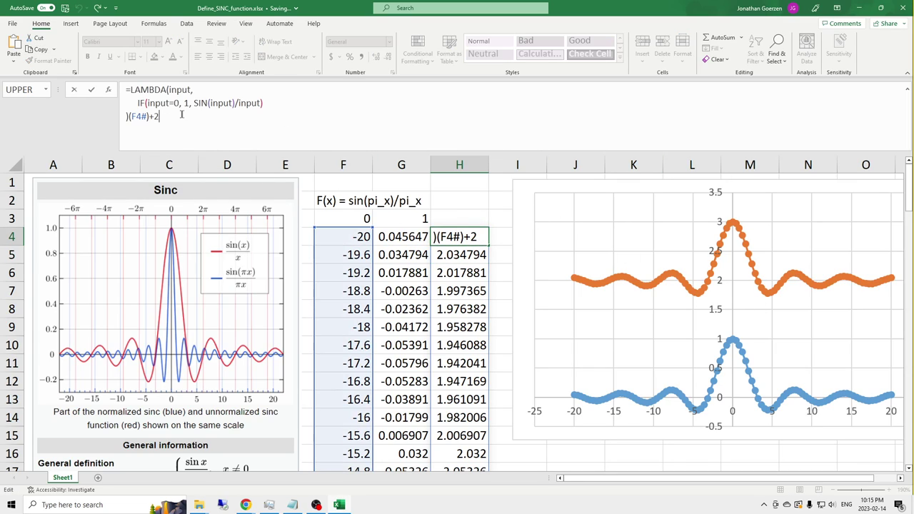
{"action": "key", "text": "BackSpace"}
{"action": "key", "text": "BackSpace"}
{"action": "key", "text": "Return"}
{"action": "left_click", "coordinate": [464, 238]}
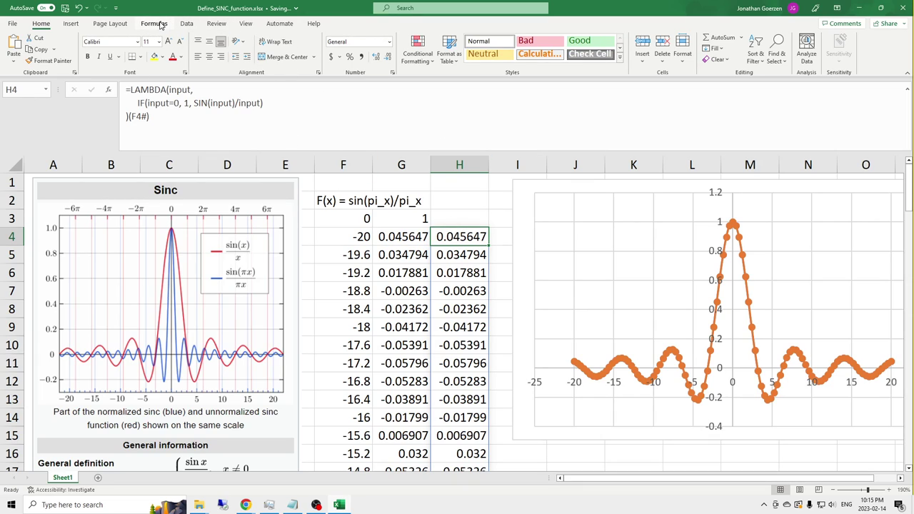
Open the Name Manager's New Name dialog, then cancel and close without defining anything
{"action": "left_click", "coordinate": [70, 23]}
{"action": "left_click", "coordinate": [110, 23]}
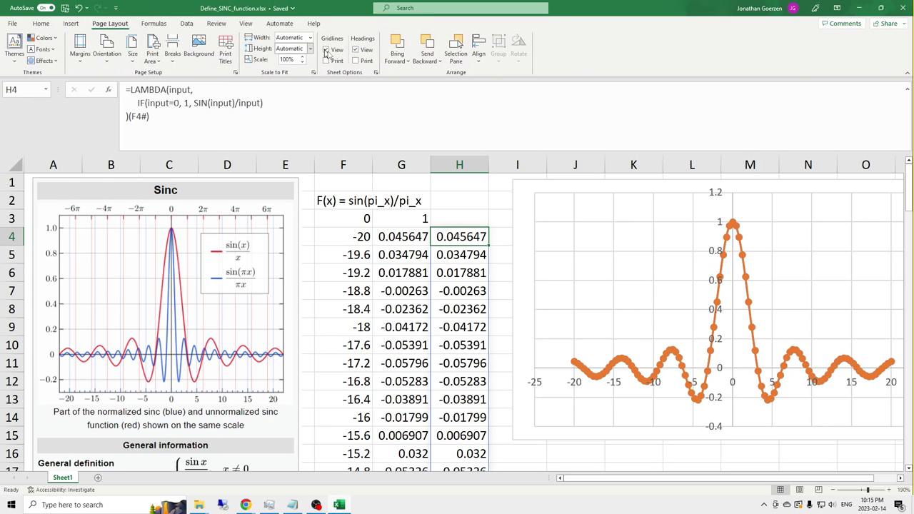
{"action": "left_click", "coordinate": [154, 23]}
{"action": "left_click", "coordinate": [282, 51]}
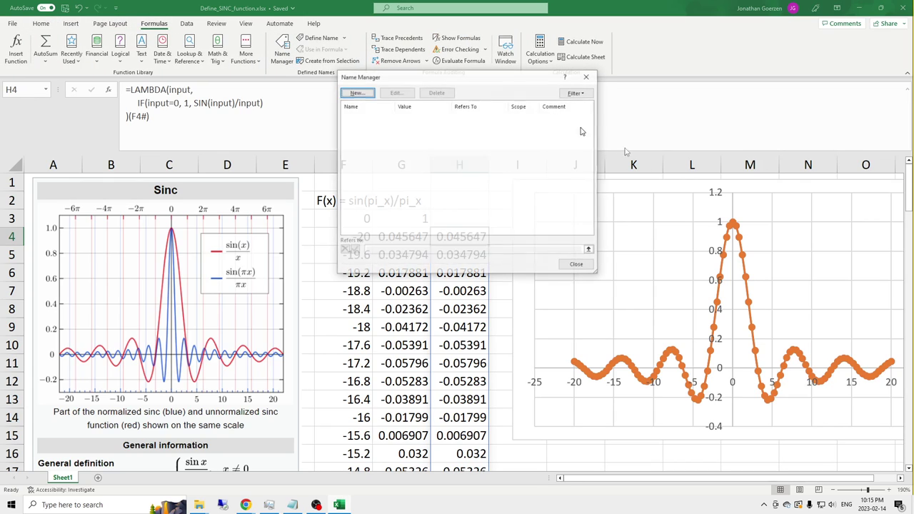
{"action": "left_click_drag", "start_coordinate": [502, 77], "coordinate": [680, 75]}
{"action": "left_click", "coordinate": [535, 90]}
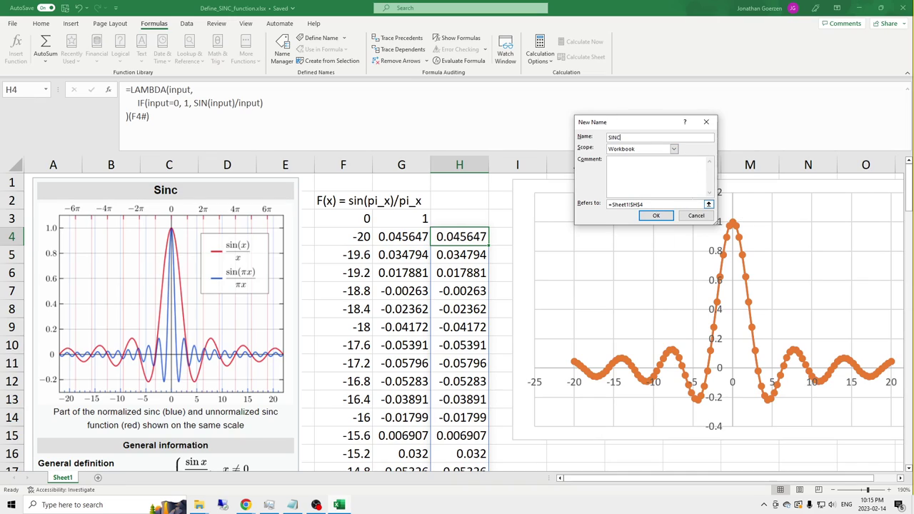
{"action": "left_click", "coordinate": [696, 216]}
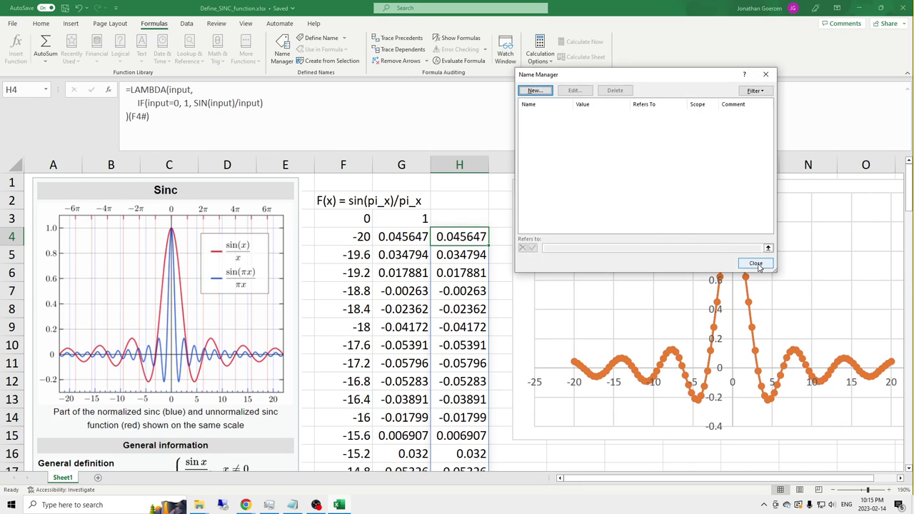
{"action": "left_click", "coordinate": [756, 263]}
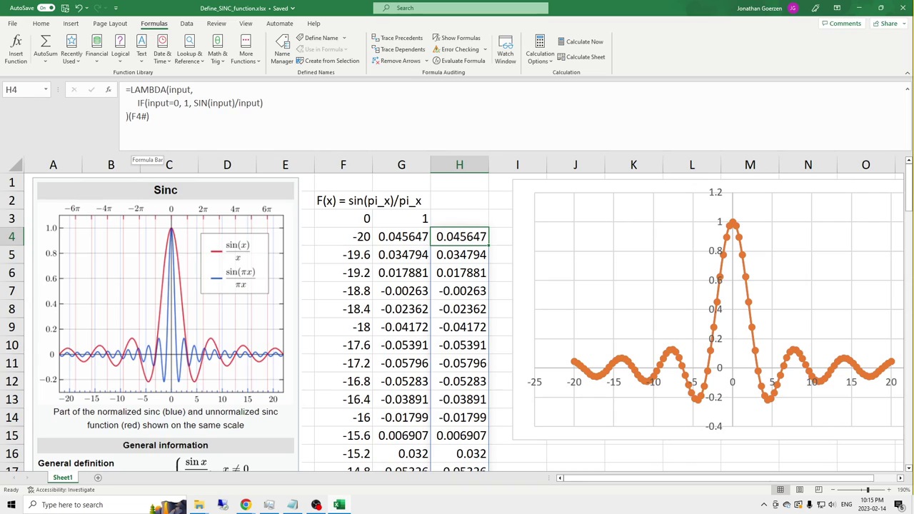
Copy the LAMBDA portion of H4's formula from the formula bar
{"action": "left_click", "coordinate": [127, 116]}
{"action": "left_click", "coordinate": [126, 90], "text": "shift"}
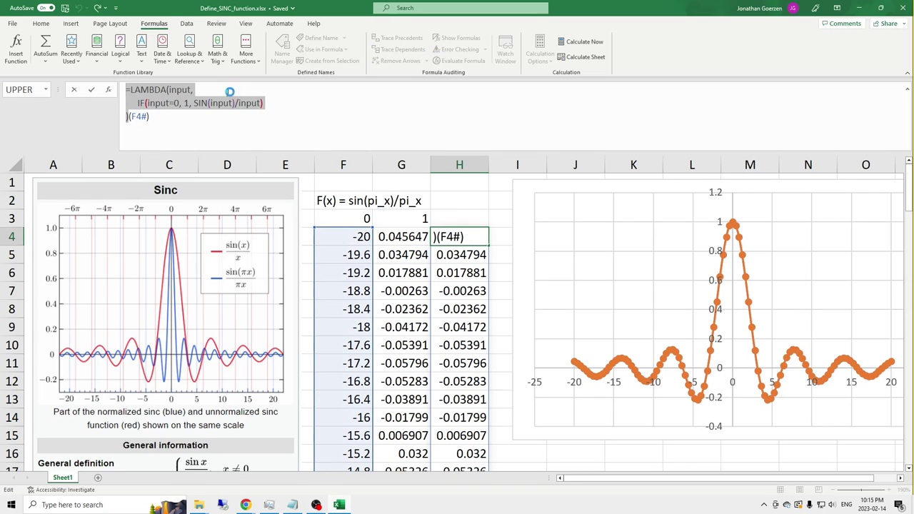
{"action": "key", "text": "Escape"}
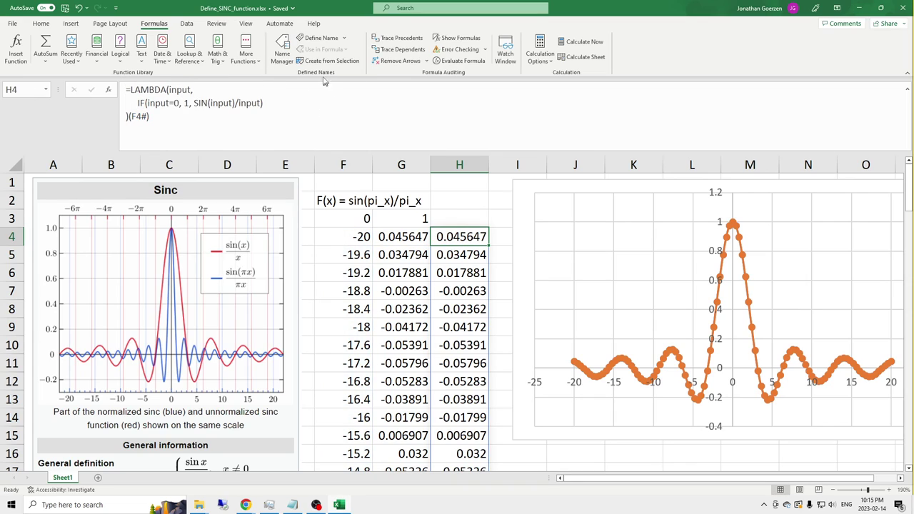
{"action": "left_click", "coordinate": [280, 24]}
{"action": "left_click", "coordinate": [148, 24]}
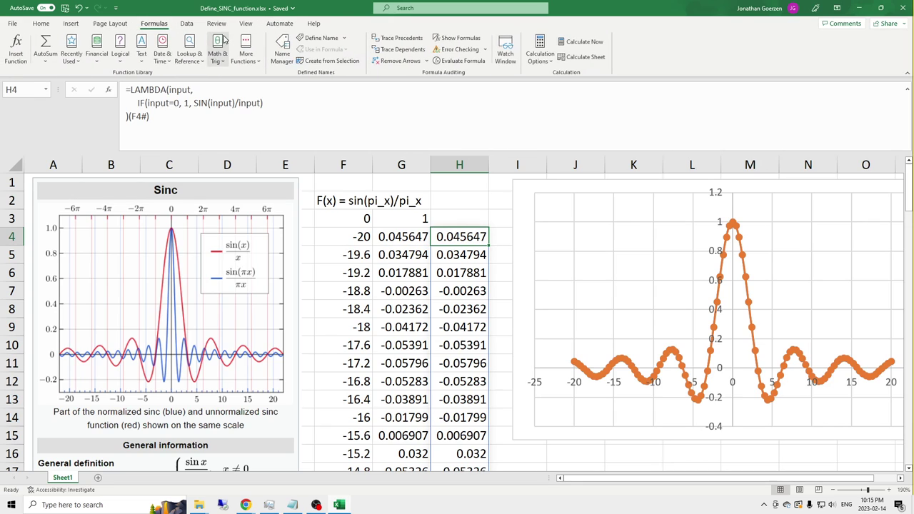
Define the name SINC referring to the pasted LAMBDA, then clear H4
{"action": "left_click", "coordinate": [283, 51]}
{"action": "left_click", "coordinate": [535, 91]}
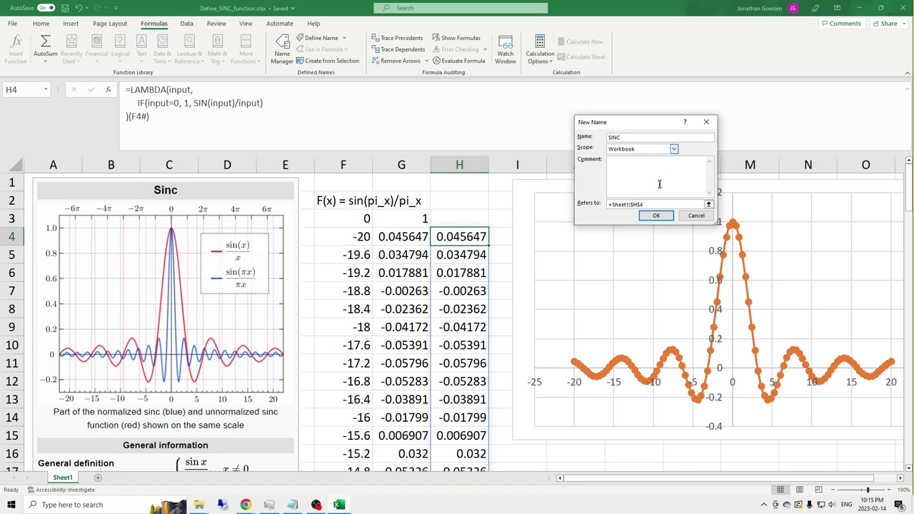
{"action": "key", "text": "Tab"}
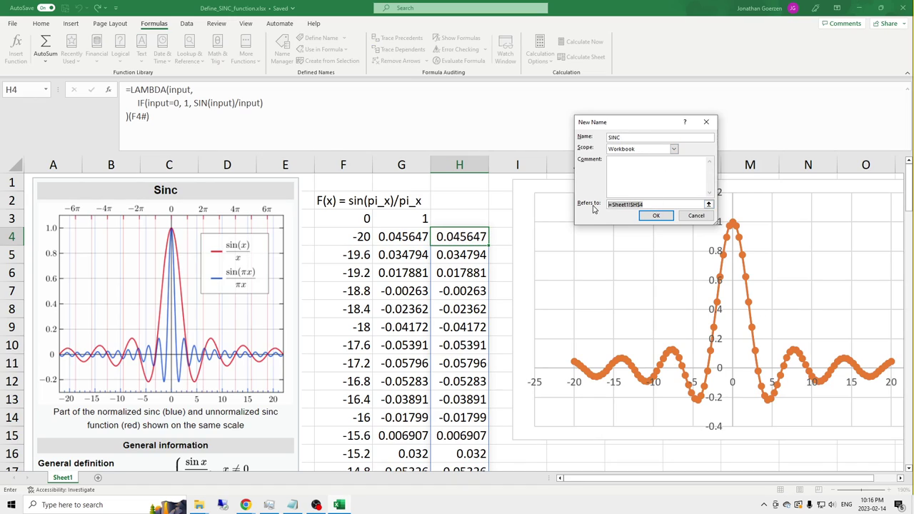
{"action": "key", "text": "ctrl+v"}
{"action": "key", "text": "Return"}
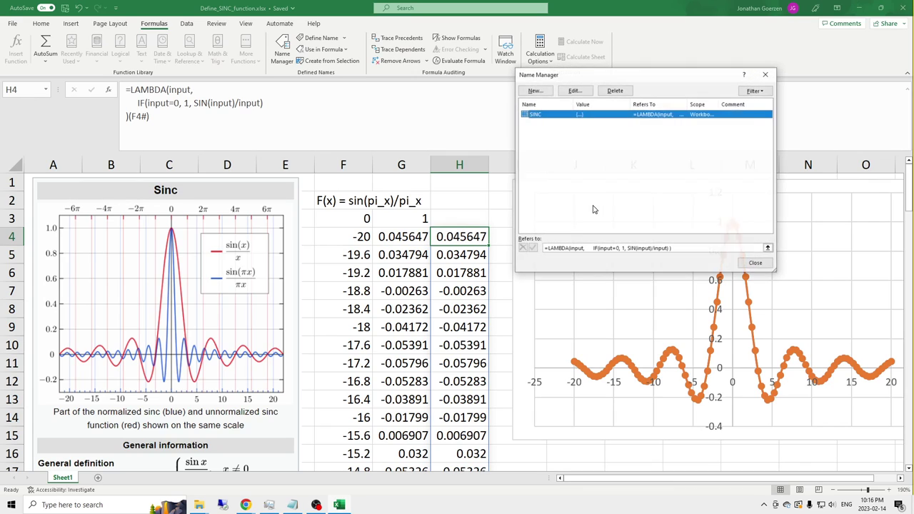
{"action": "left_click", "coordinate": [755, 263]}
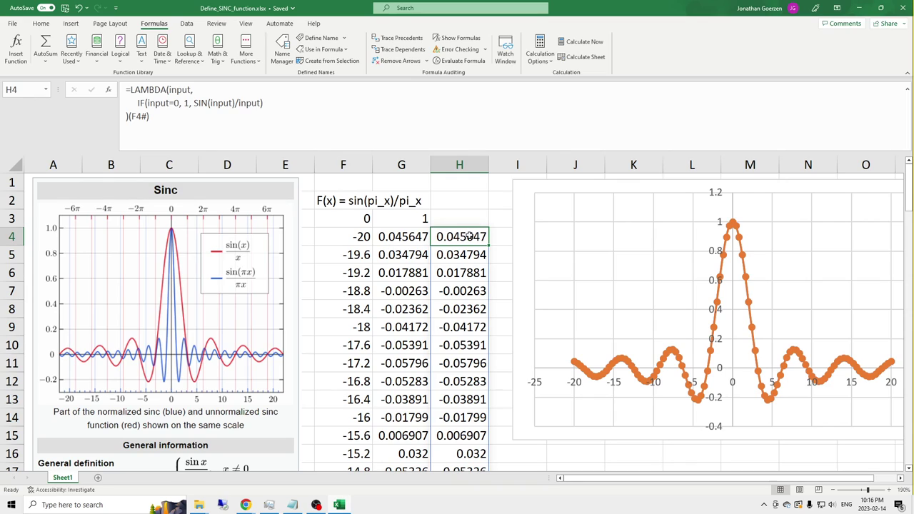
{"action": "key", "text": "Delete"}
Enter =SINC(F4#) in H4 using the new named function
{"action": "type", "text": "=SINC("}
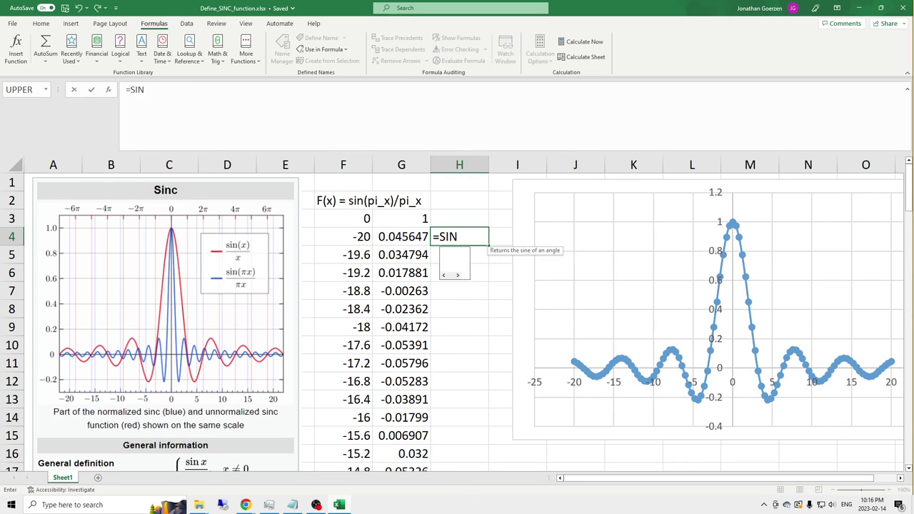
{"action": "left_click", "coordinate": [356, 243]}
{"action": "type", "text": "#"}
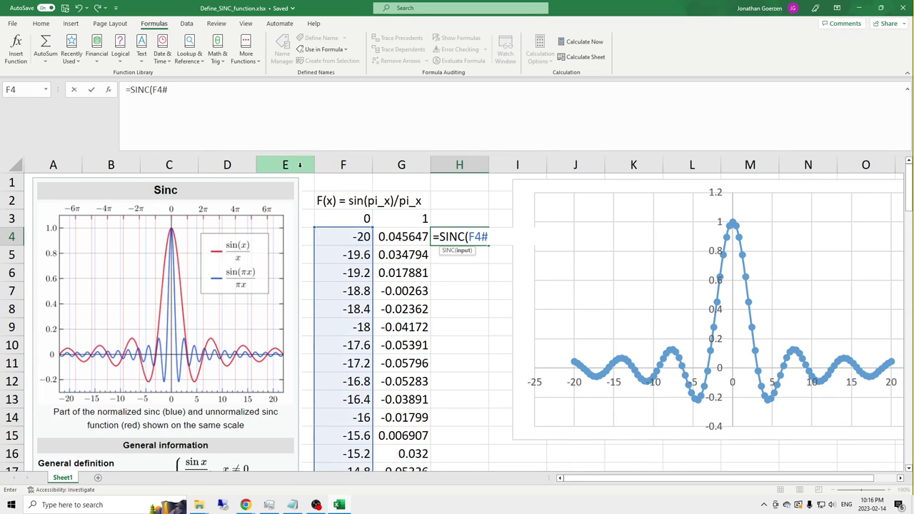
{"action": "type", "text": ")"}
{"action": "key", "text": "Return"}
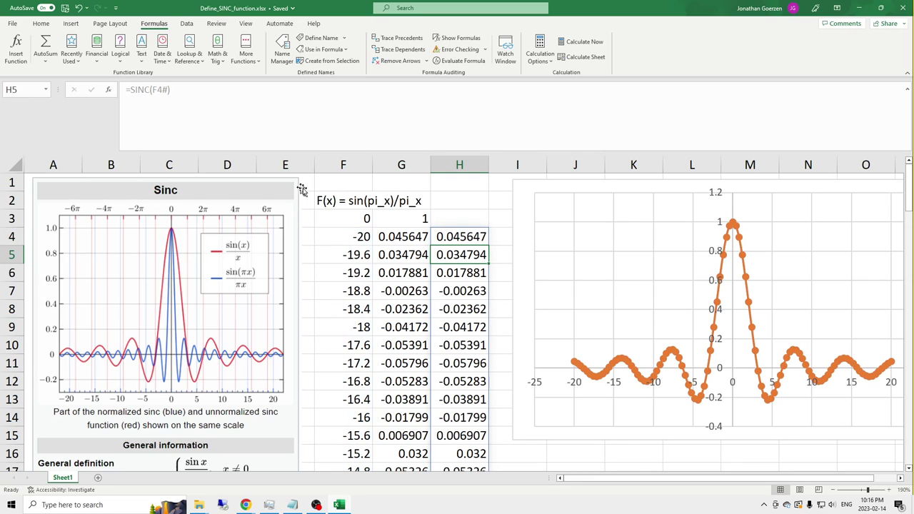
Halve the SINC input to 0.5*F4# and add a +1 offset to the result
{"action": "left_click", "coordinate": [460, 237]}
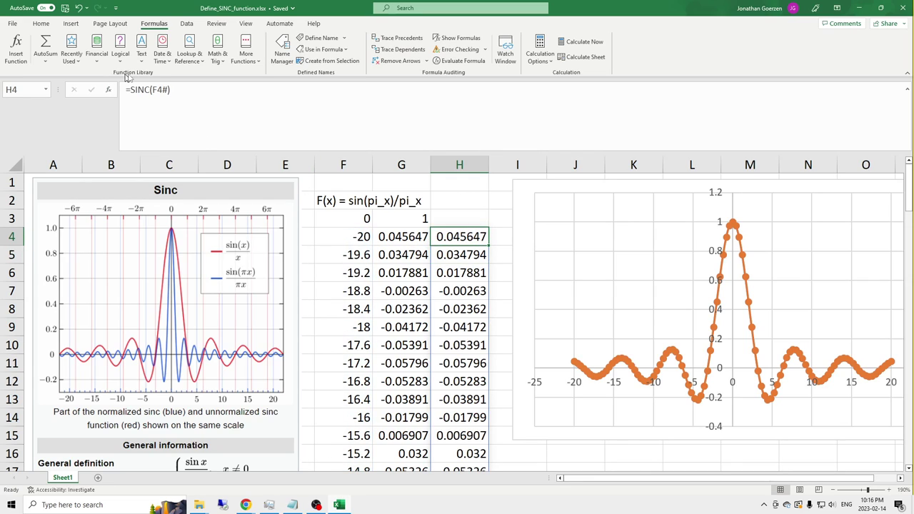
{"action": "left_click", "coordinate": [153, 89]}
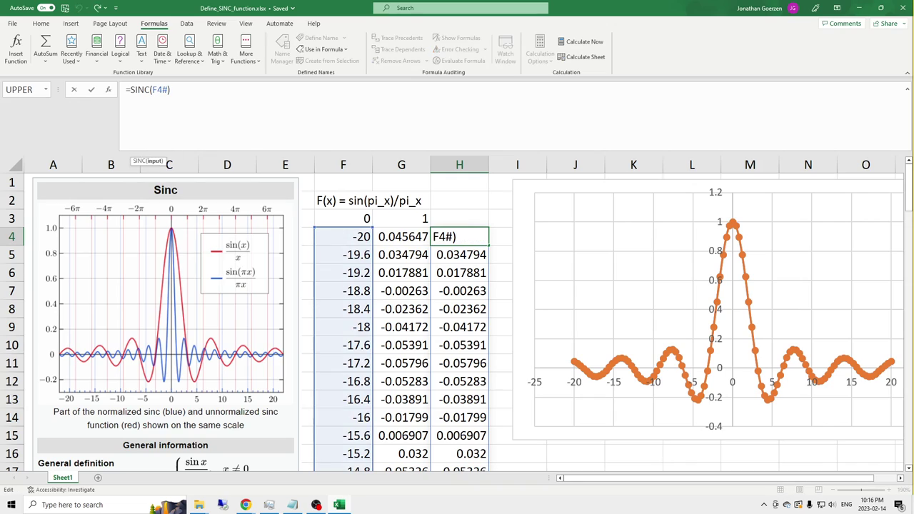
{"action": "type", "text": "0.5*"}
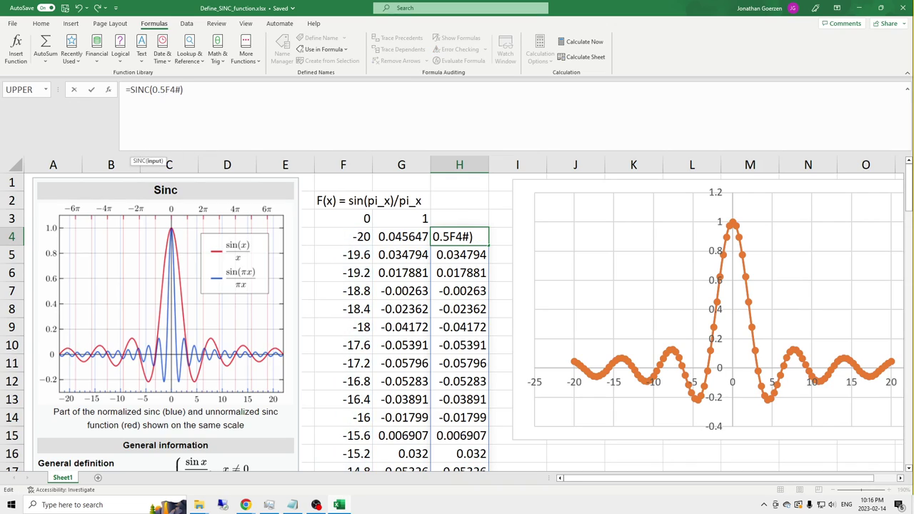
{"action": "key", "text": "ctrl+Return"}
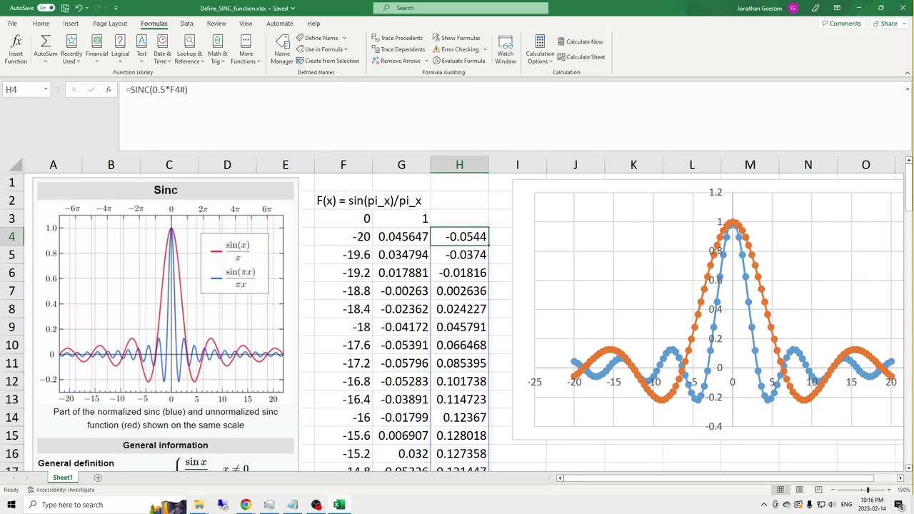
{"action": "key", "text": "F2"}
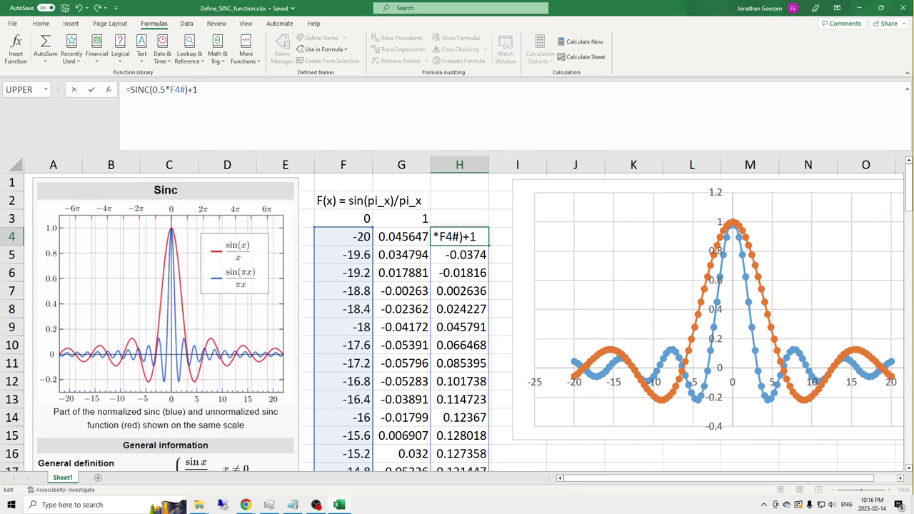
{"action": "key", "text": "Return"}
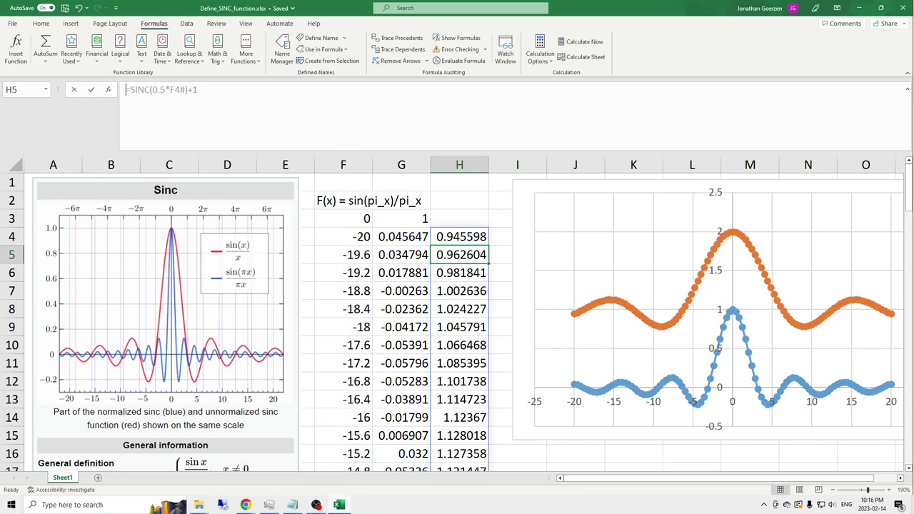
Add +1 inside the SINC argument, giving =SINC(0.5*F4#+1)+1
{"action": "key", "text": "F2"}
{"action": "key", "text": "Escape"}
{"action": "key", "text": "Up"}
{"action": "key", "text": "F2"}
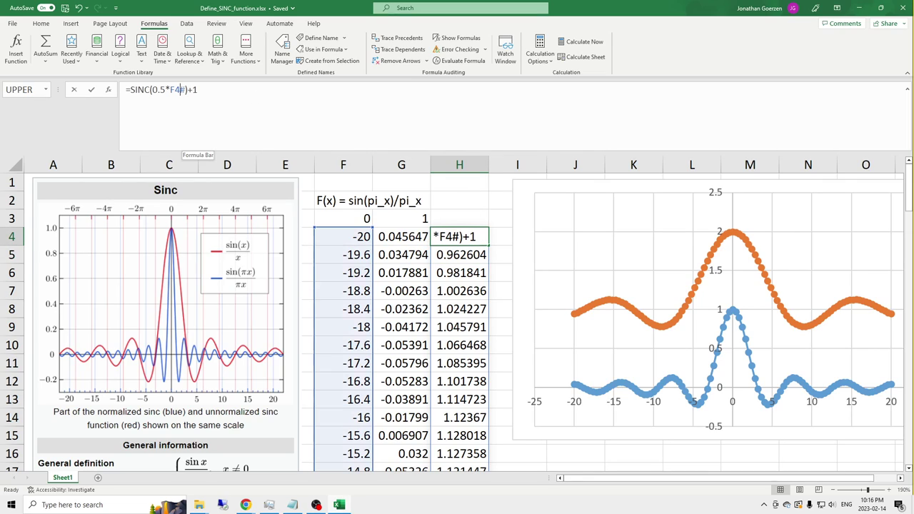
{"action": "key", "text": "Left"}
{"action": "key", "text": "Left"}
{"action": "key", "text": "Left"}
{"action": "type", "text": "+1"}
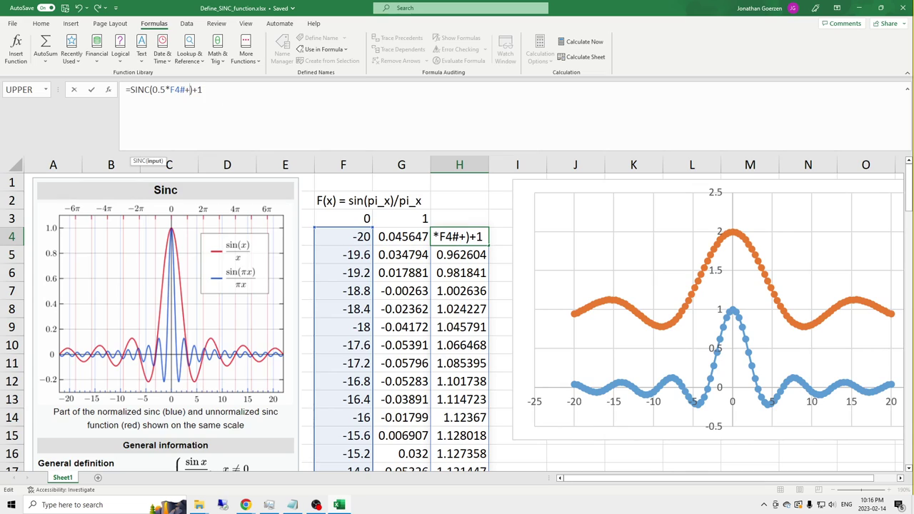
{"action": "key", "text": "Return"}
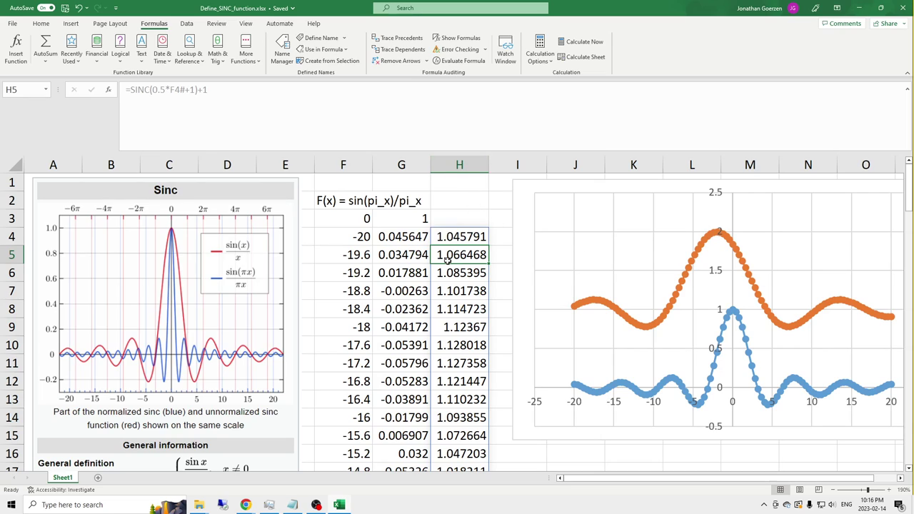
Drag the chart slightly to the right, then return to H4's formula
{"action": "left_click", "coordinate": [463, 240]}
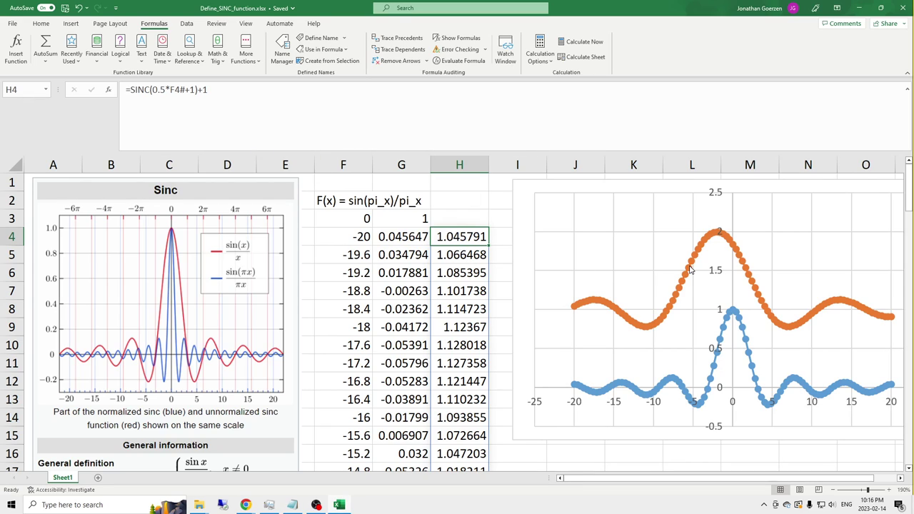
{"action": "left_click_drag", "start_coordinate": [527, 194], "coordinate": [600, 195]}
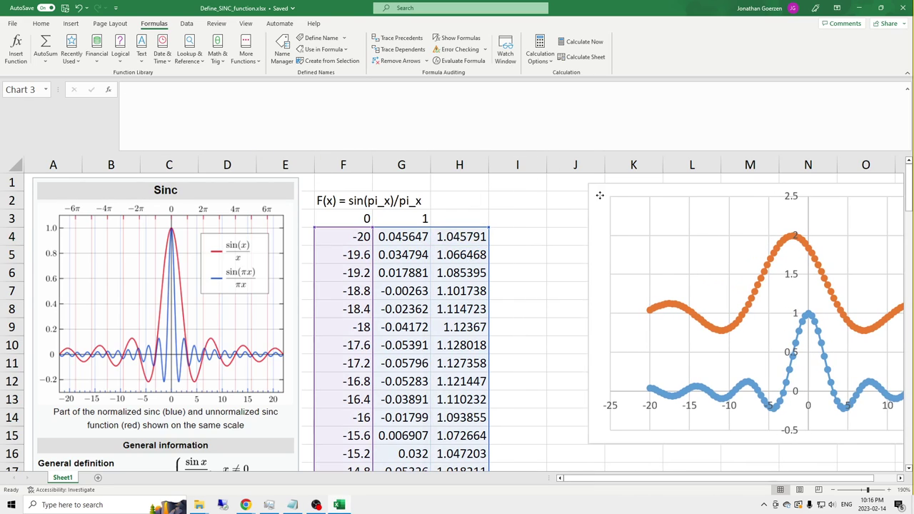
{"action": "left_click", "coordinate": [477, 232]}
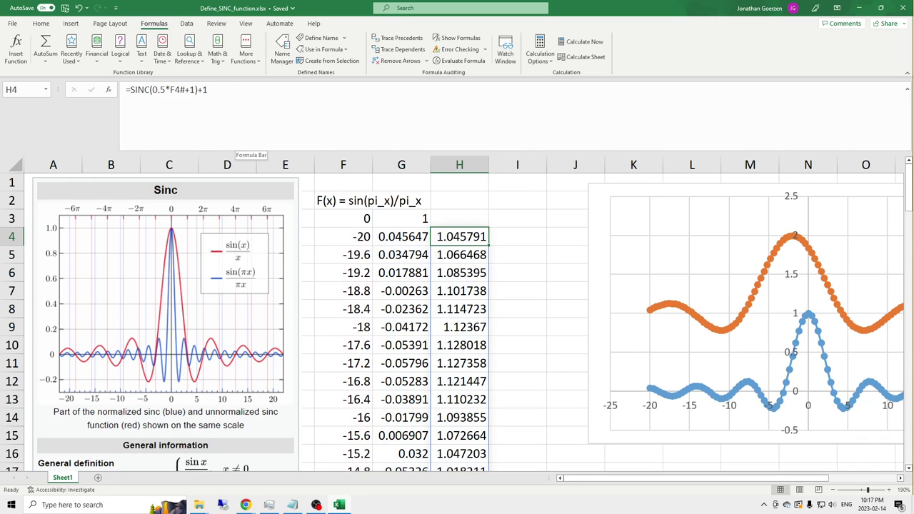
{"action": "left_click", "coordinate": [207, 90]}
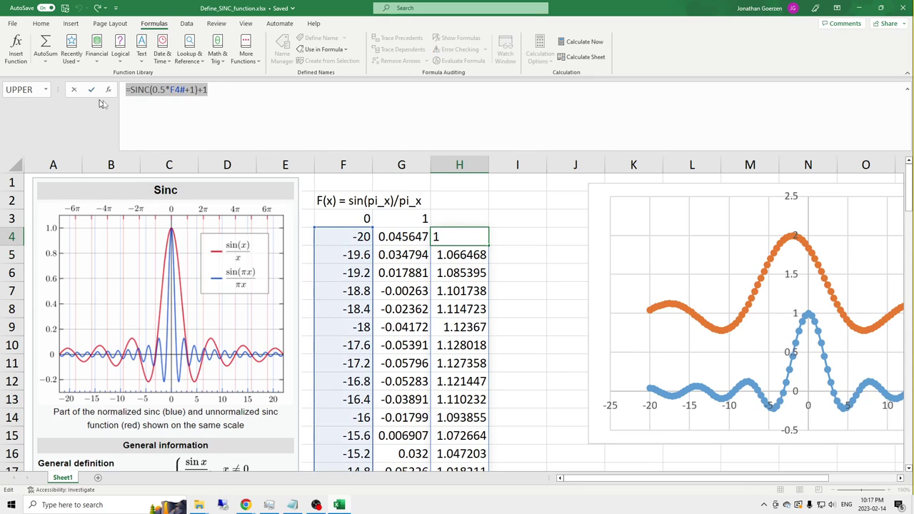
Clear column H's formula and test entering the bare =SINC name in H4
{"action": "key", "text": "Escape"}
{"action": "key", "text": "Delete"}
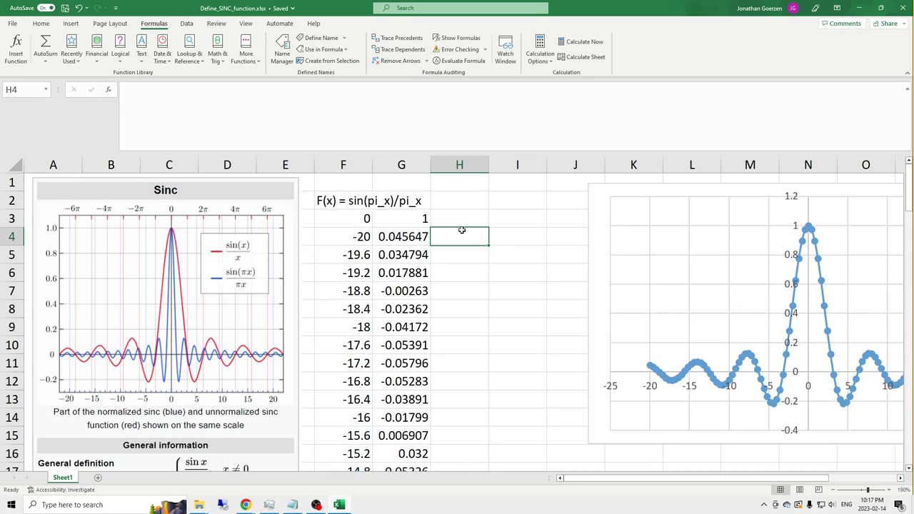
{"action": "key", "text": "Left"}
{"action": "key", "text": "Right"}
{"action": "type", "text": "="}
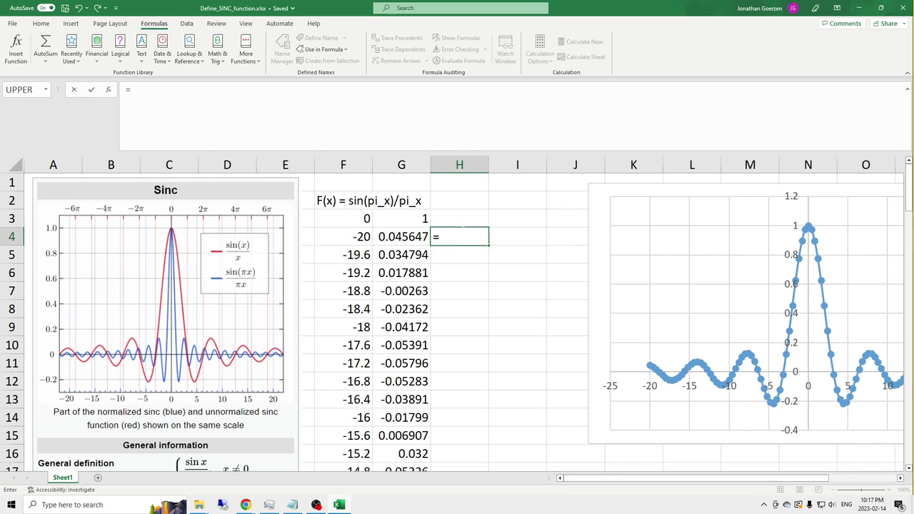
{"action": "type", "text": "SINC"}
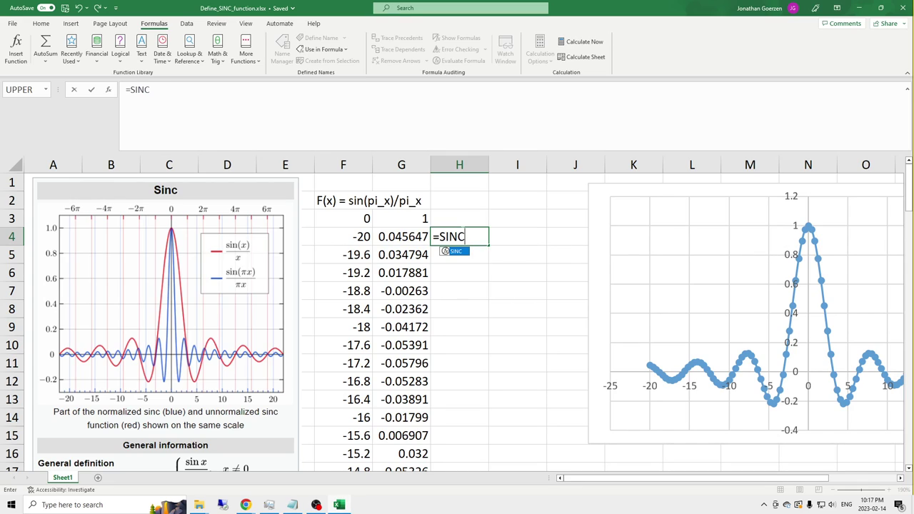
{"action": "key", "text": "Return"}
Enter =SINC(F4#)+F4#/10 in H4 so column H spills SINC plus one tenth of x
{"action": "left_click", "coordinate": [463, 236]}
{"action": "type", "text": "="}
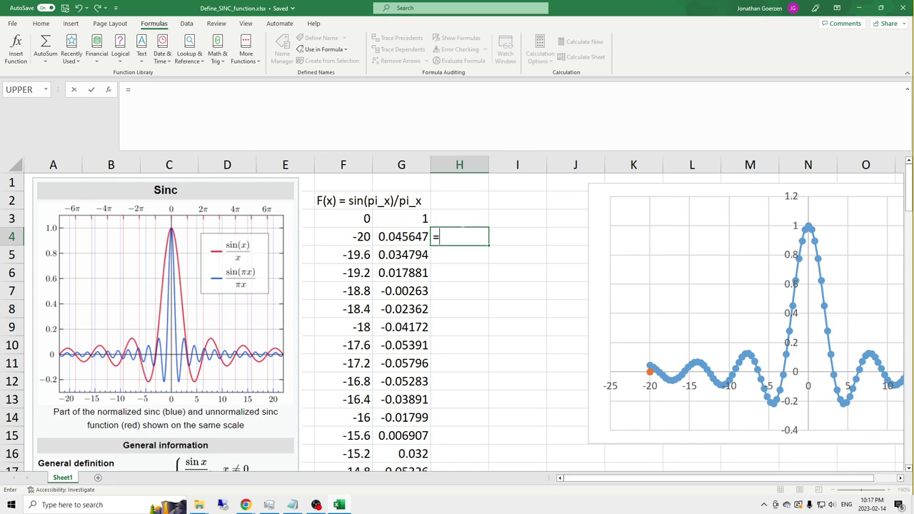
{"action": "type", "text": "SINC("}
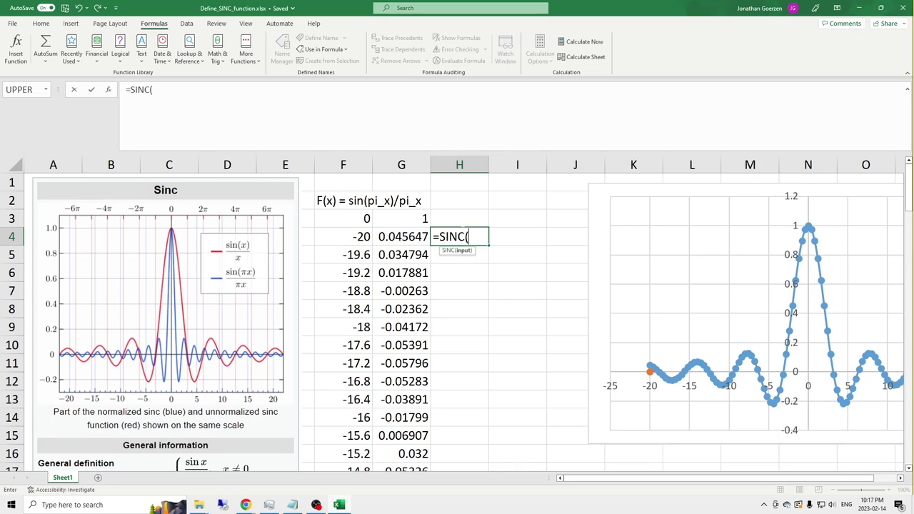
{"action": "left_click", "coordinate": [360, 237]}
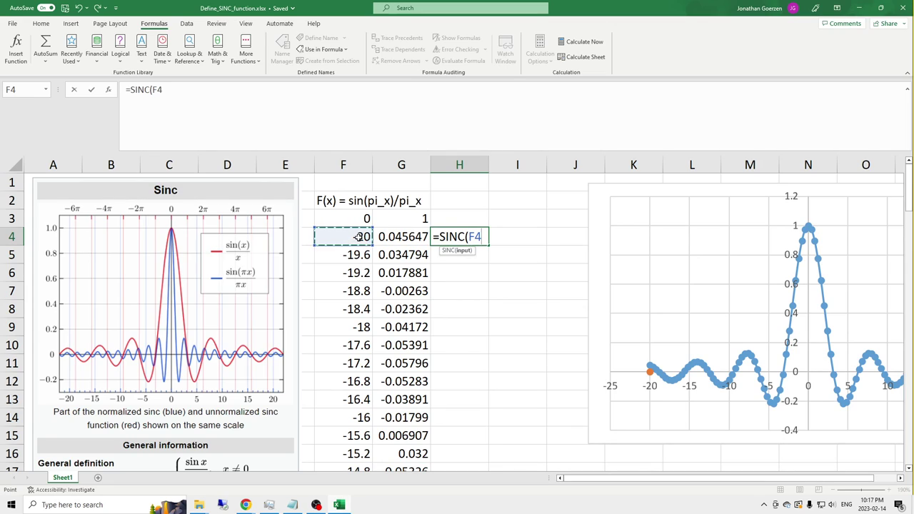
{"action": "type", "text": "#"}
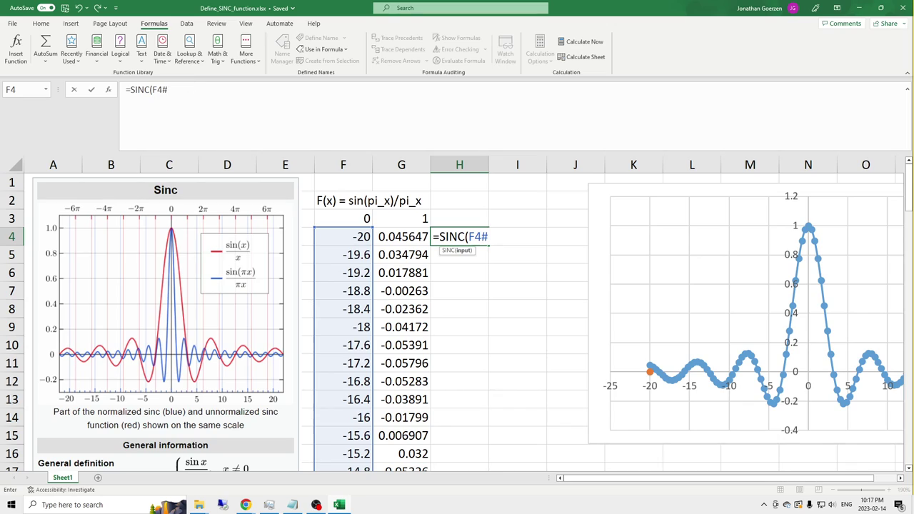
{"action": "left_click", "coordinate": [170, 89]}
{"action": "type", "text": ")"}
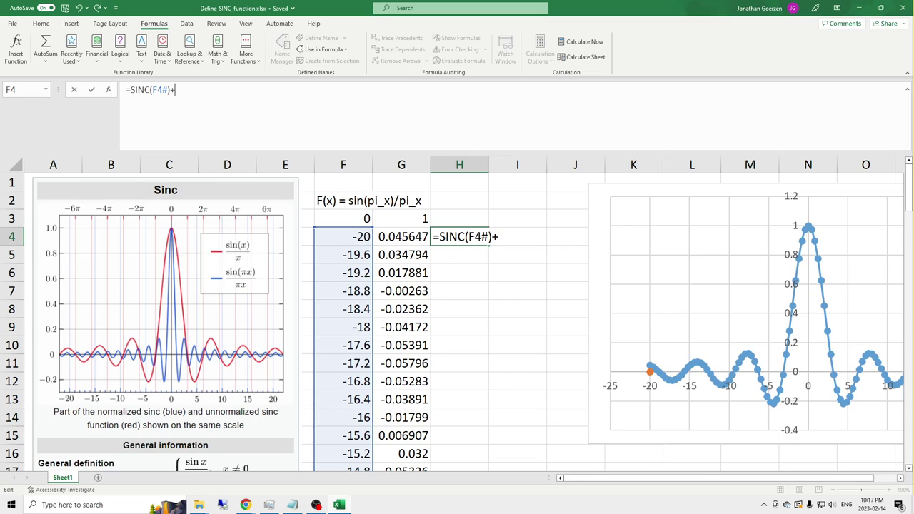
{"action": "type", "text": "+"}
{"action": "left_click", "coordinate": [339, 237]}
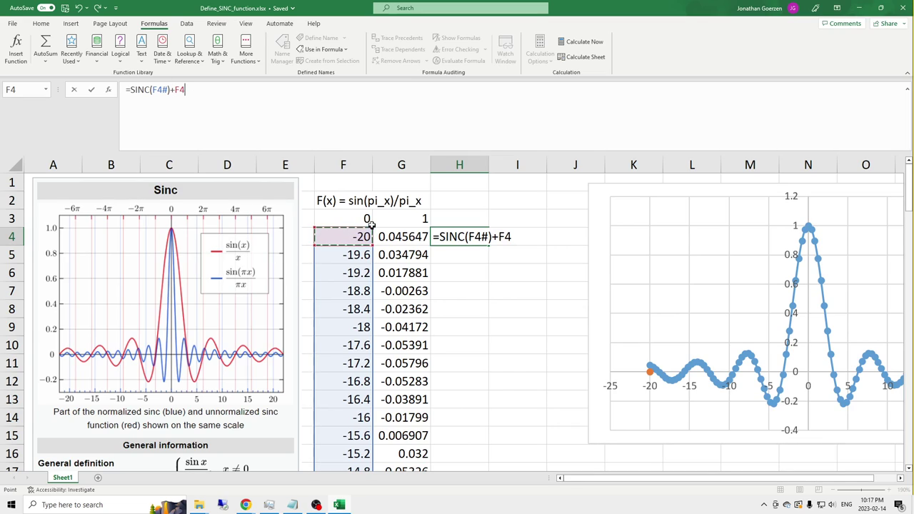
{"action": "type", "text": "##"}
{"action": "key", "text": "BackSpace"}
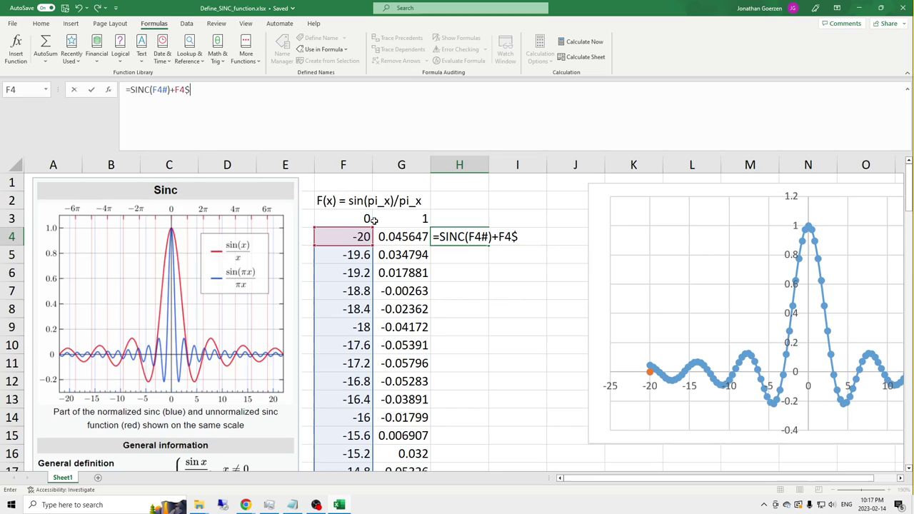
{"action": "key", "text": "BackSpace"}
{"action": "type", "text": "#"}
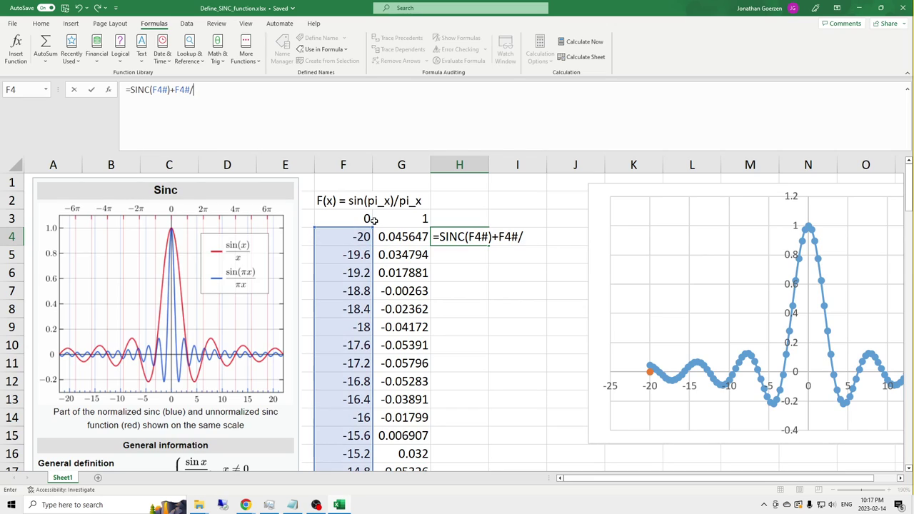
{"action": "type", "text": "/10"}
{"action": "key", "text": "Return"}
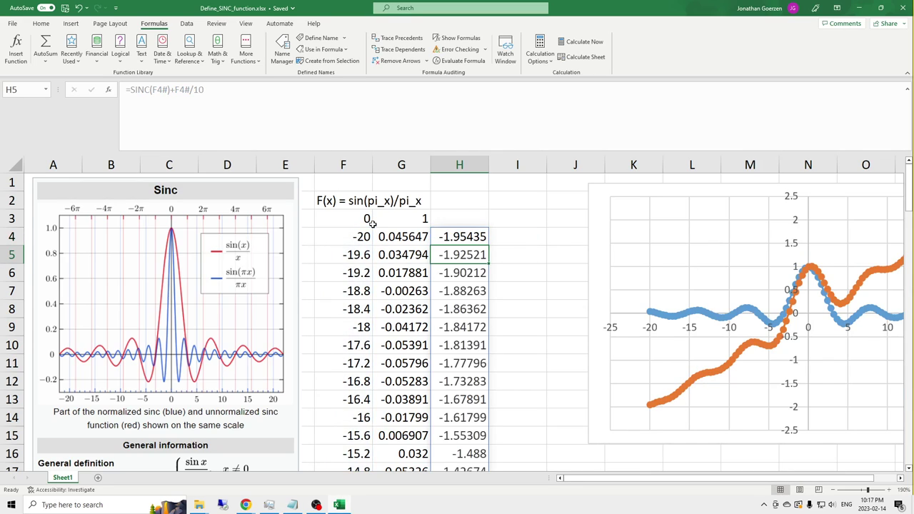
Reposition the chart and inspect H4's formula without changing it
{"action": "left_click_drag", "start_coordinate": [597, 193], "coordinate": [467, 200]}
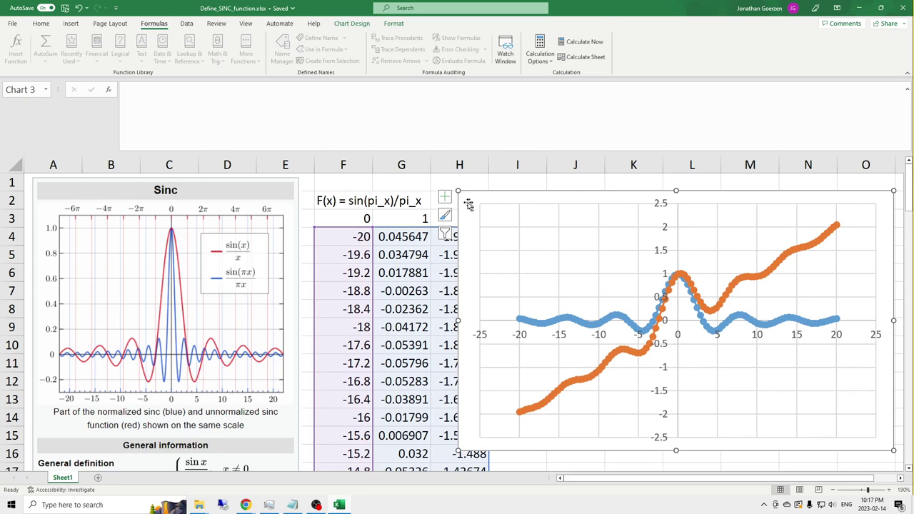
{"action": "left_click_drag", "start_coordinate": [467, 200], "coordinate": [533, 202]}
{"action": "left_click", "coordinate": [461, 235]}
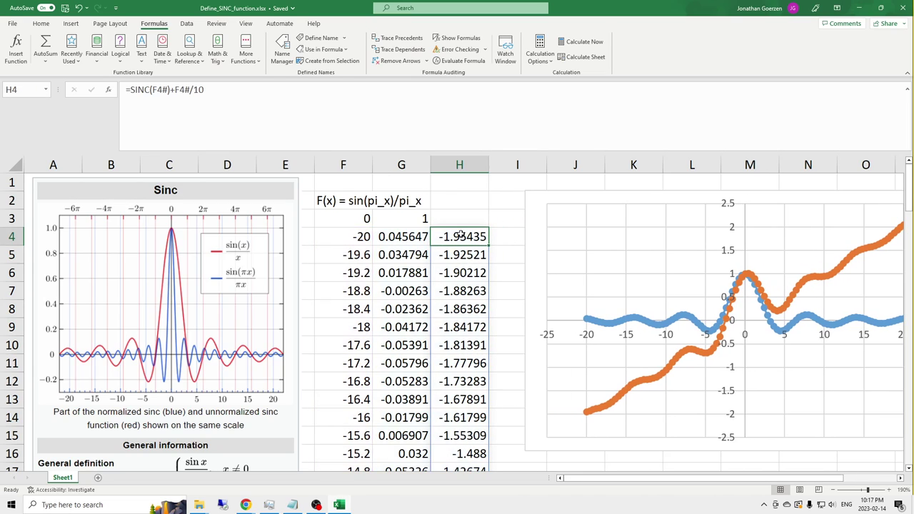
{"action": "key", "text": "F2"}
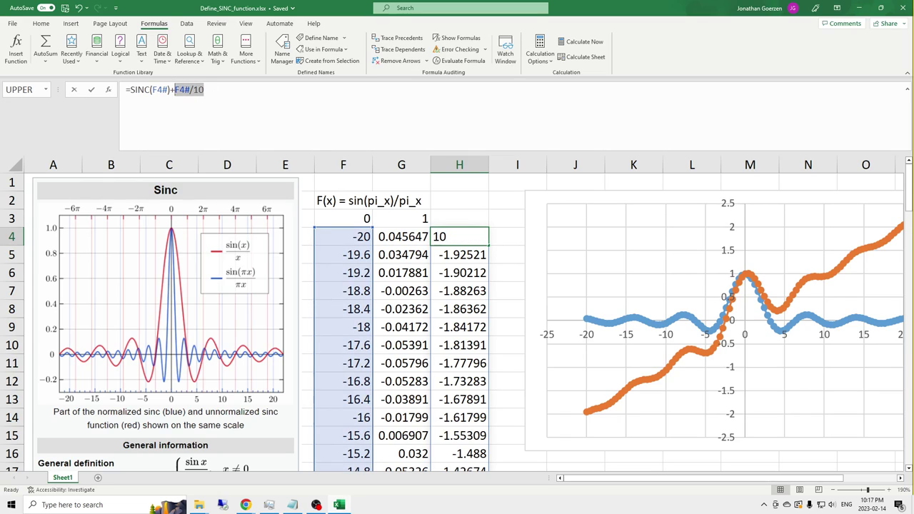
{"action": "key", "text": "Escape"}
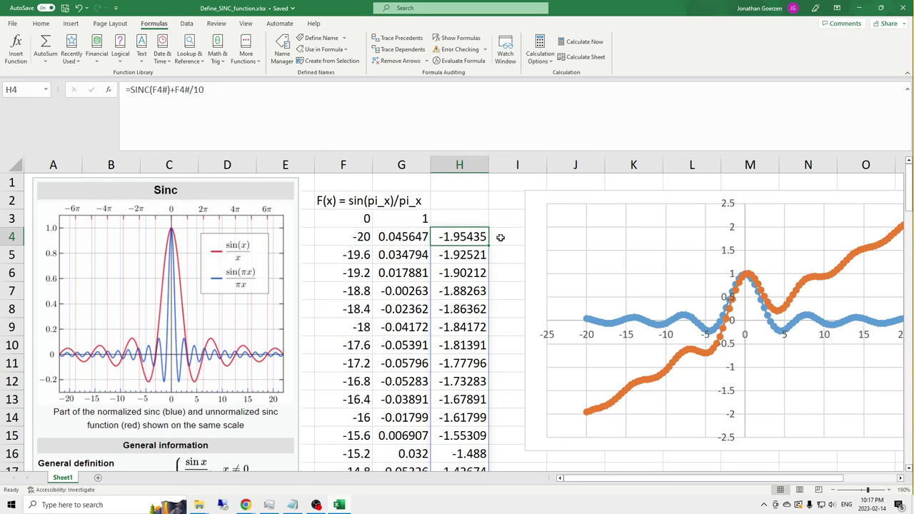
{"action": "left_click", "coordinate": [511, 232]}
Enter =SINC(F4#*F4#) in I4 so column I spills SINC of the squared x values
{"action": "key", "text": "F2"}
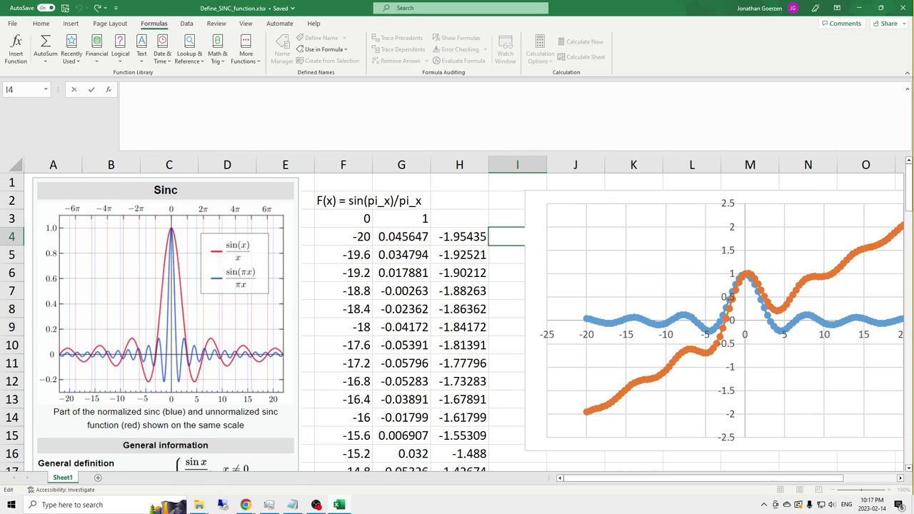
{"action": "type", "text": "=S"}
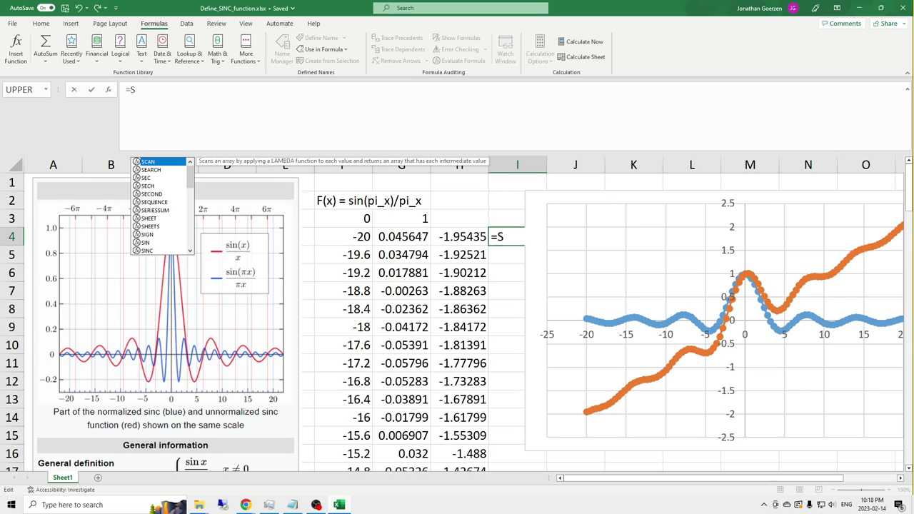
{"action": "type", "text": "INC"}
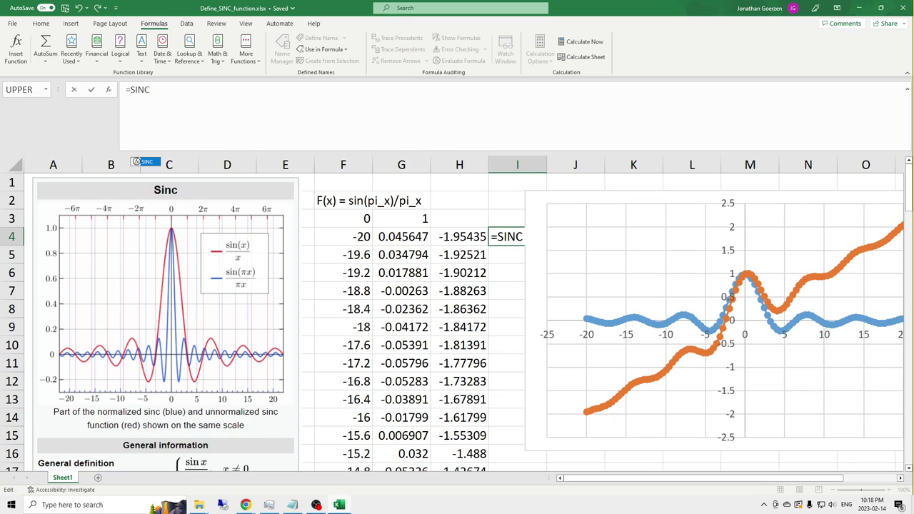
{"action": "type", "text": "(F"}
{"action": "key", "text": "BackSpace"}
{"action": "type", "text": "F#"}
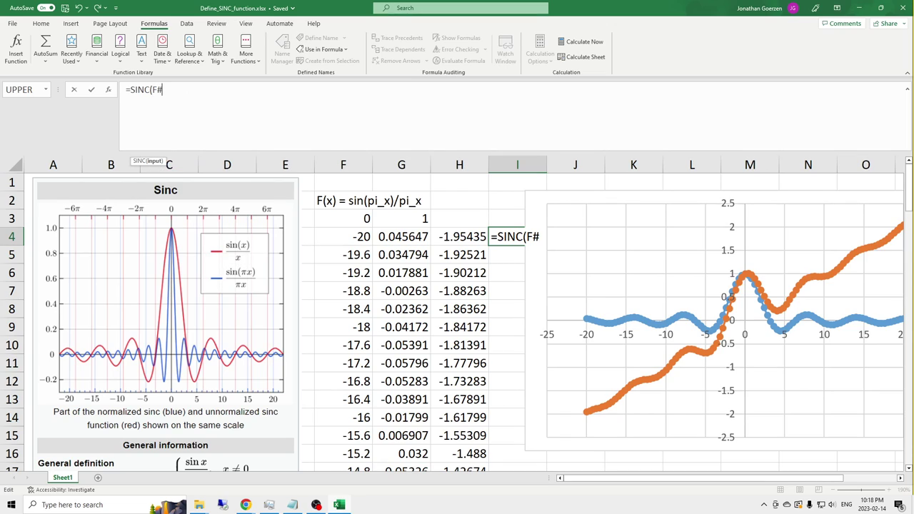
{"action": "key", "text": "BackSpace"}
{"action": "type", "text": "4"}
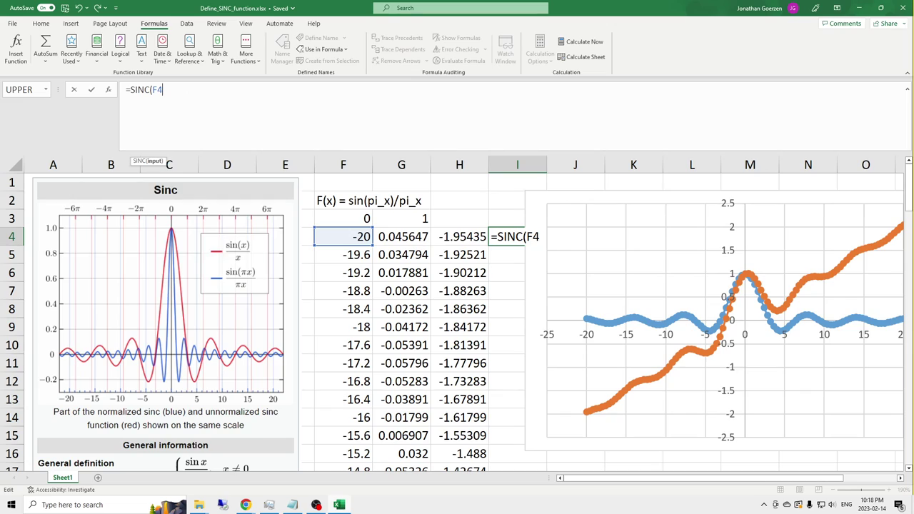
{"action": "type", "text": "#"}
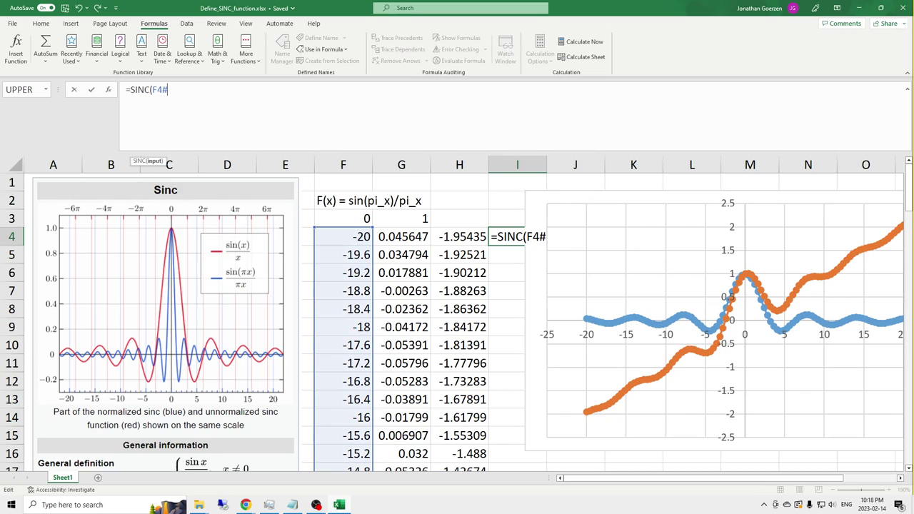
{"action": "type", "text": "*"}
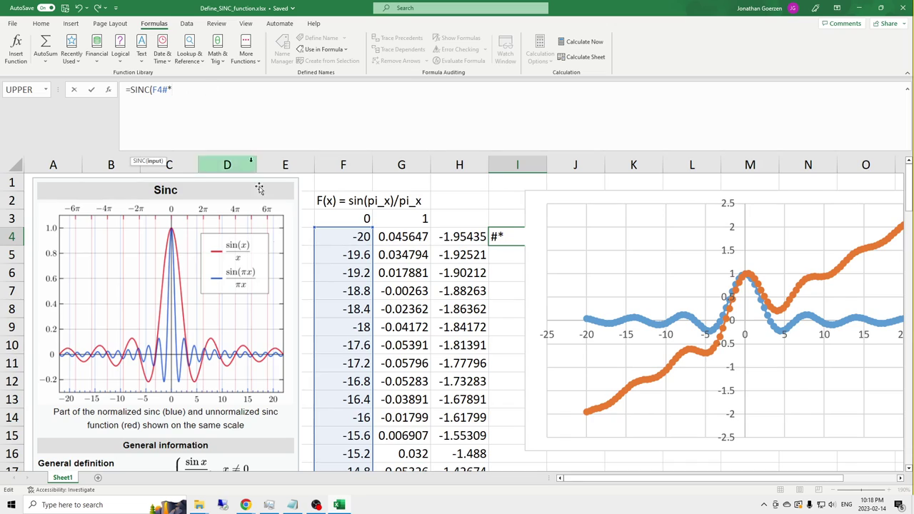
{"action": "left_click", "coordinate": [352, 239]}
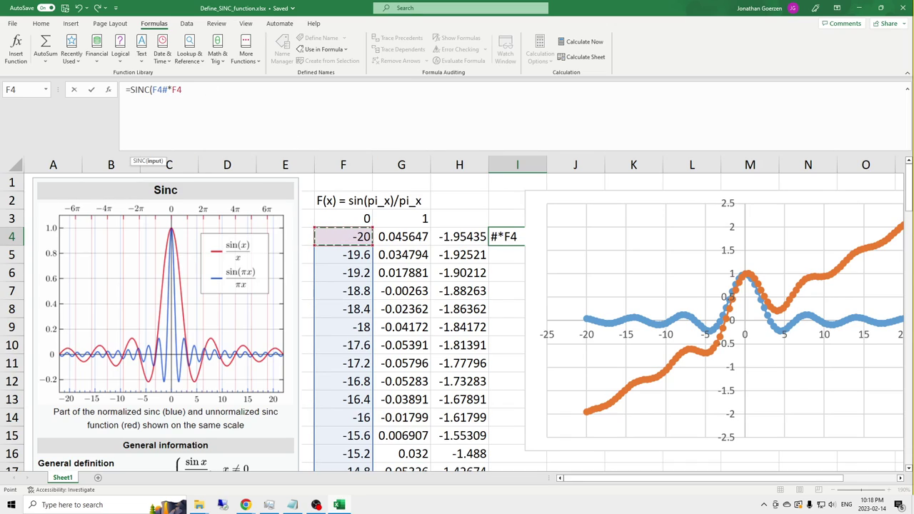
{"action": "type", "text": "#"}
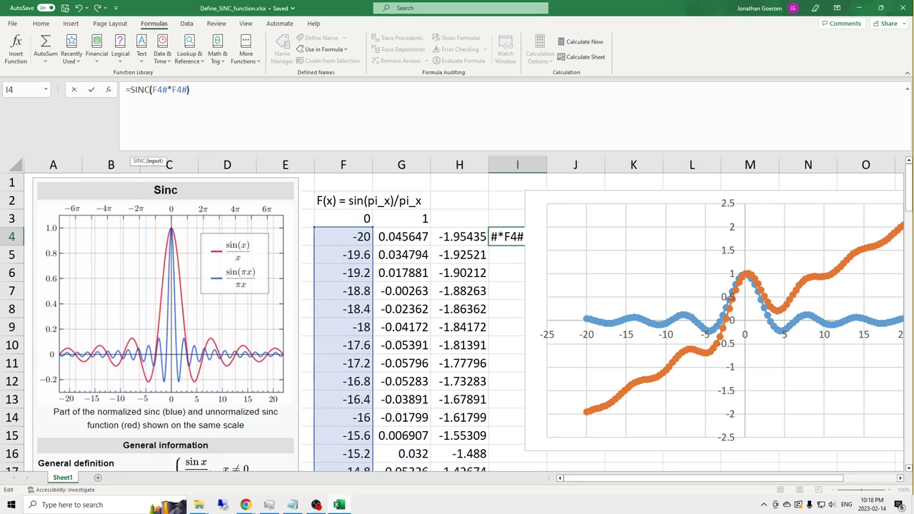
{"action": "type", "text": ")"}
{"action": "key", "text": "Return"}
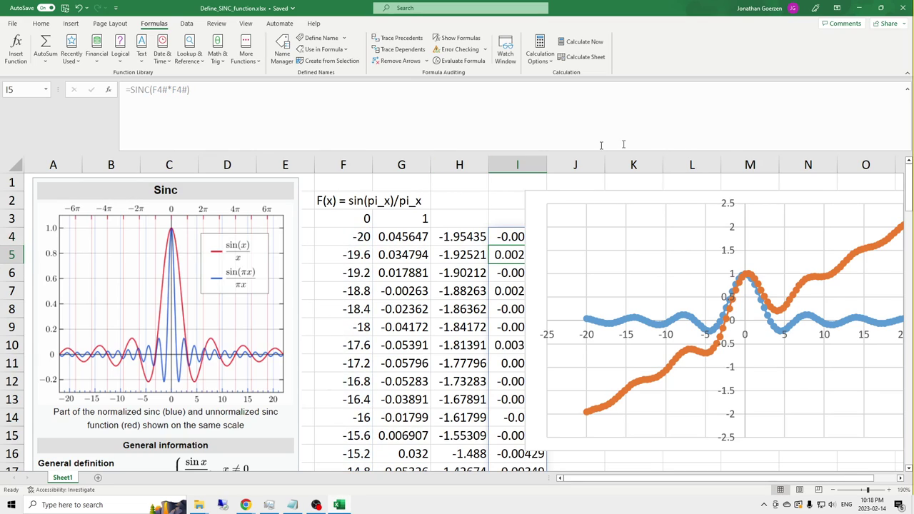
{"action": "left_click", "coordinate": [589, 213]}
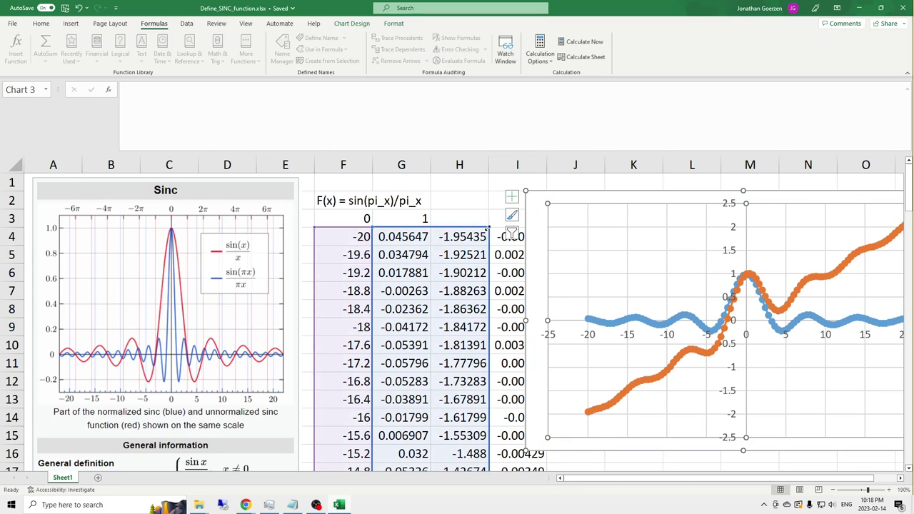
Extend the chart's source range to include column I, then move and resize the chart beside the table
{"action": "left_click_drag", "start_coordinate": [508, 230], "coordinate": [543, 228]}
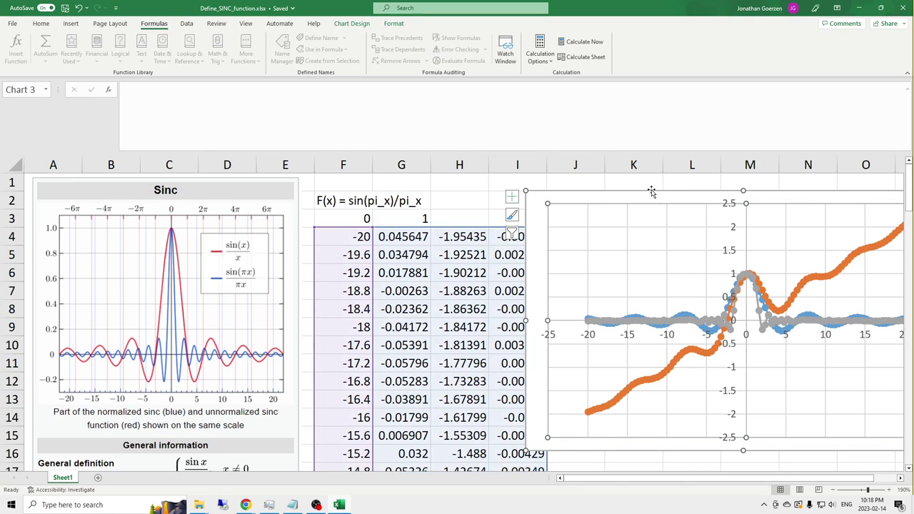
{"action": "left_click_drag", "start_coordinate": [673, 194], "coordinate": [468, 198]}
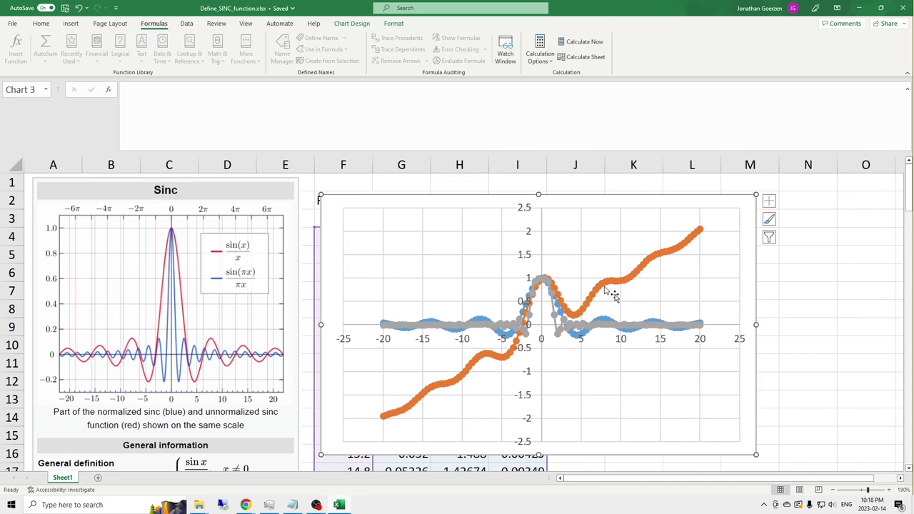
{"action": "left_click_drag", "start_coordinate": [755, 323], "coordinate": [872, 325]}
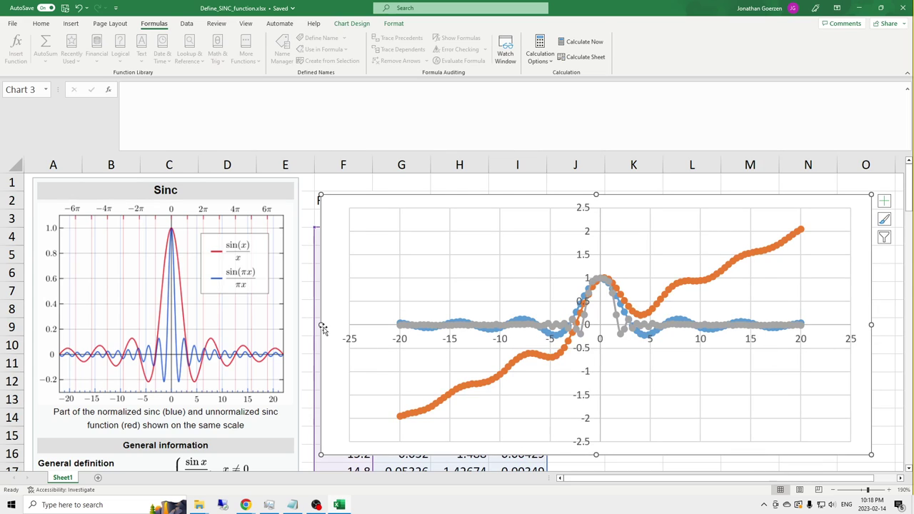
{"action": "left_click_drag", "start_coordinate": [321, 326], "coordinate": [104, 326]}
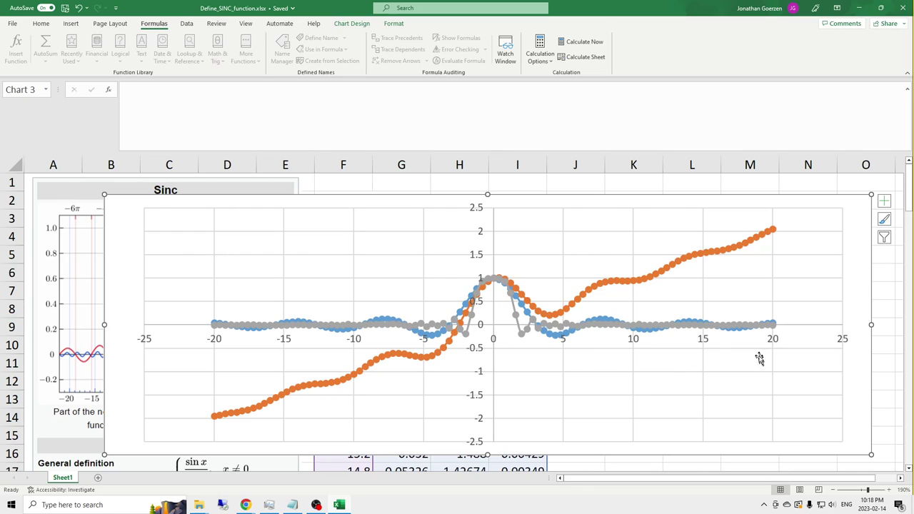
{"action": "left_click_drag", "start_coordinate": [104, 325], "coordinate": [518, 324]}
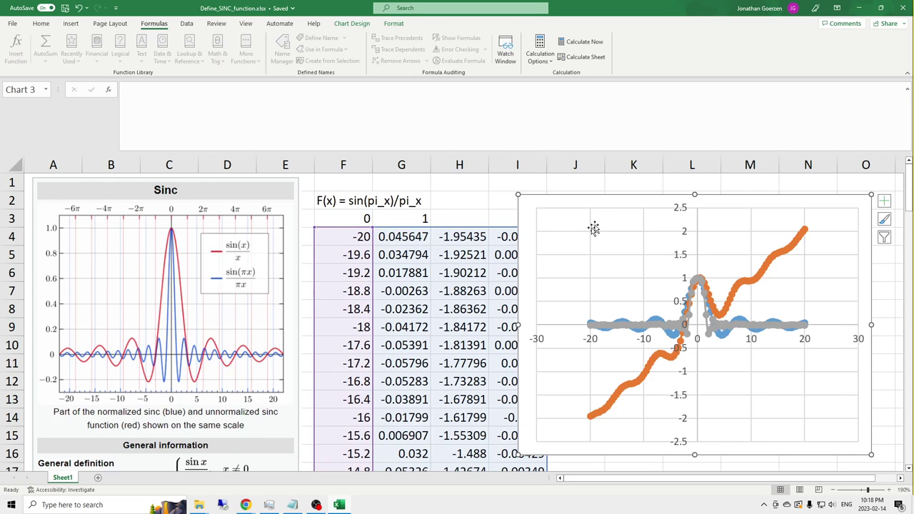
{"action": "left_click_drag", "start_coordinate": [545, 197], "coordinate": [628, 204]}
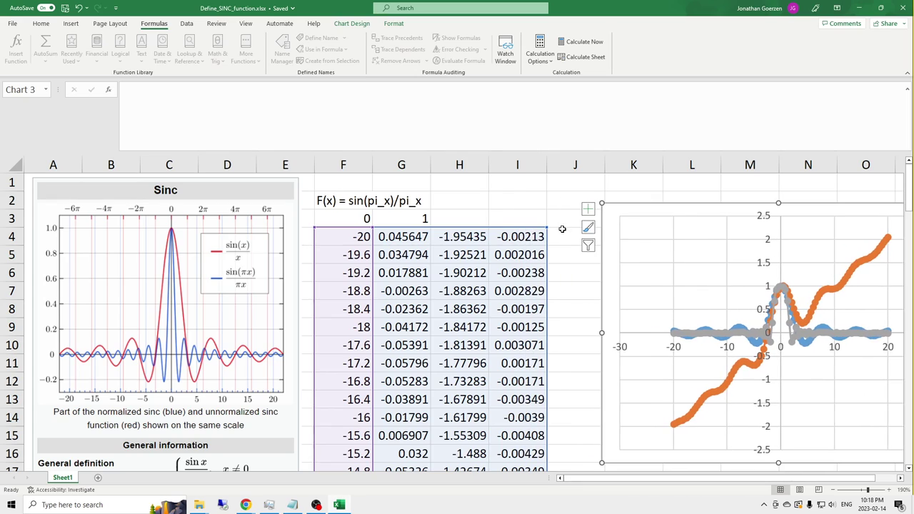
{"action": "left_click", "coordinate": [532, 236]}
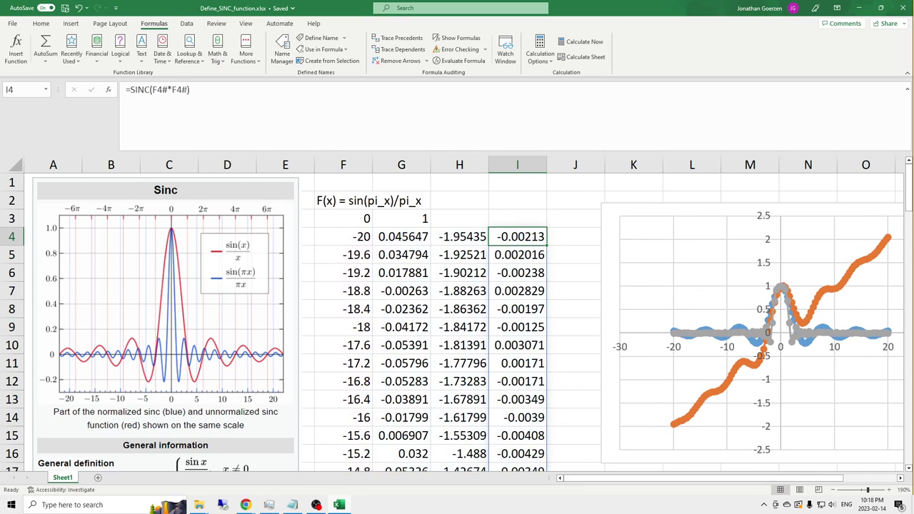
Simplify I4's formula to =SINC(F4#), dropping the squaring
{"action": "left_click", "coordinate": [190, 90]}
{"action": "key", "text": "BackSpace"}
{"action": "key", "text": "BackSpace"}
{"action": "key", "text": "BackSpace"}
{"action": "key", "text": "BackSpace"}
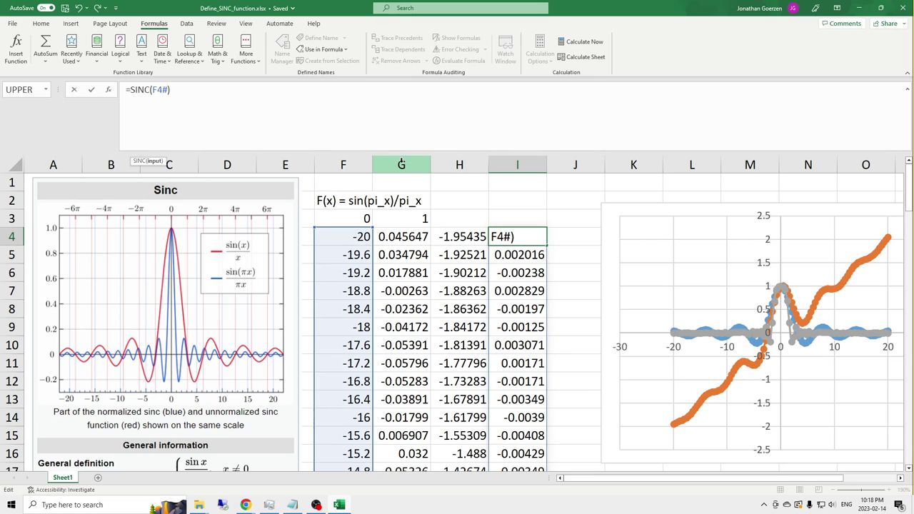
{"action": "key", "text": "Return"}
Move the chart slightly left, then nudge it back into place
{"action": "left_click", "coordinate": [608, 210]}
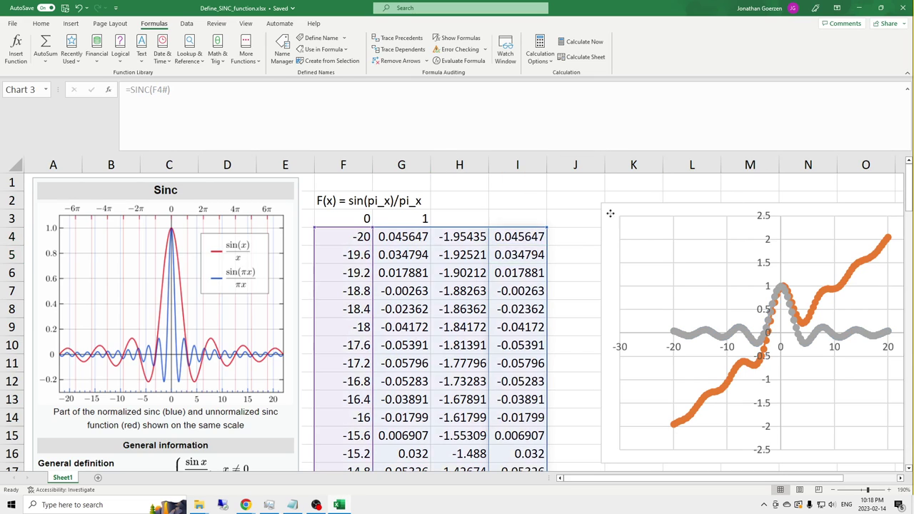
{"action": "left_click_drag", "start_coordinate": [608, 210], "coordinate": [524, 198]}
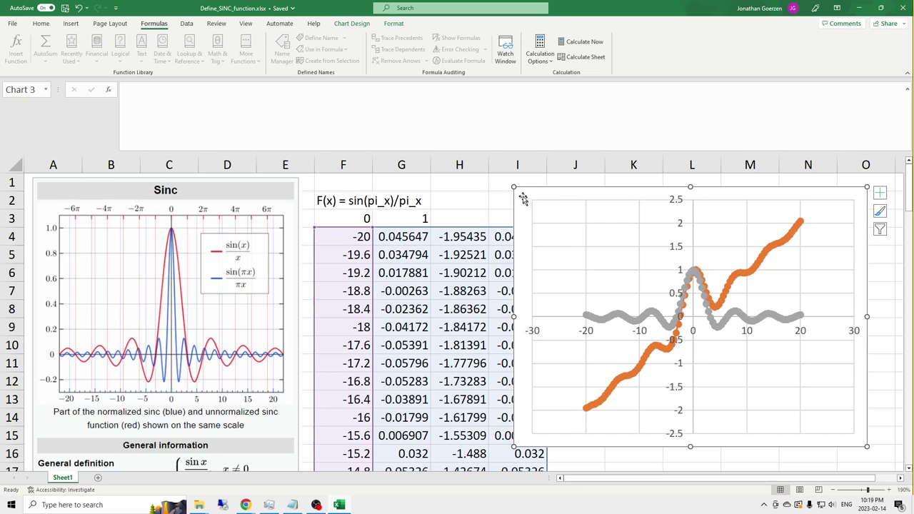
{"action": "left_click_drag", "start_coordinate": [524, 198], "coordinate": [547, 197]}
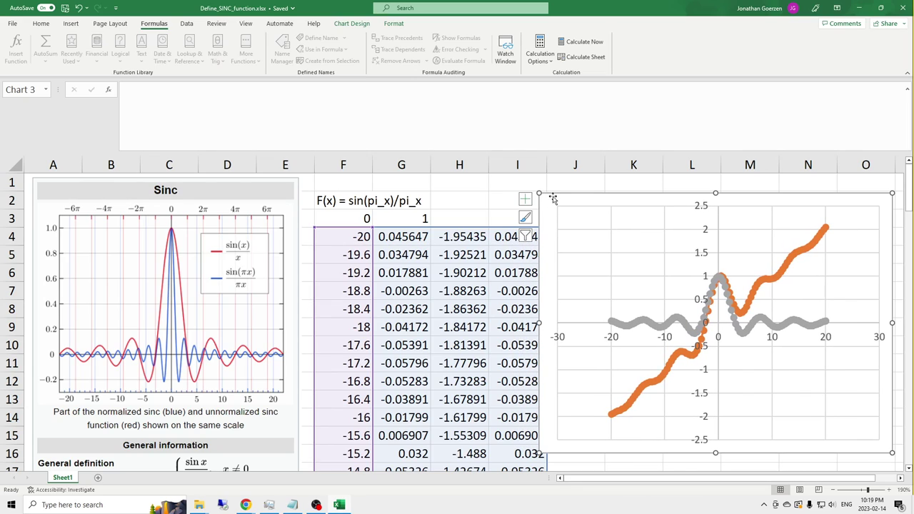